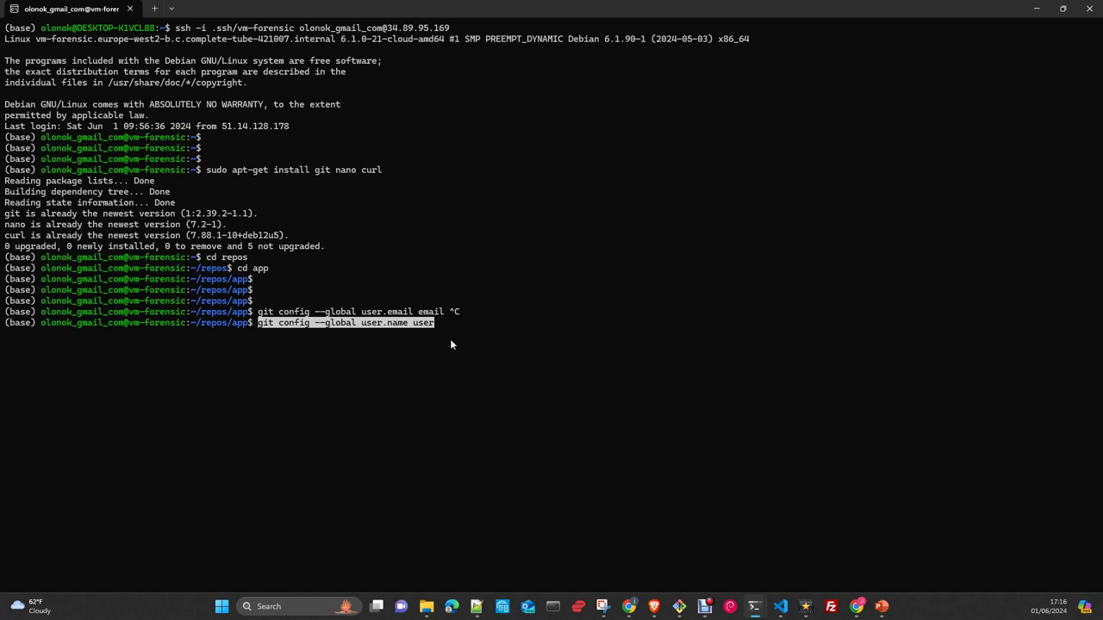
# - Cancel the unfinished git user name command and move up to the repos folder with cd .
pyautogui.hotkey('ctrl', 'c')
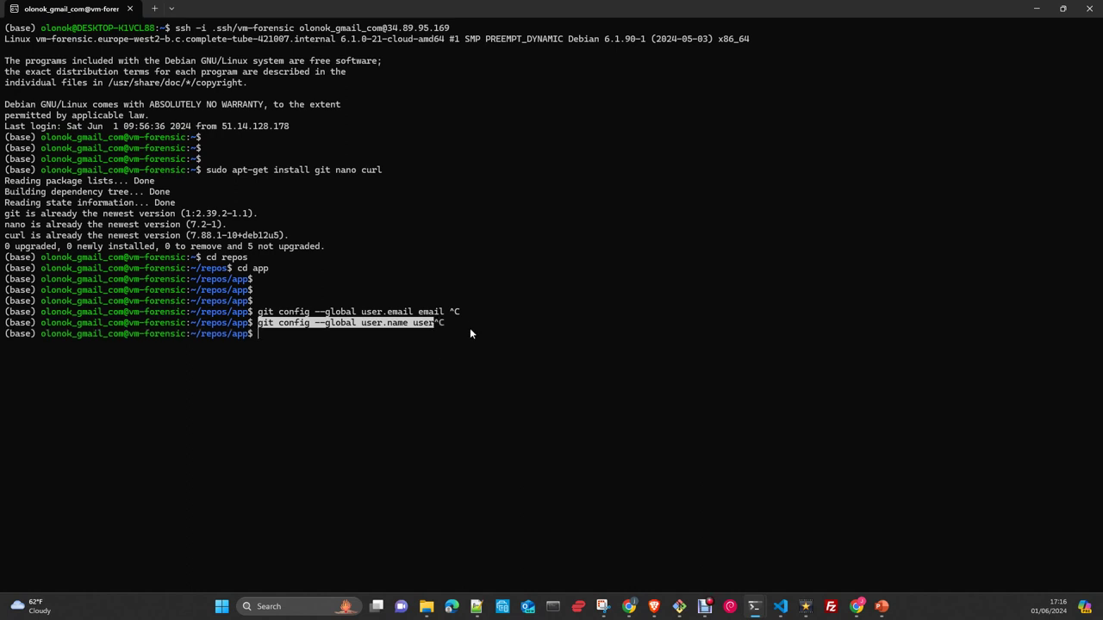
pyautogui.write('git')
pyautogui.press('BackSpace')
pyautogui.press('BackSpace')
pyautogui.press('BackSpace')
pyautogui.press('BackSpace')
pyautogui.write('cd')
pyautogui.press('BackSpace')
pyautogui.press('BackSpace')
pyautogui.write('cd ..')
pyautogui.press('Return')
# - Create a test folder with mkdir test and begin a git clone command
pyautogui.write('mk')
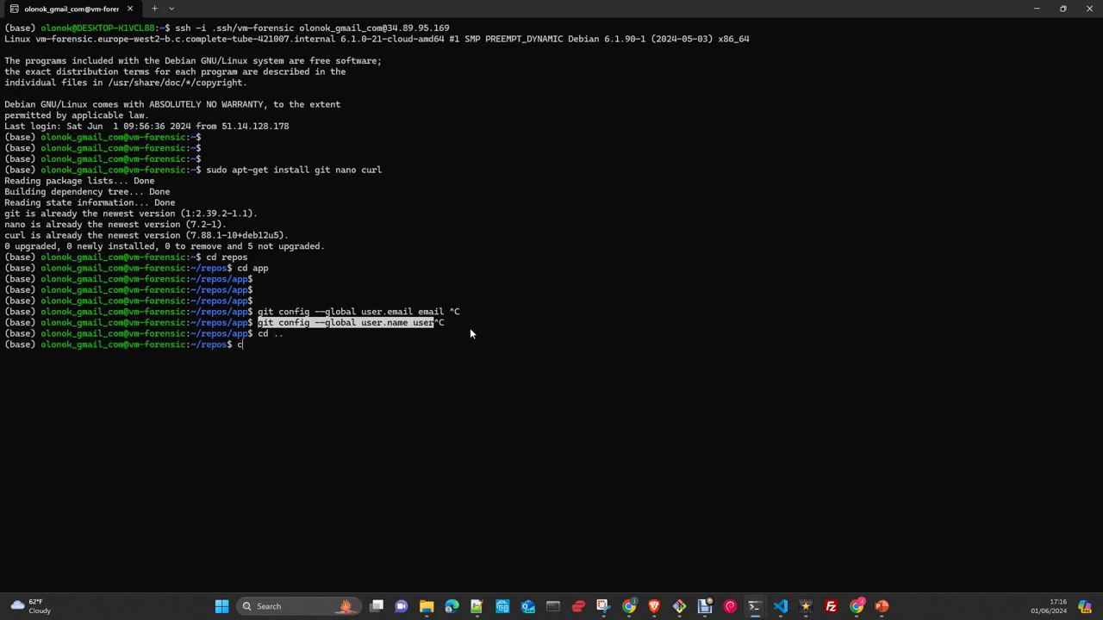
pyautogui.write('dir test')
pyautogui.press('Return')
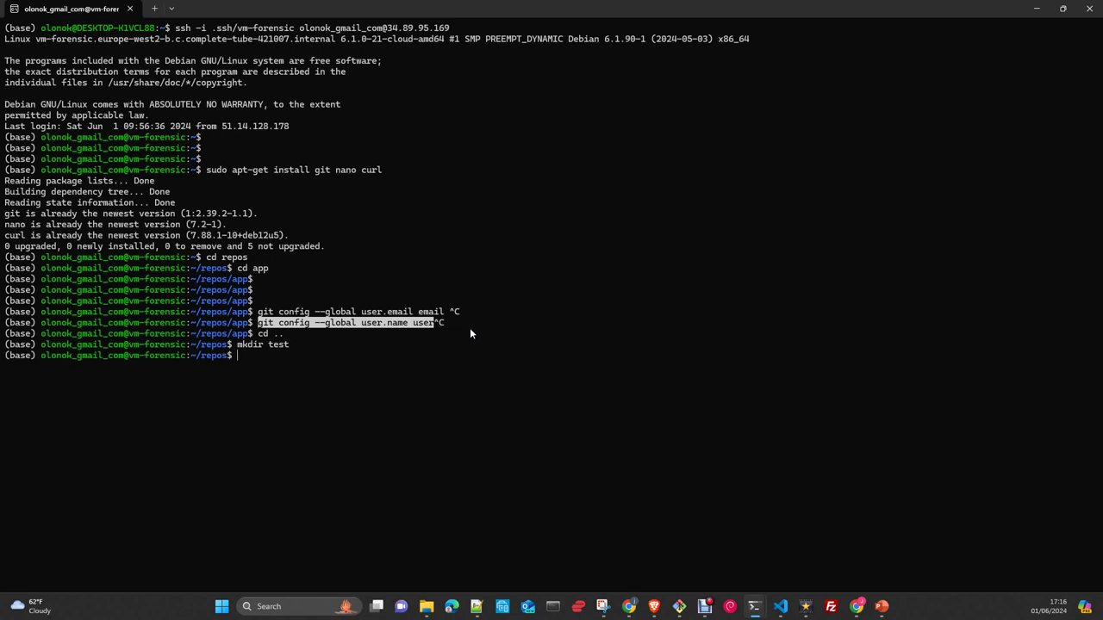
pyautogui.write('git clone')
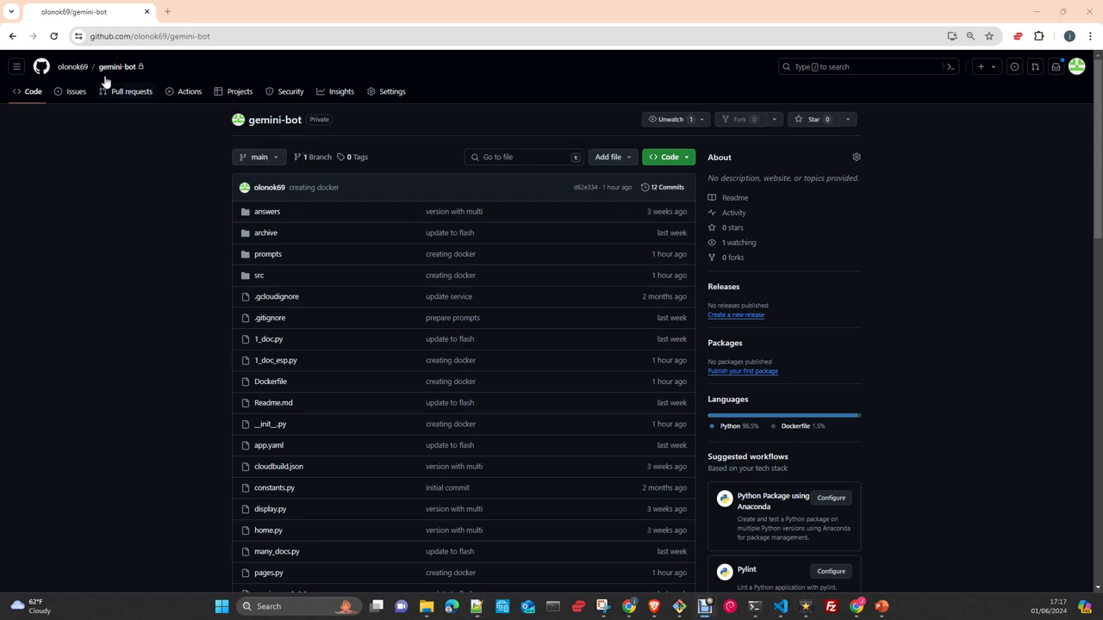
# - Copy the gemini-bot HTTPS URL from the Code menu and minimize Chrome
pyautogui.click(667, 159)
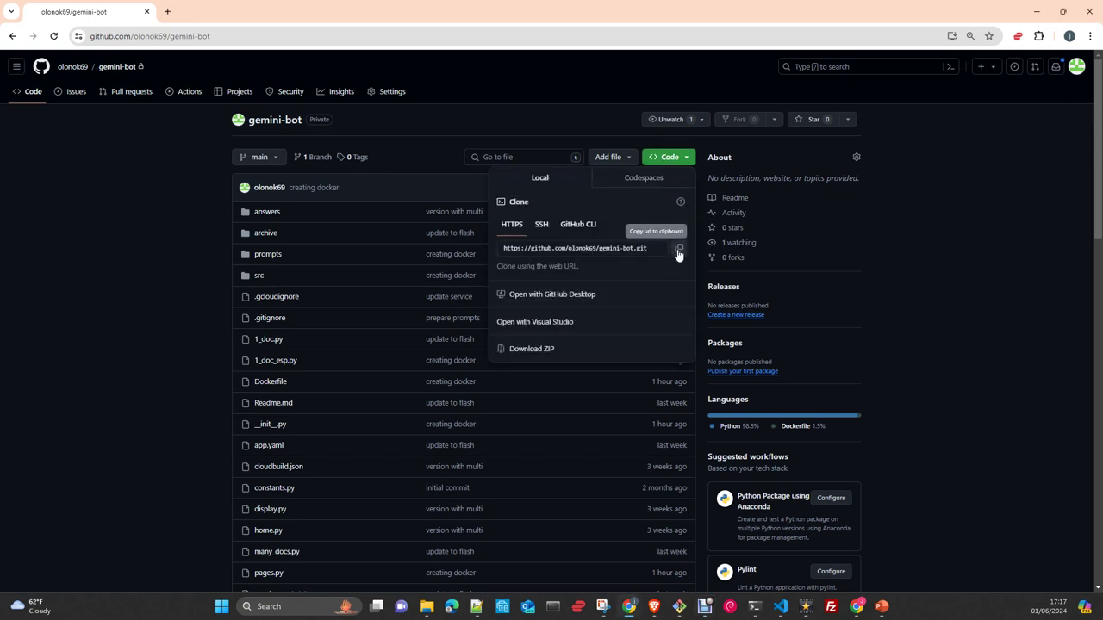
pyautogui.click(679, 250)
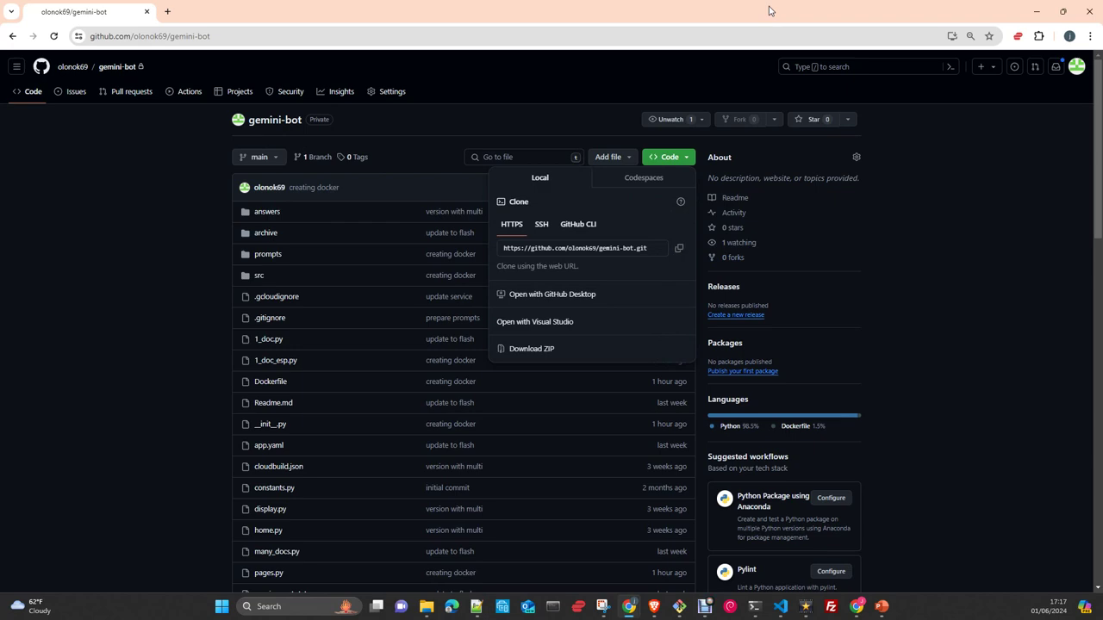
pyautogui.click(1036, 12)
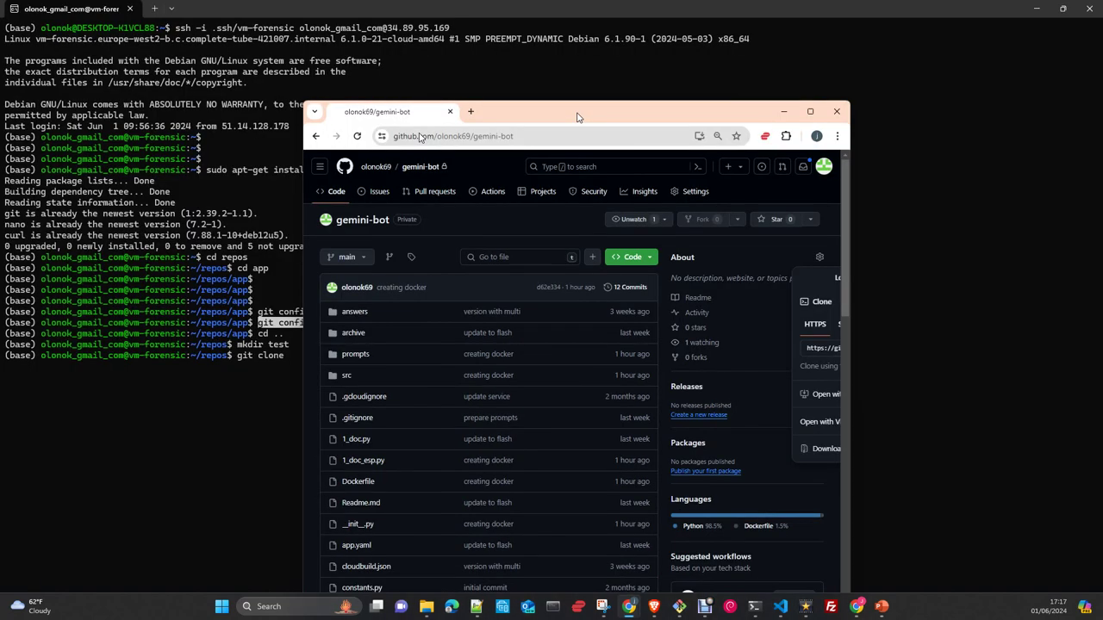
# - Run git clone with the pasted gemini-bot URL, then change into the test folder
pyautogui.rightClick(437, 367)
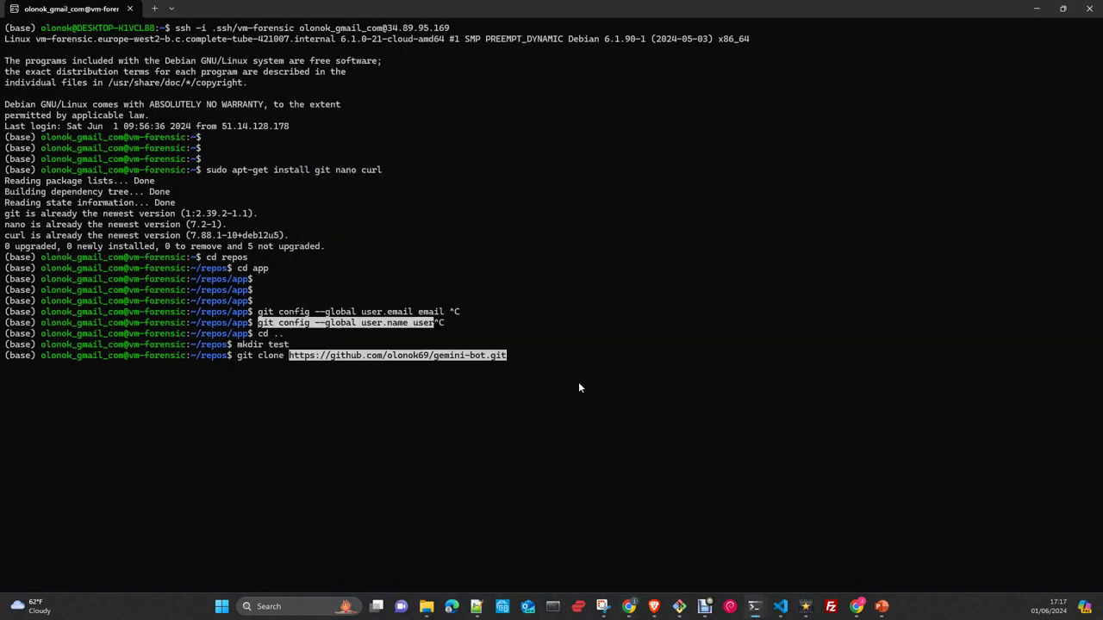
pyautogui.press('Return')
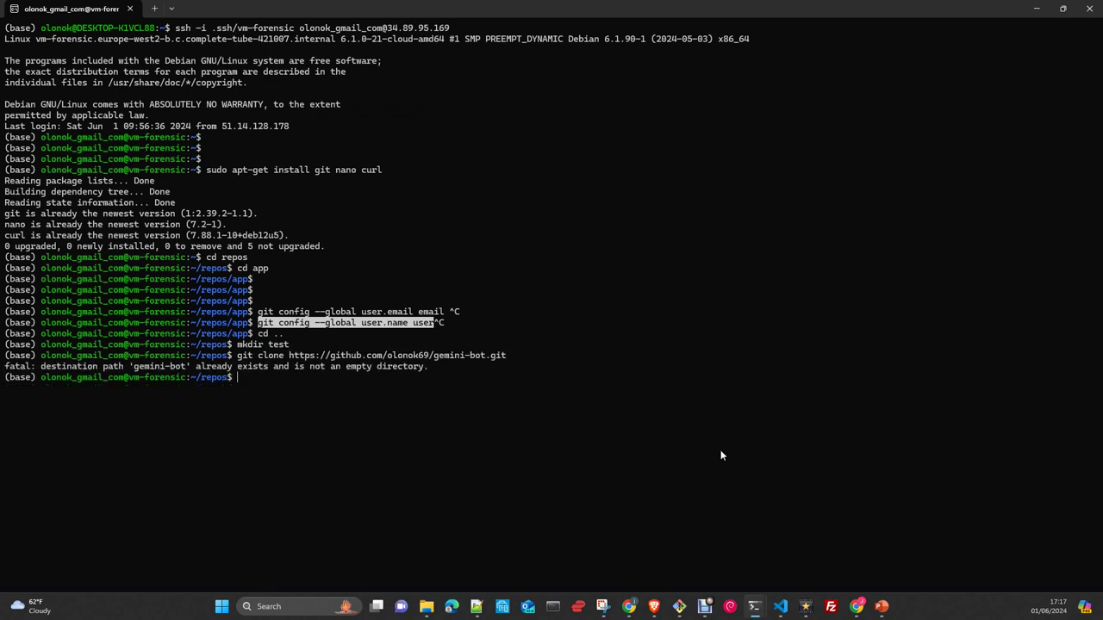
pyautogui.write('cd test')
pyautogui.press('Return')
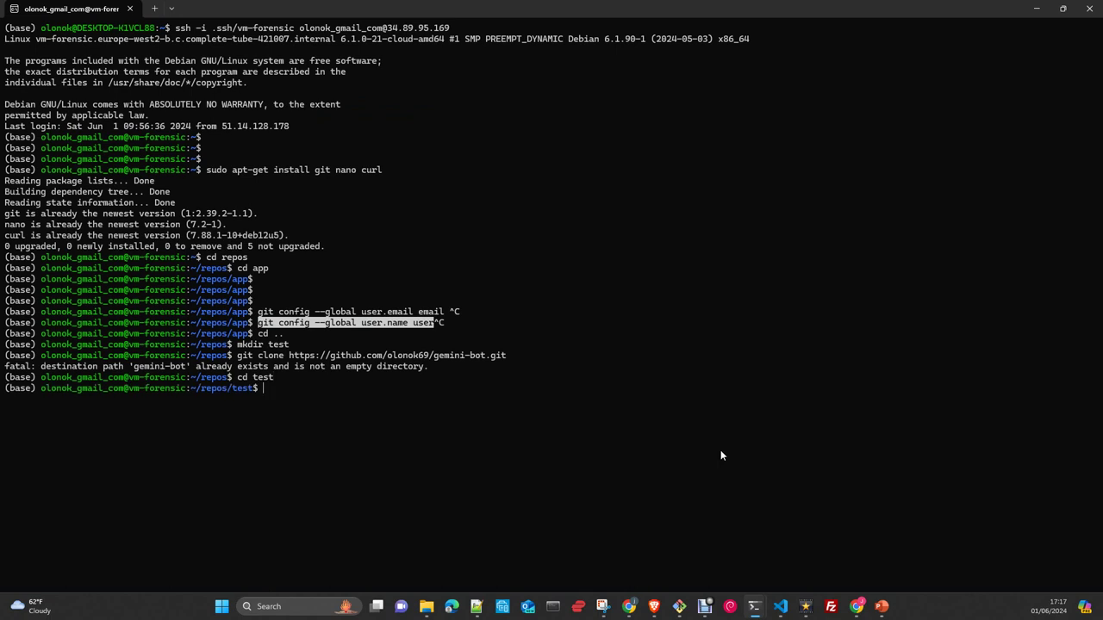
# - Rerun the clone inside test and submit the GitHub username at the prompt
pyautogui.press('Up')
pyautogui.press('Up')
pyautogui.press('Return')
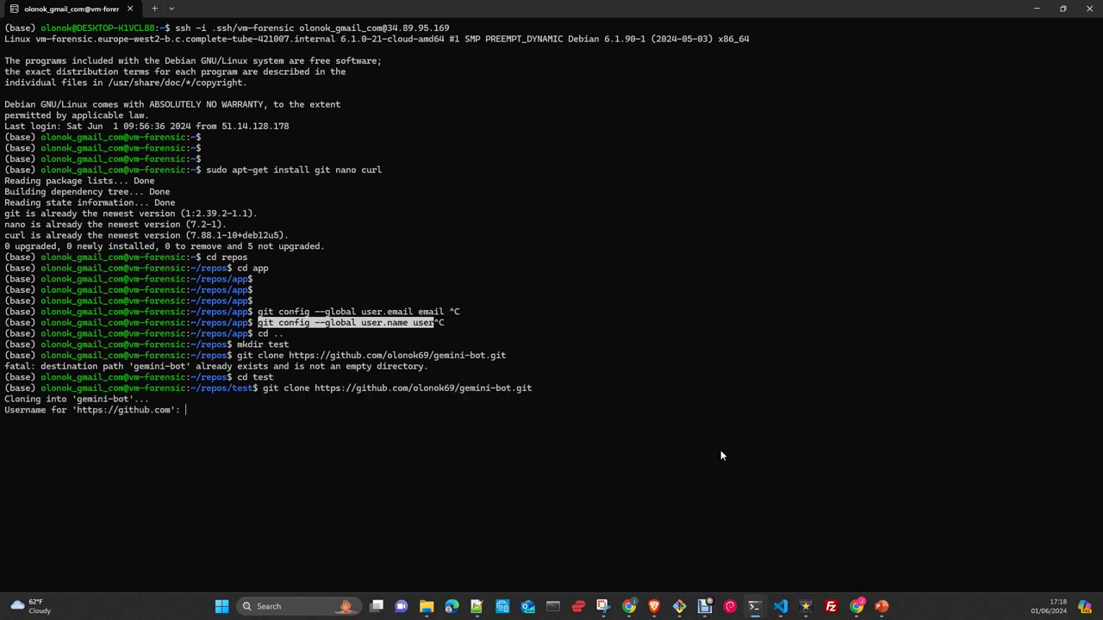
pyautogui.write('olonok69')
pyautogui.press('Return')
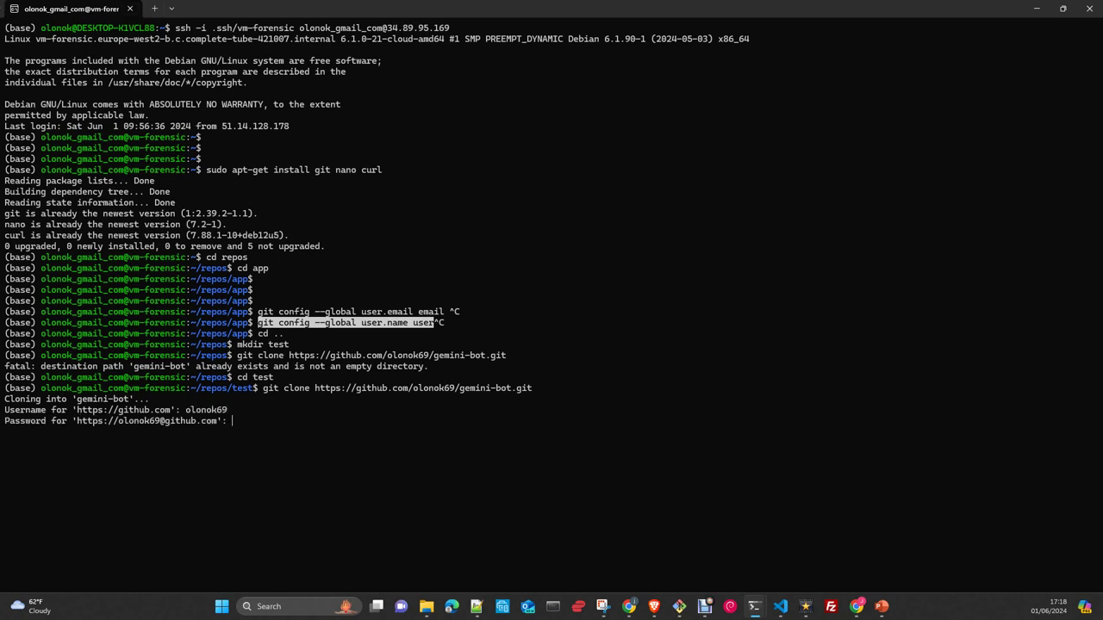
pyautogui.hotkey('alt', 'Tab')
pyautogui.click(630, 606)
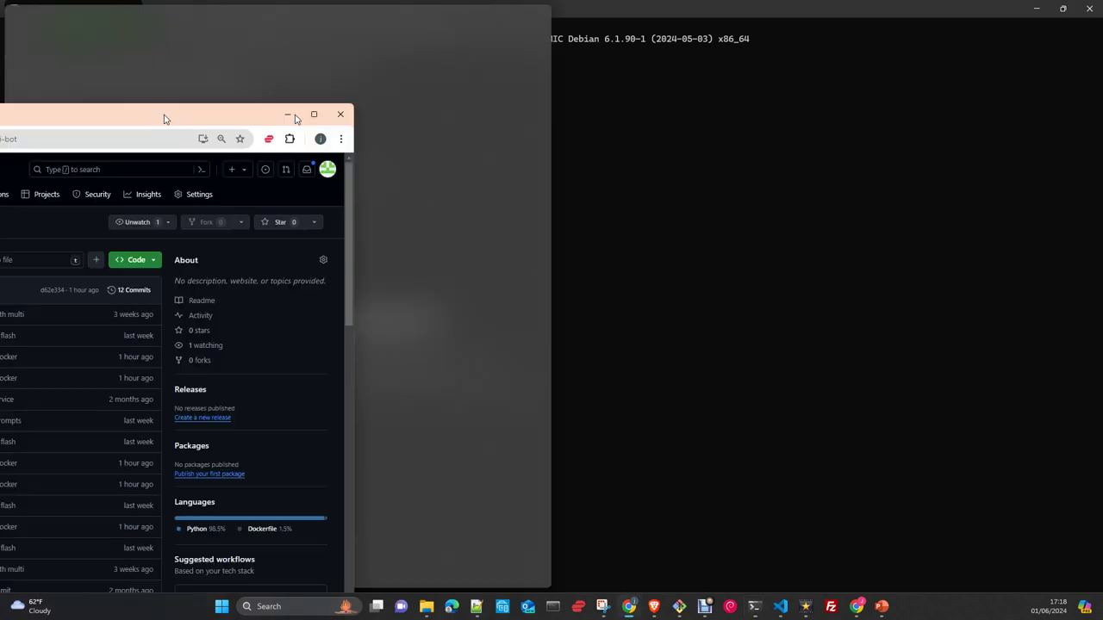
# - Go through Settings > Developer settings > Tokens (classic) and choose Generate new token (classic)
pyautogui.click(715, 104)
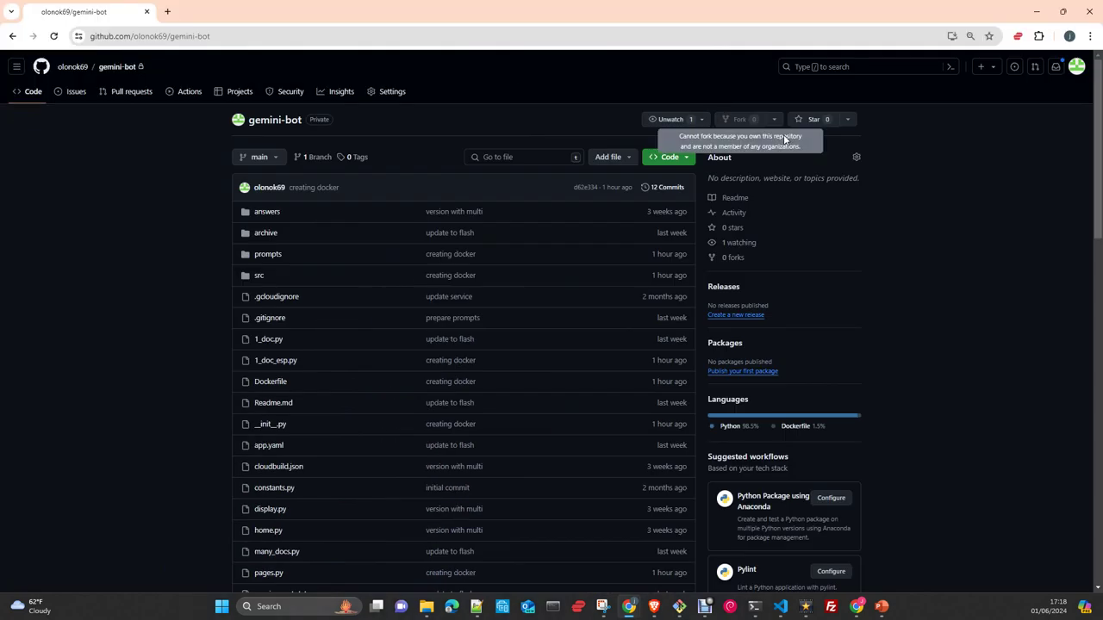
pyautogui.click(1077, 74)
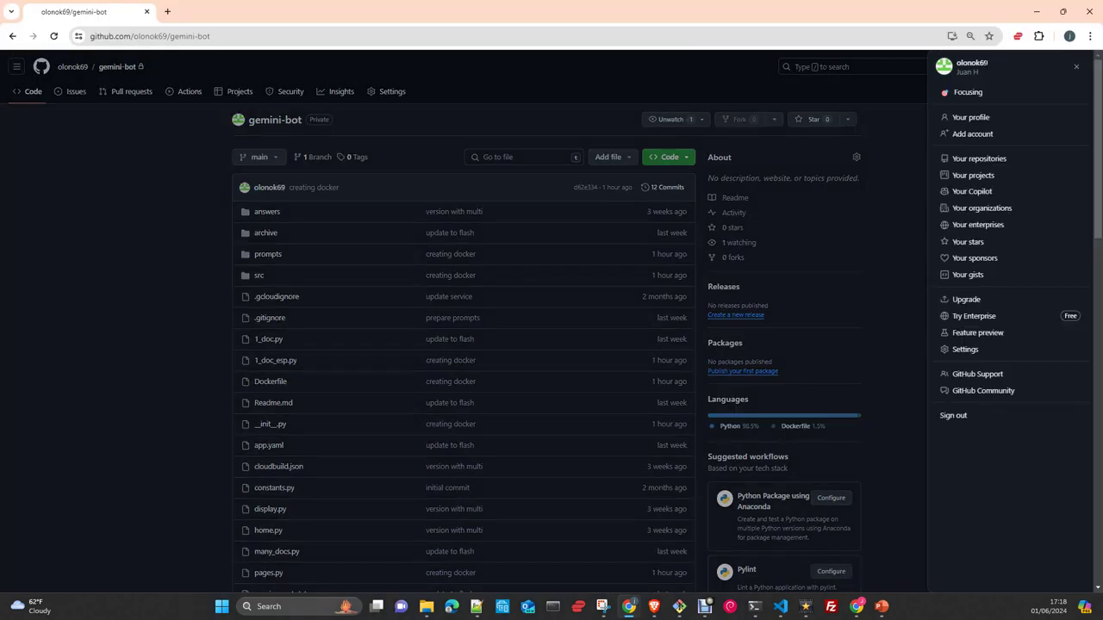
pyautogui.click(976, 352)
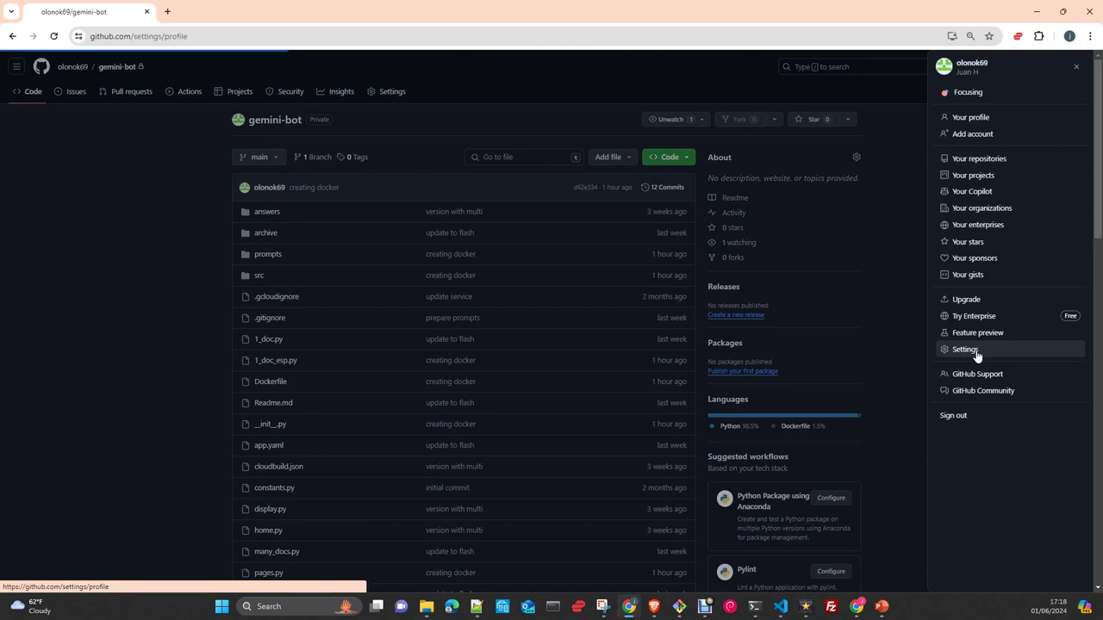
pyautogui.scroll(-4, 316, 362)
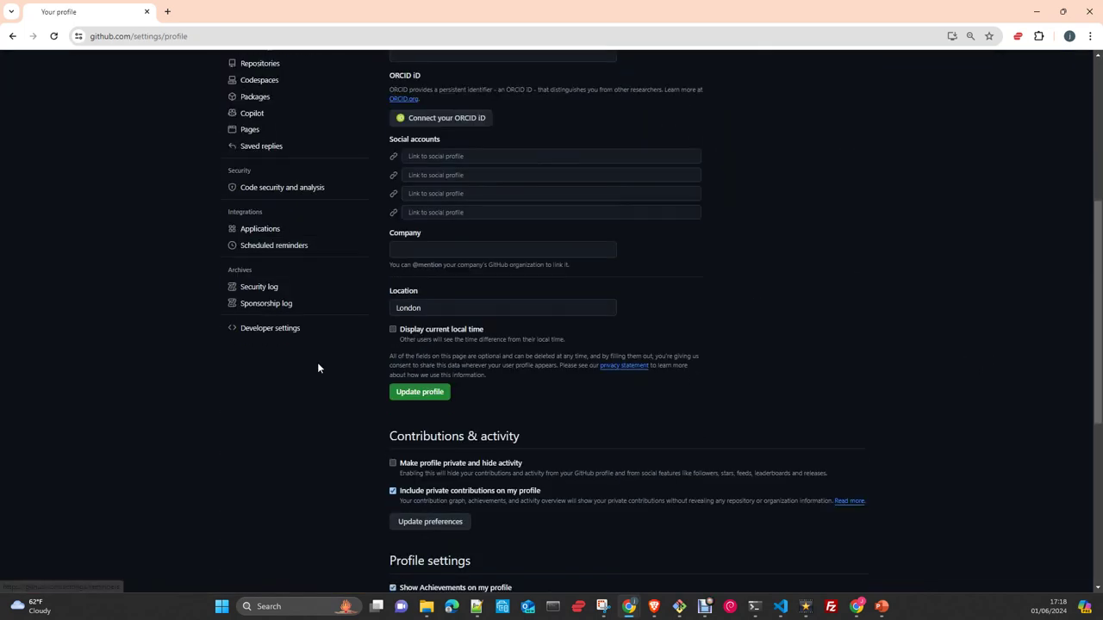
pyautogui.click(281, 331)
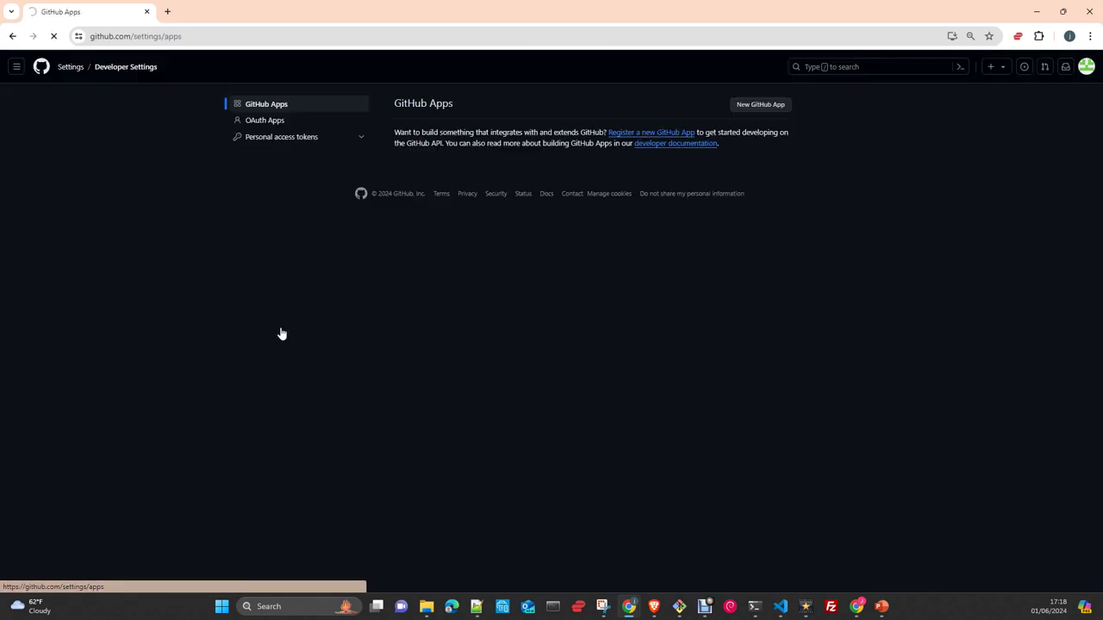
pyautogui.click(278, 143)
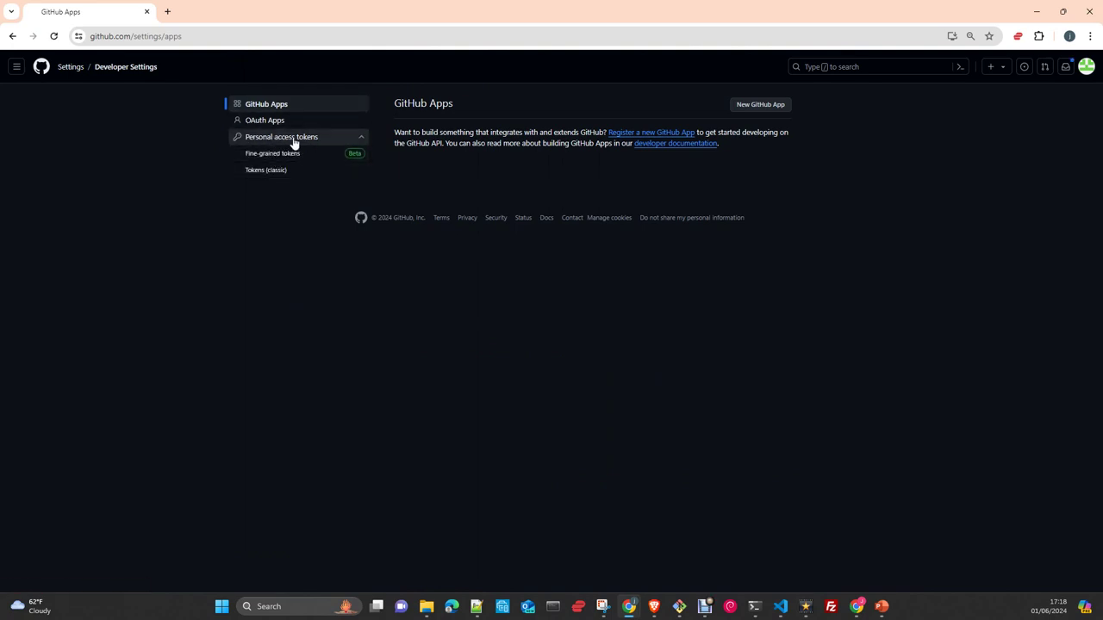
pyautogui.click(285, 173)
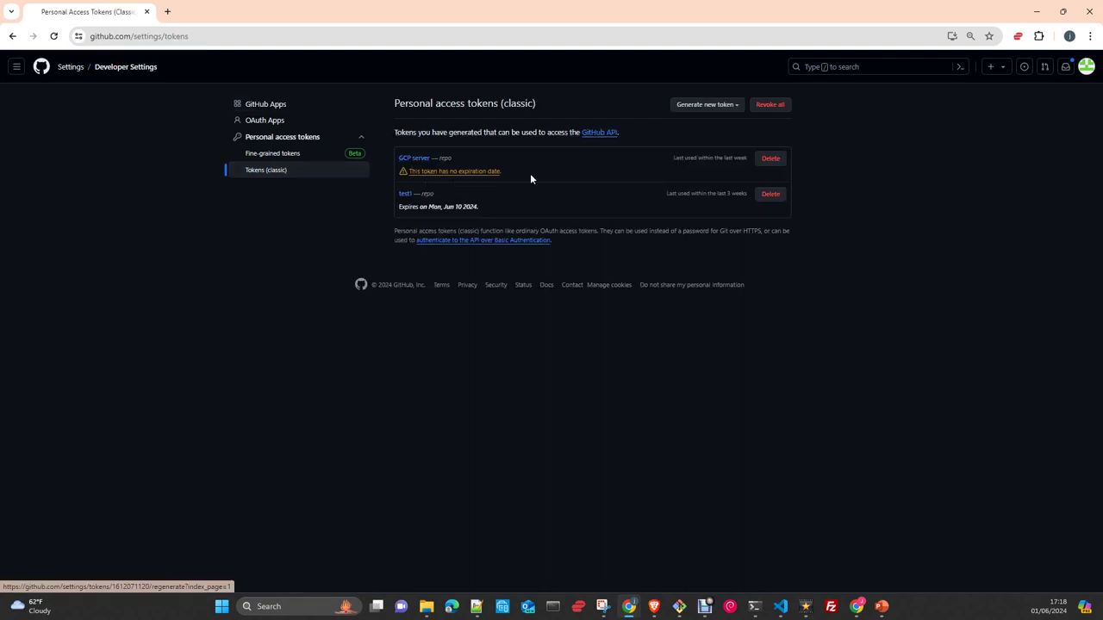
pyautogui.click(713, 110)
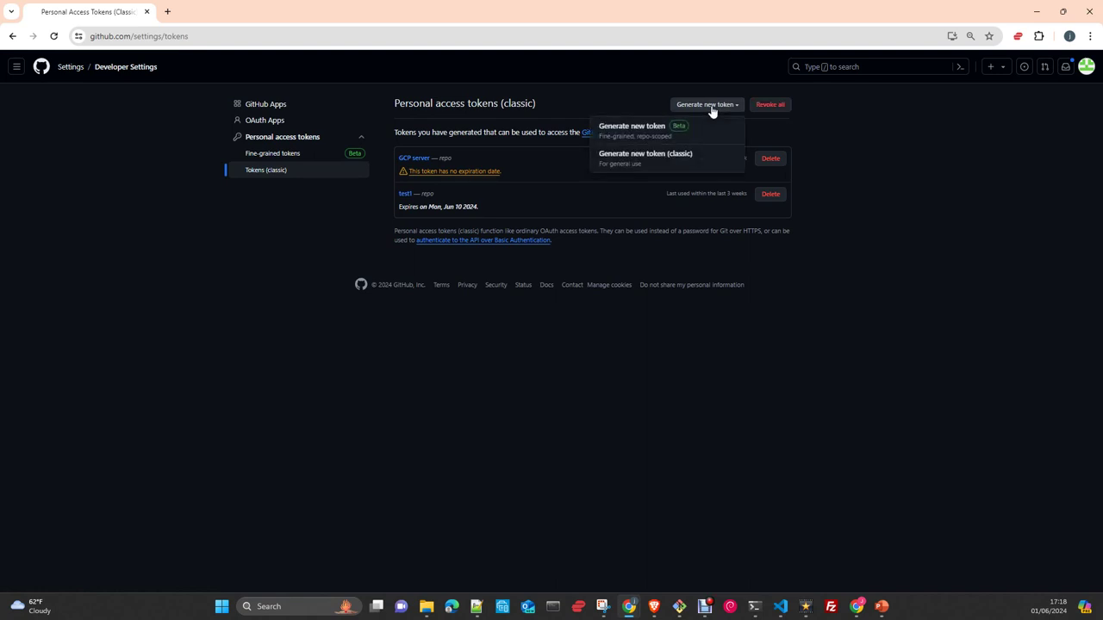
pyautogui.click(626, 163)
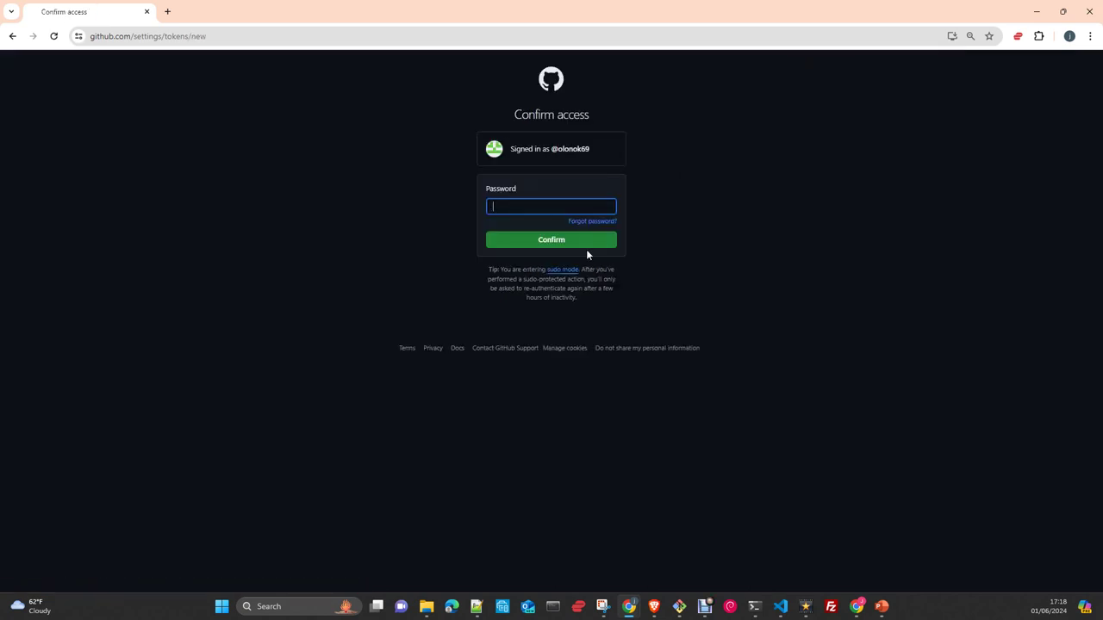
# - Confirm access by entering the account password
pyautogui.write('•••••••••')
pyautogui.press('Return')
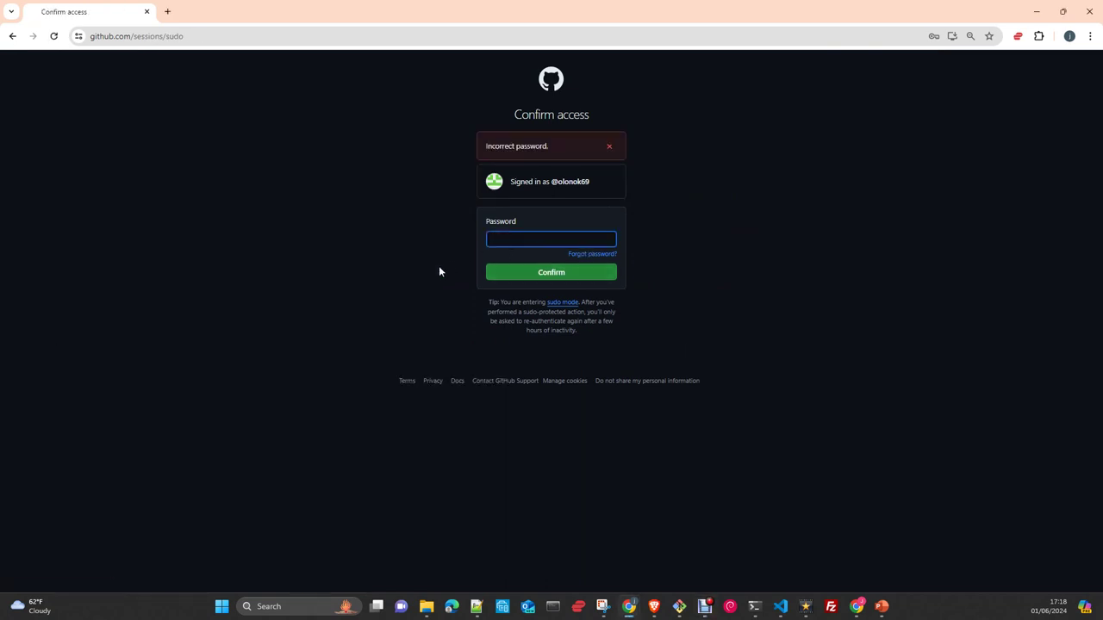
pyautogui.write('•••••••••')
pyautogui.press('Return')
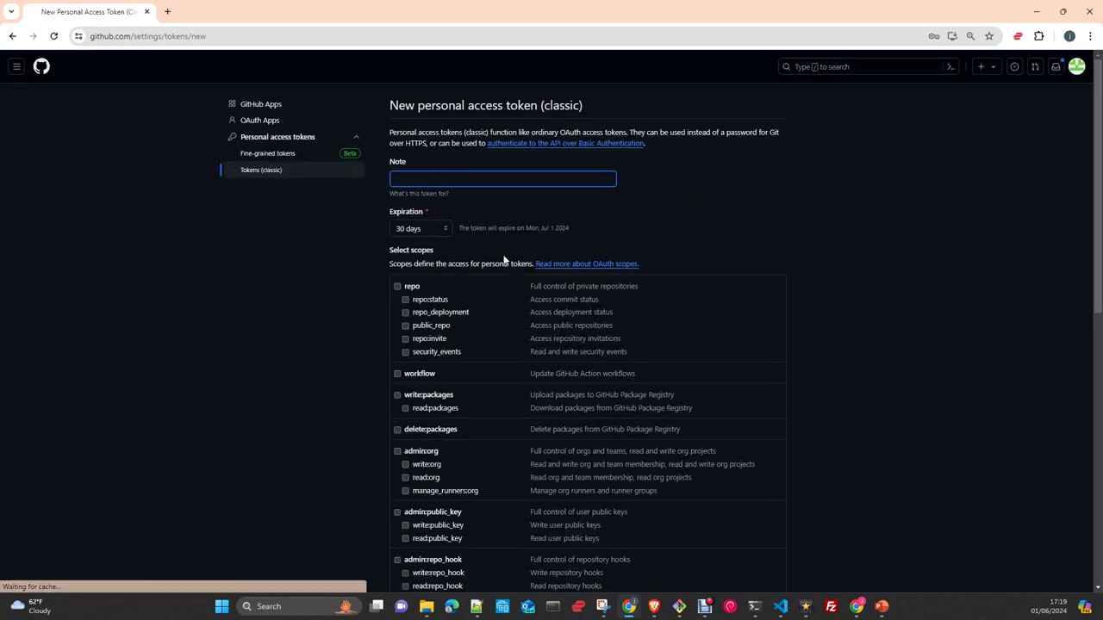
# - Tick the full repo scope and try generating the token, which fails on the blank Note
pyautogui.click(397, 286)
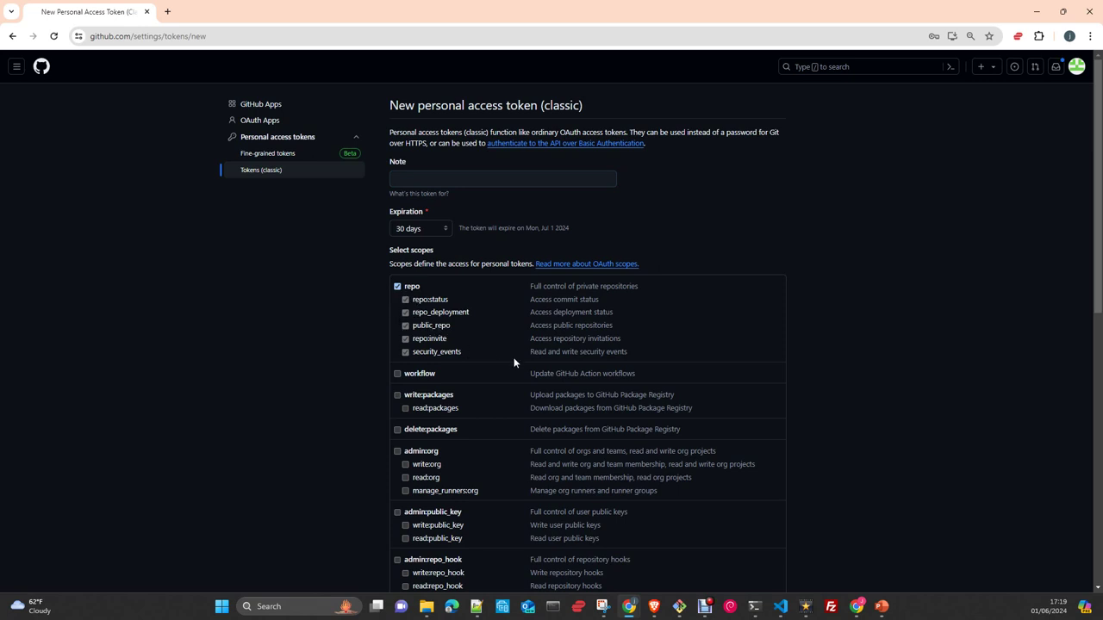
pyautogui.scroll(-1, 512, 363)
pyautogui.scroll(-2, 513, 357)
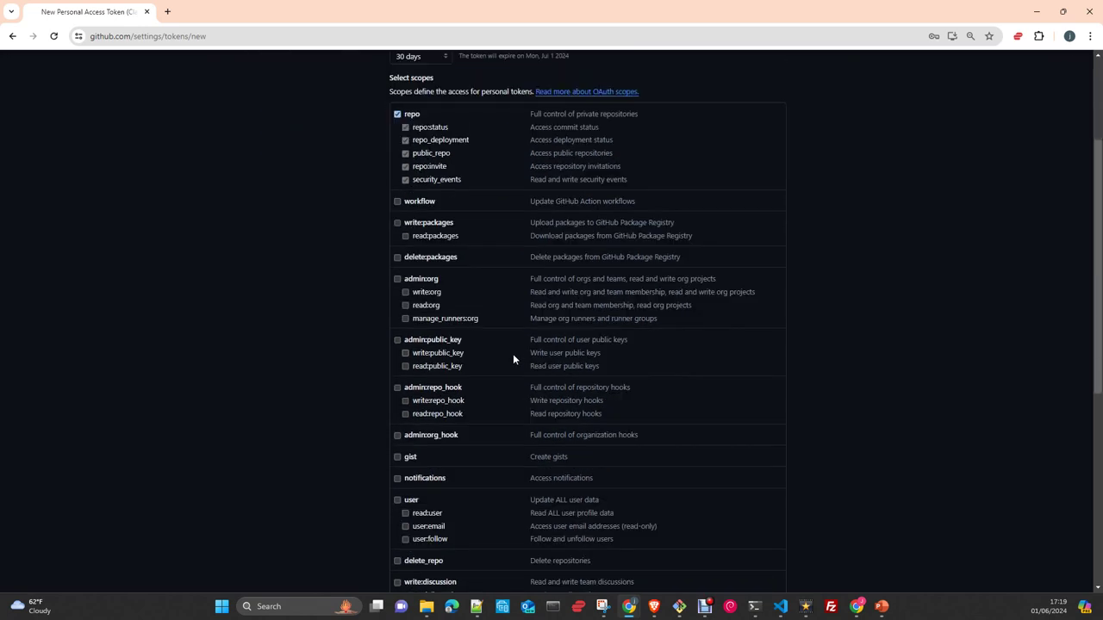
pyautogui.scroll(-6, 500, 384)
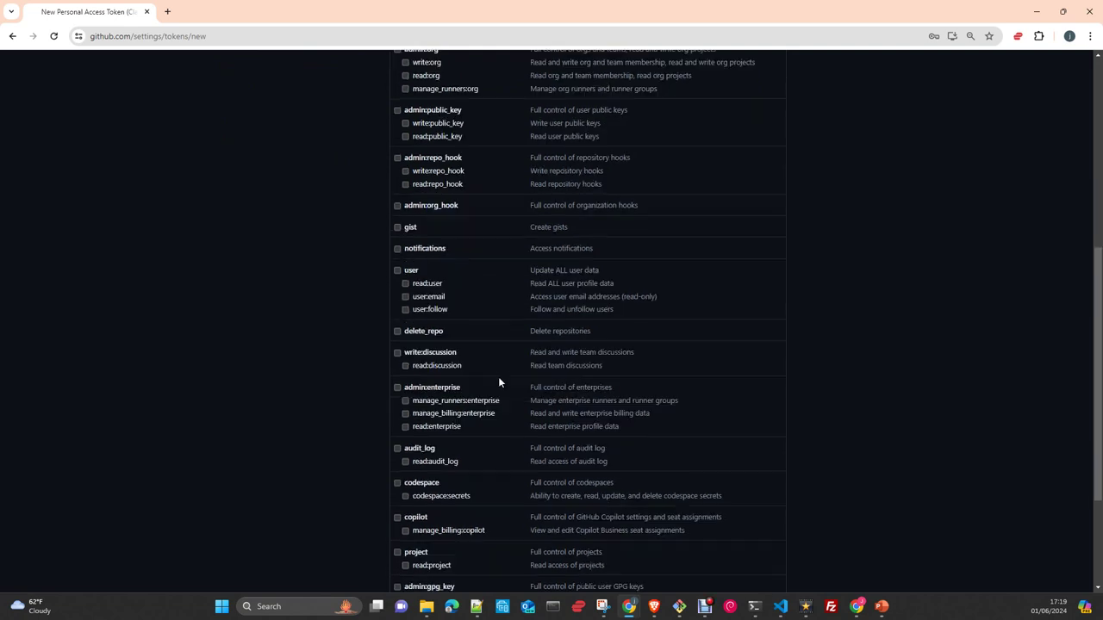
pyautogui.scroll(-1, 498, 382)
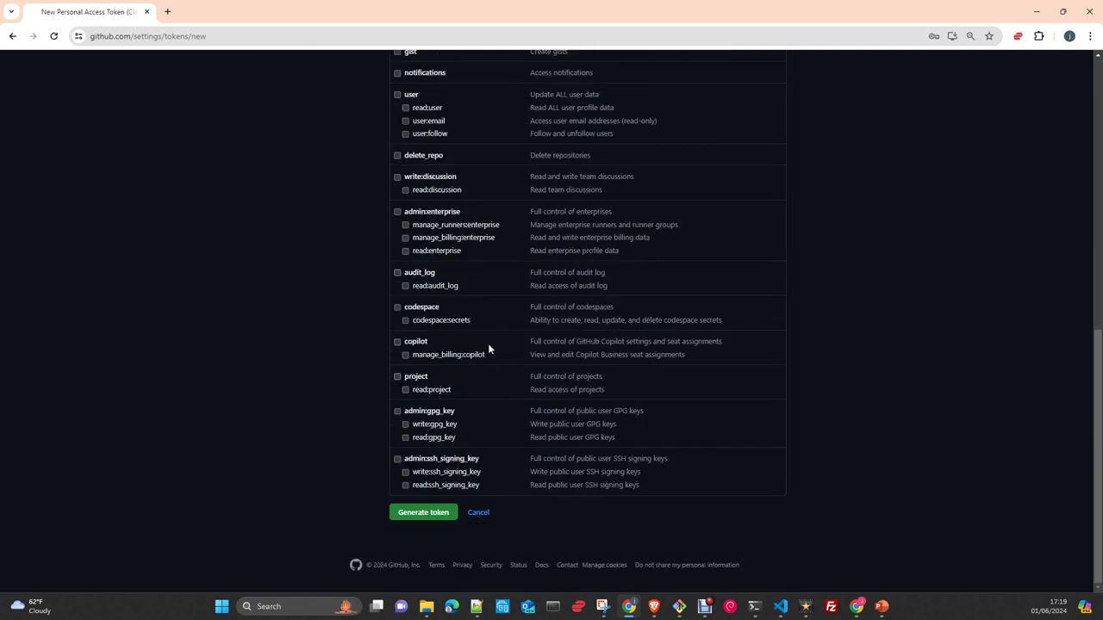
pyautogui.click(431, 514)
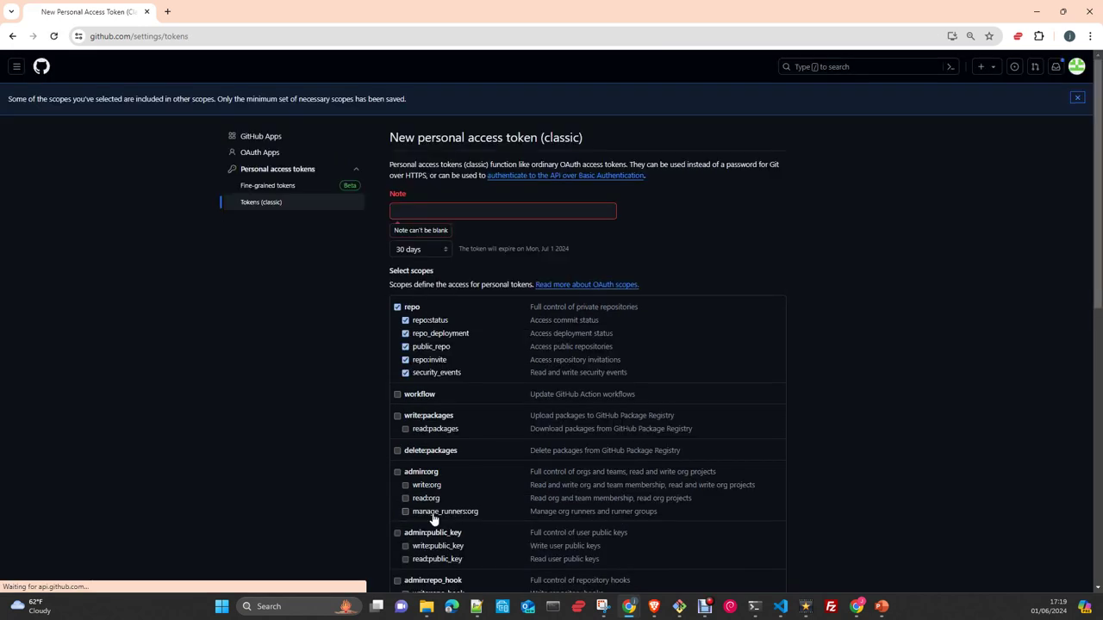
pyautogui.click(440, 211)
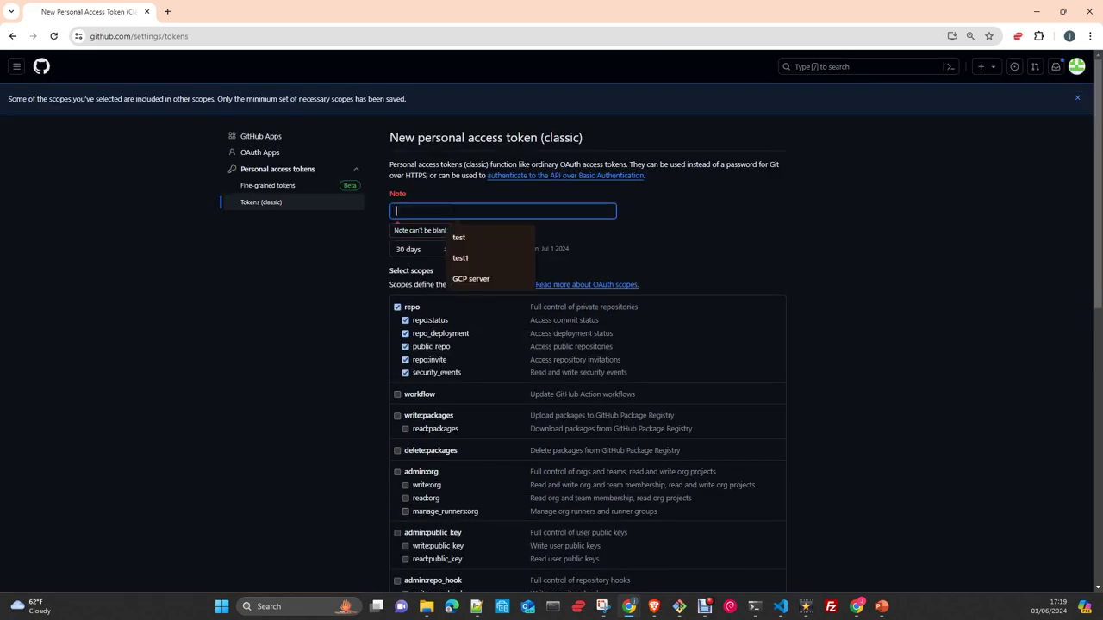
# - Generate the repo-scoped token with the Note 'test3'
pyautogui.write('test3')
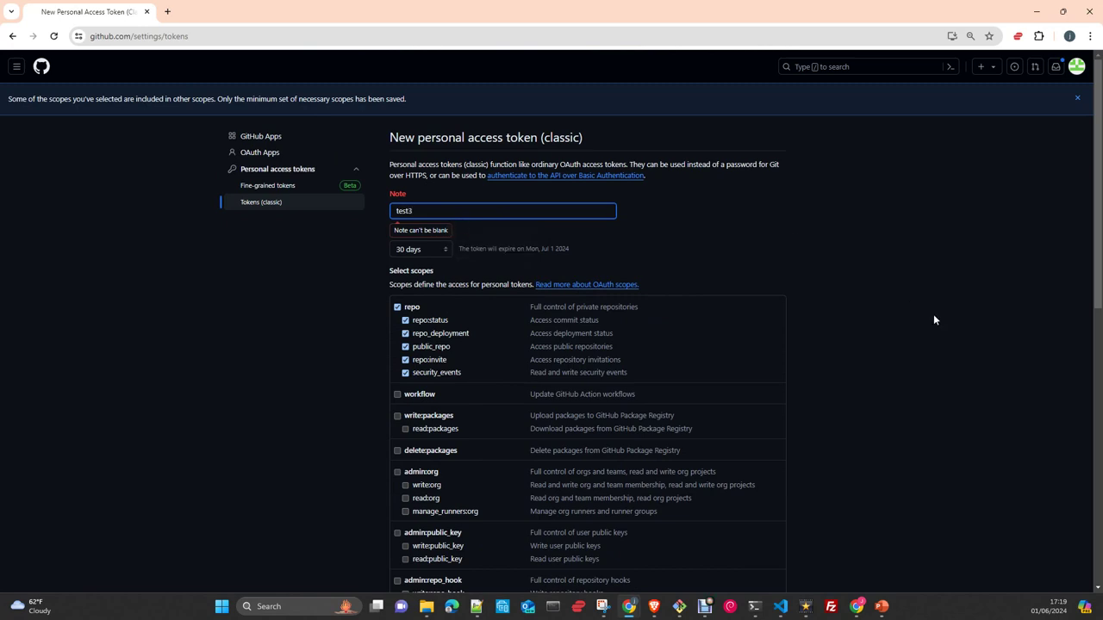
pyautogui.scroll(-10, 933, 318)
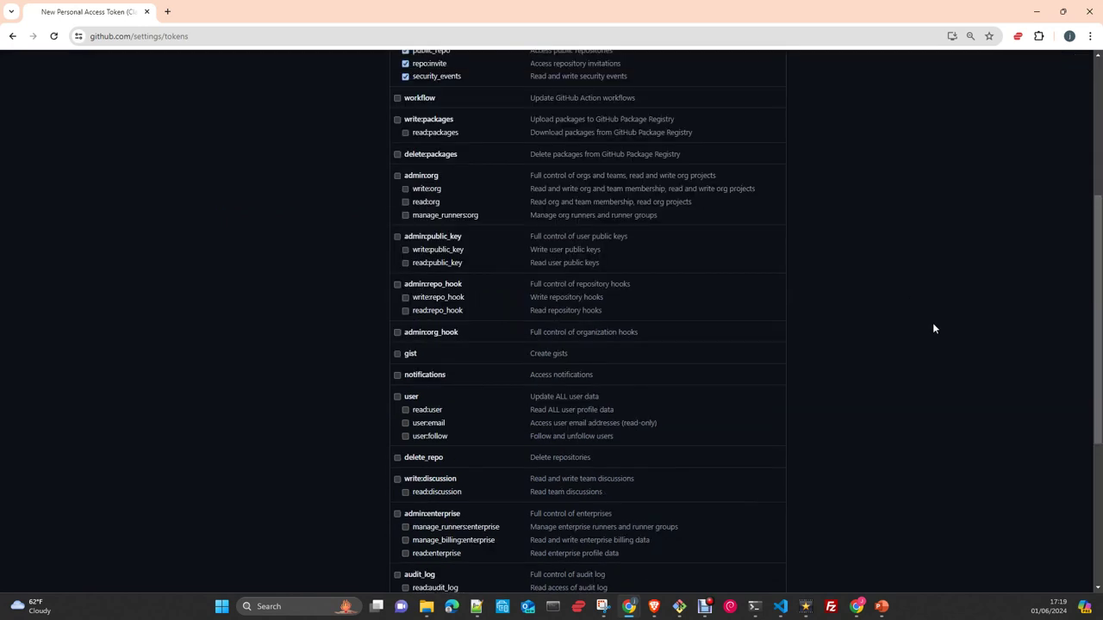
pyautogui.click(430, 513)
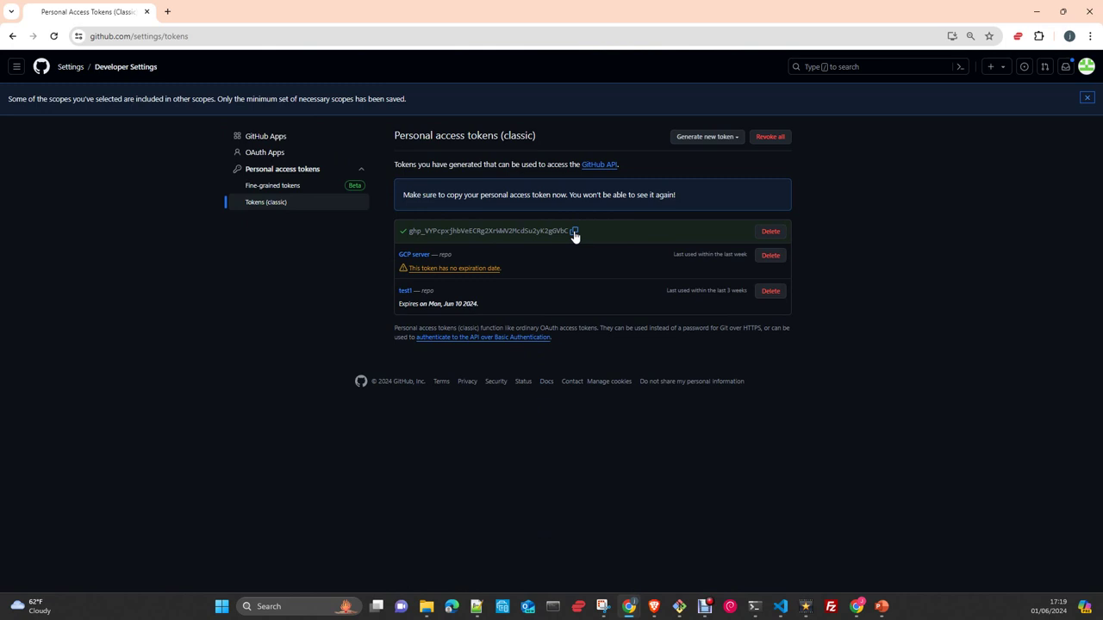
# - Delete the new test3 token, confirming the deletion, and minimize Chrome
pyautogui.click(776, 235)
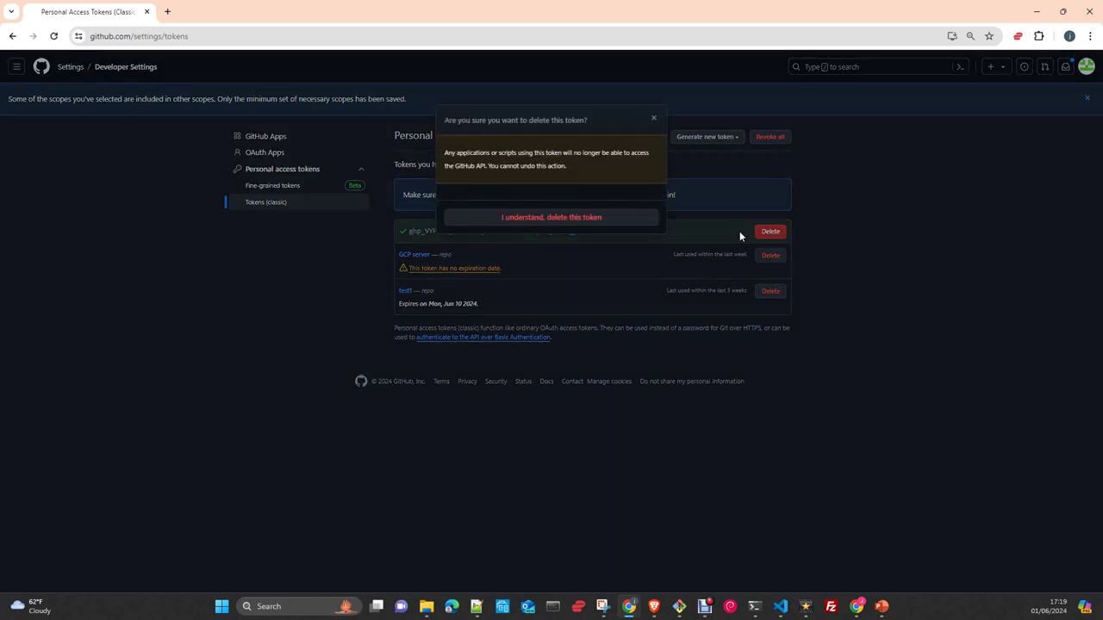
pyautogui.click(528, 219)
pyautogui.click(1034, 12)
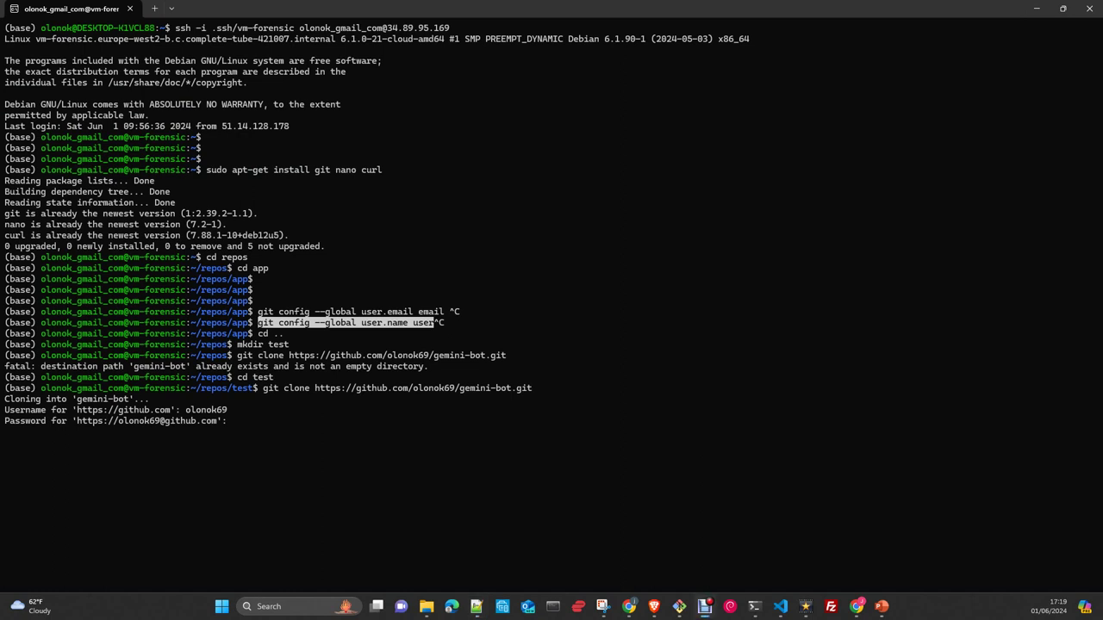
# - Submit the password to complete the clone, enter gemini-bot and run ls -l
pyautogui.click(284, 442)
pyautogui.press('Return')
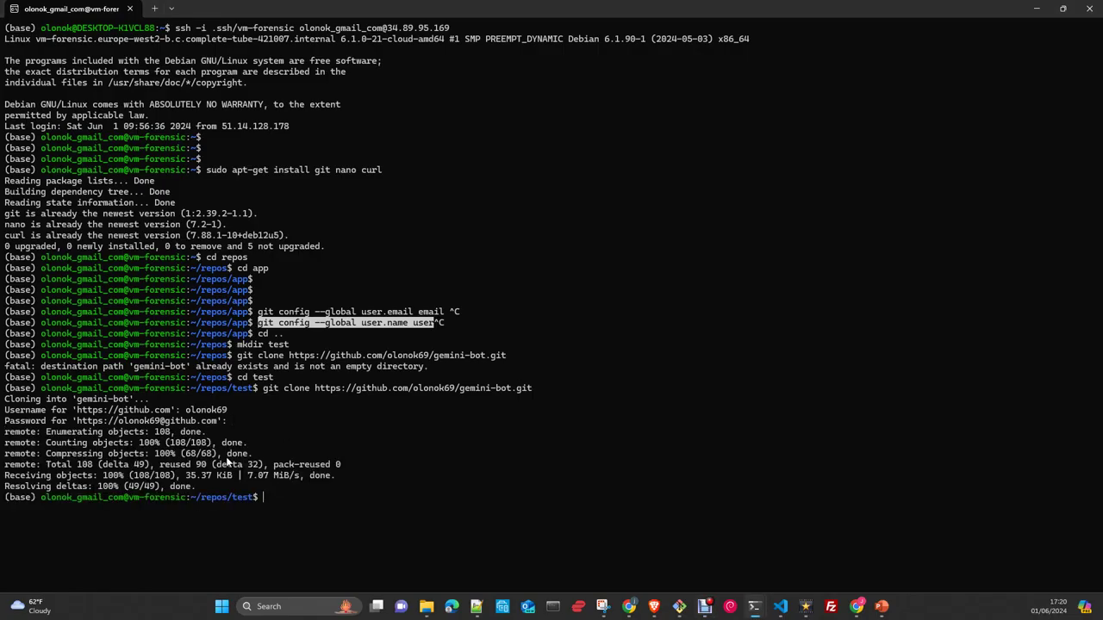
pyautogui.write('cd g')
pyautogui.press('Tab')
pyautogui.press('Return')
pyautogui.write('ls -l')
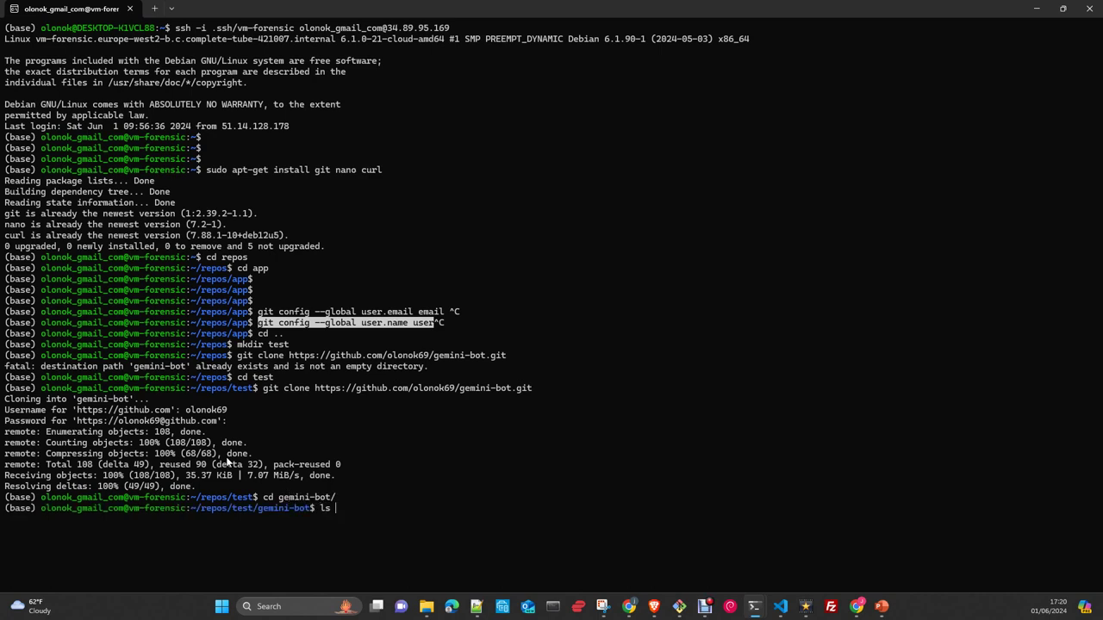
pyautogui.press('Return')
pyautogui.press('Return')
pyautogui.press('Return')
pyautogui.press('Return')
pyautogui.press('Return')
pyautogui.press('Return')
pyautogui.press('Return')
pyautogui.press('Return')
pyautogui.press('Return')
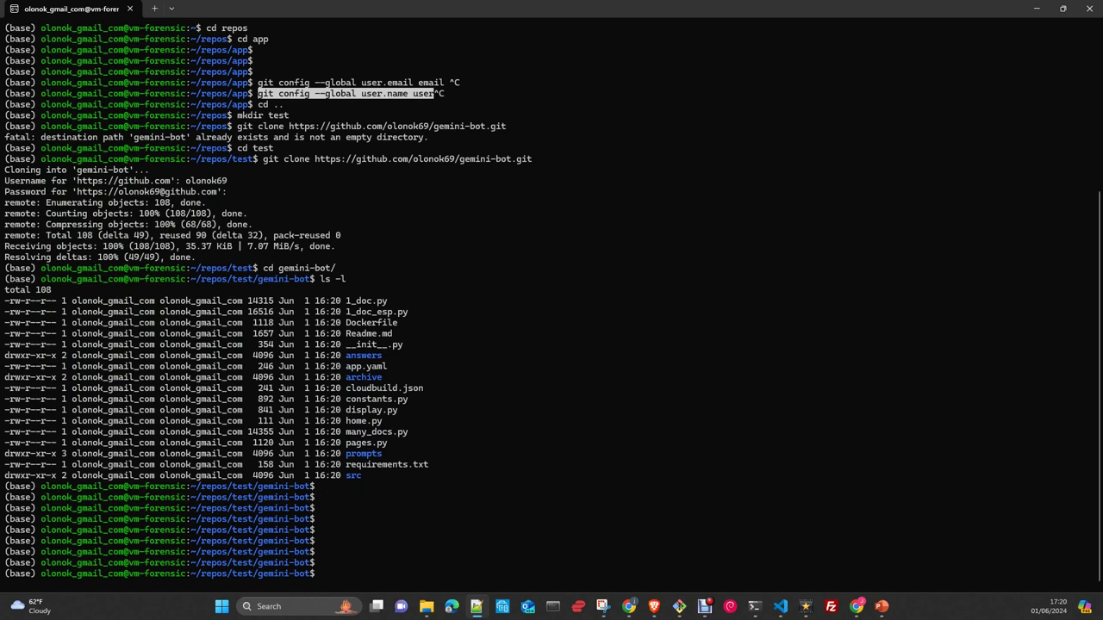
# - Paste and cancel the old Docker package removal and Docker GPG key setup commands
pyautogui.rightClick(565, 569)
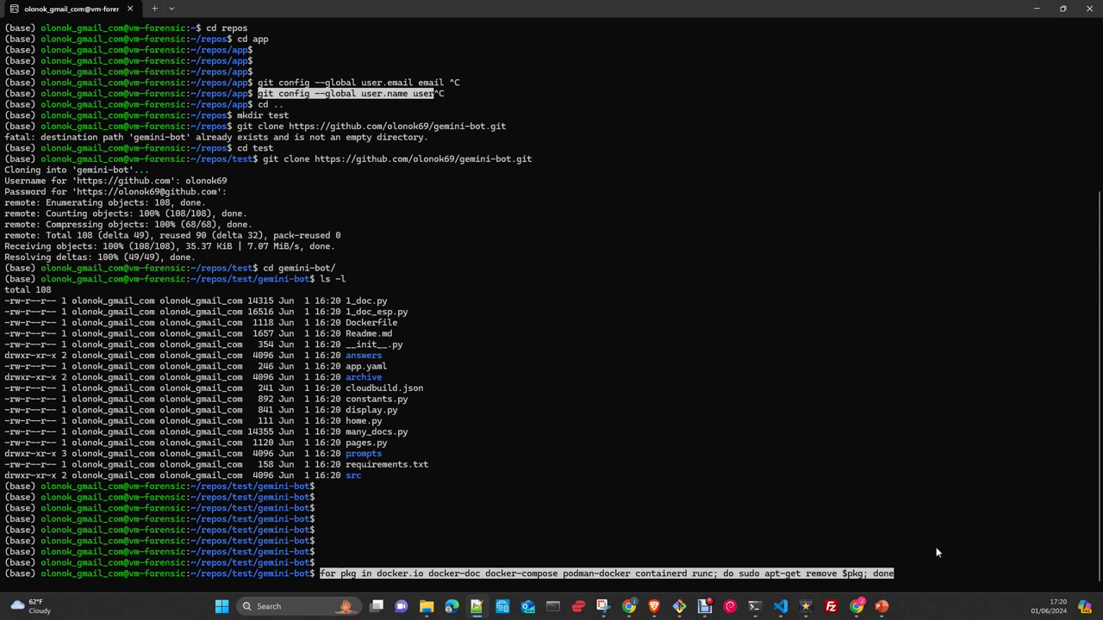
pyautogui.hotkey('ctrl', 'c')
pyautogui.hotkey('ctrl', 'v')
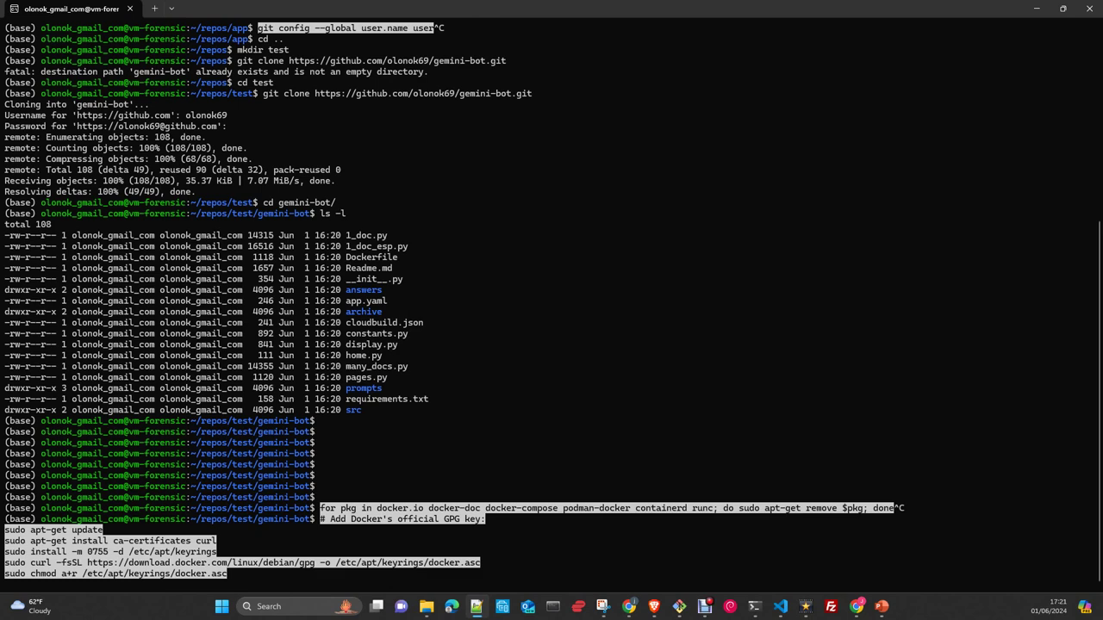
pyautogui.click(514, 563)
pyautogui.hotkey('ctrl', 'c')
# - Paste and cancel the Apt repository block, then the docker-ce install command
pyautogui.hotkey('ctrl', 'v')
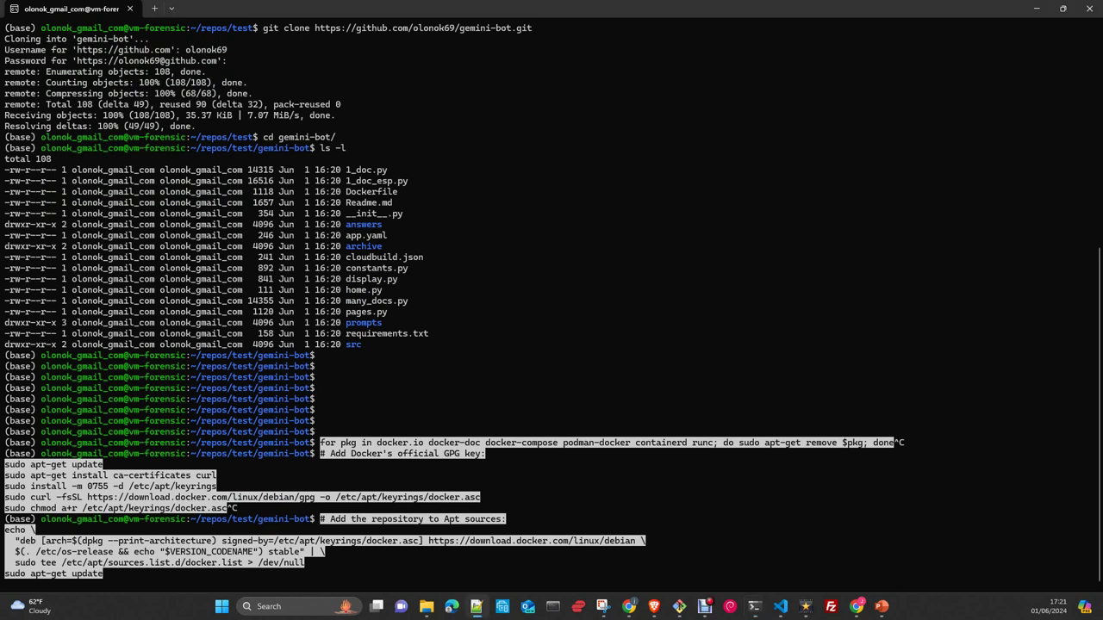
pyautogui.hotkey('ctrl', 'c')
pyautogui.rightClick(417, 563)
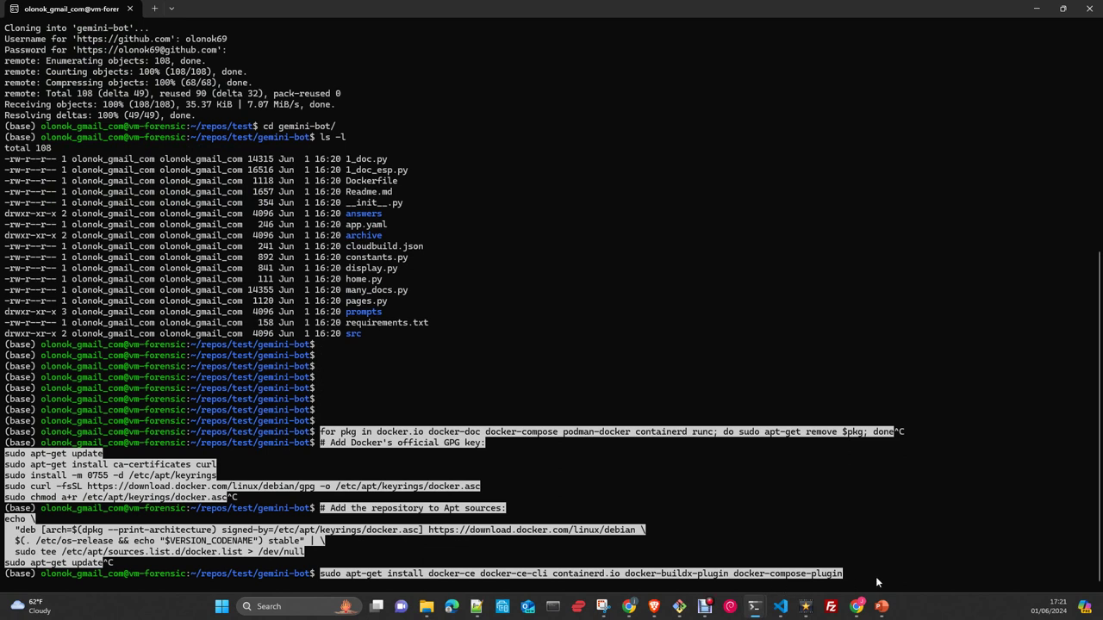
pyautogui.moveTo(716, 614)
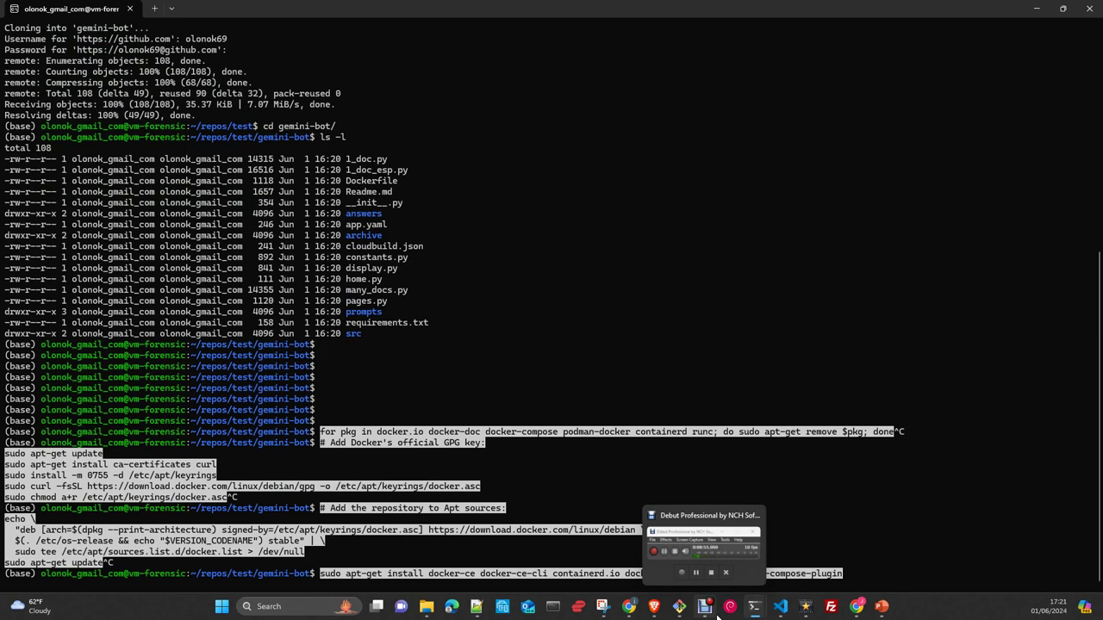
pyautogui.hotkey('ctrl', 'c')
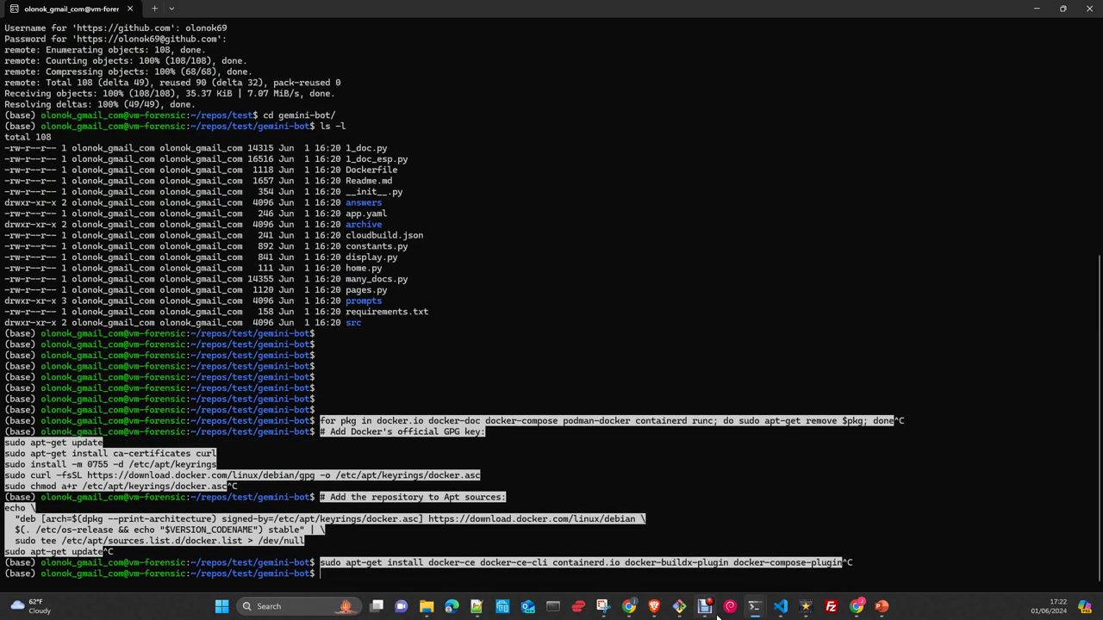
# - Run docker for its help, then sudo docker ps to see gemini-bot:latest on port 8501
pyautogui.write('sudo')
pyautogui.press('BackSpace')
pyautogui.press('BackSpace')
pyautogui.press('BackSpace')
pyautogui.press('BackSpace')
pyautogui.press('BackSpace')
pyautogui.write('docker')
pyautogui.press('Return')
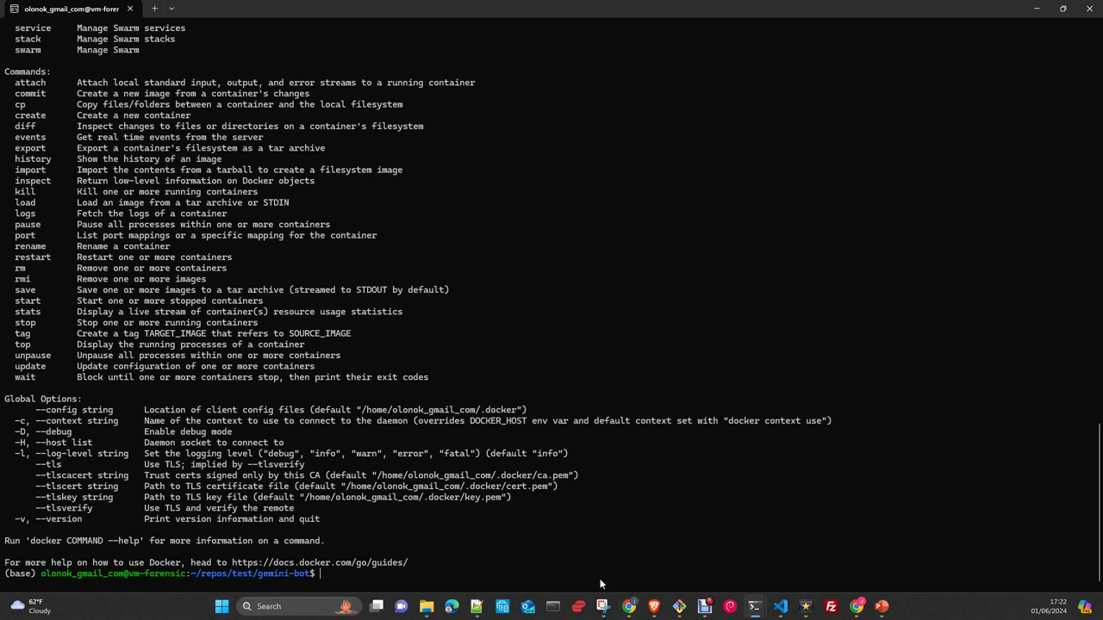
pyautogui.write('sudo ')
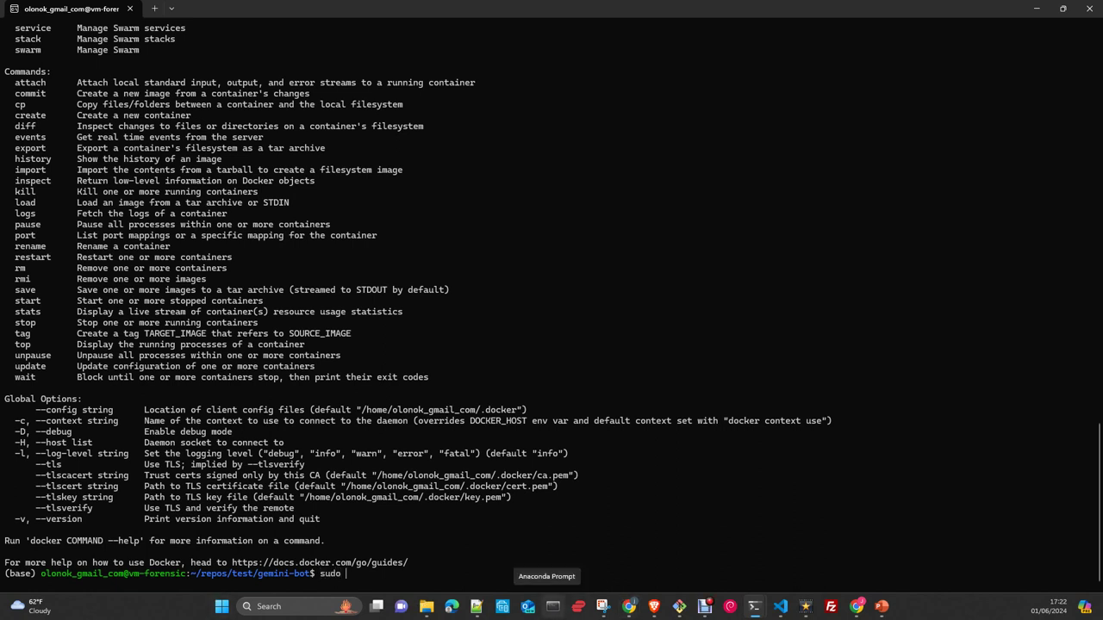
pyautogui.write('docker ps')
pyautogui.press('Return')
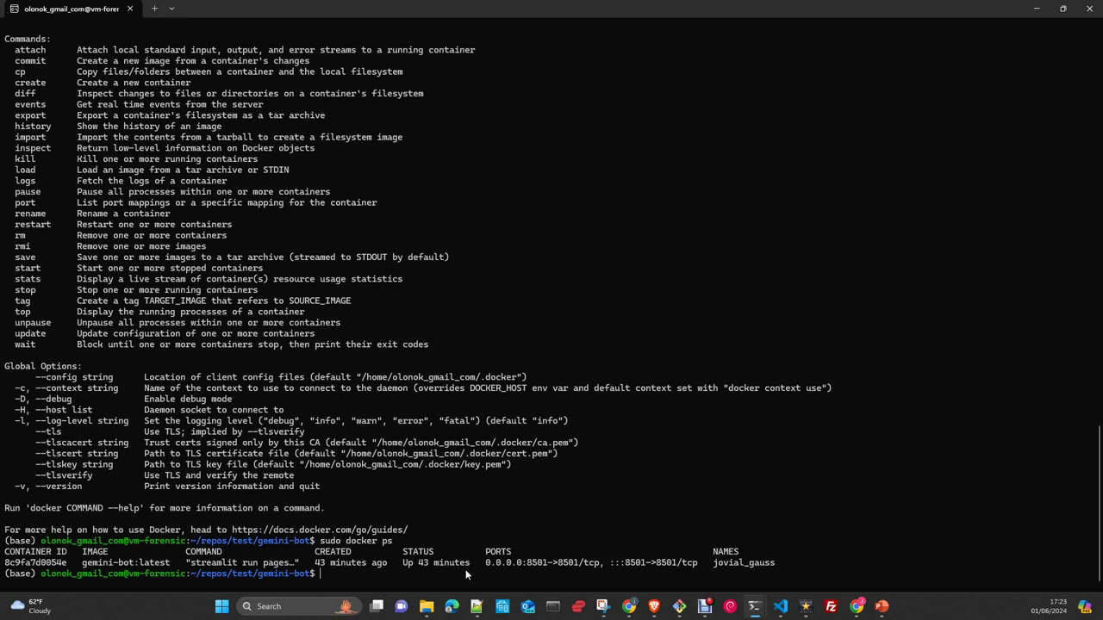
# - Run ls then ls -l in gemini-bot, showing answers, archive, prompts and src directories
pyautogui.write('ls')
pyautogui.press('Return')
pyautogui.write('ls -l')
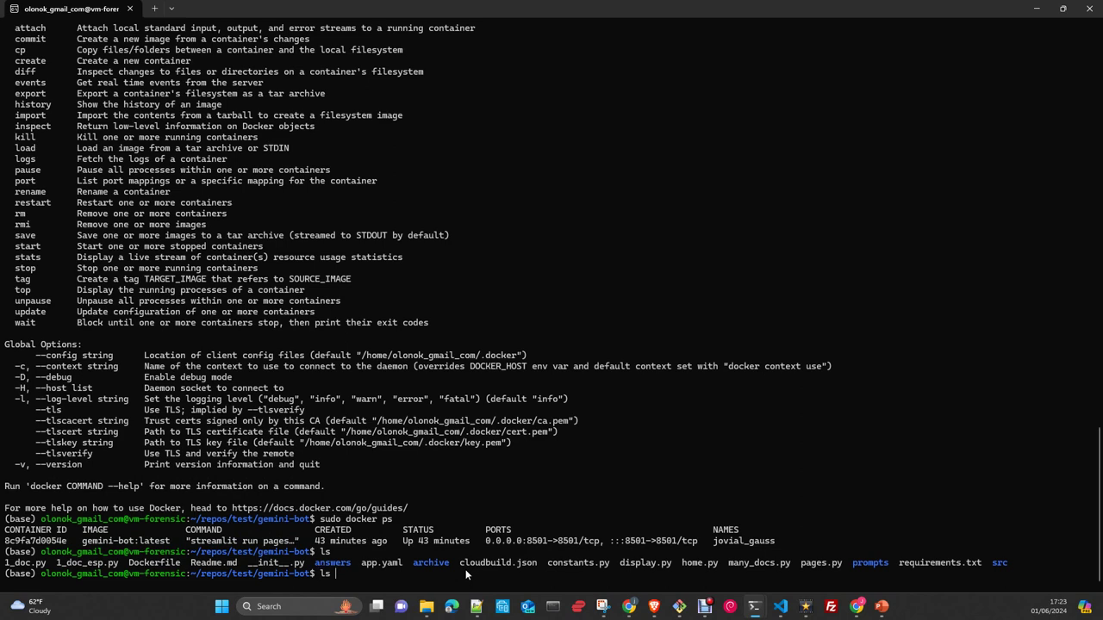
pyautogui.press('Return')
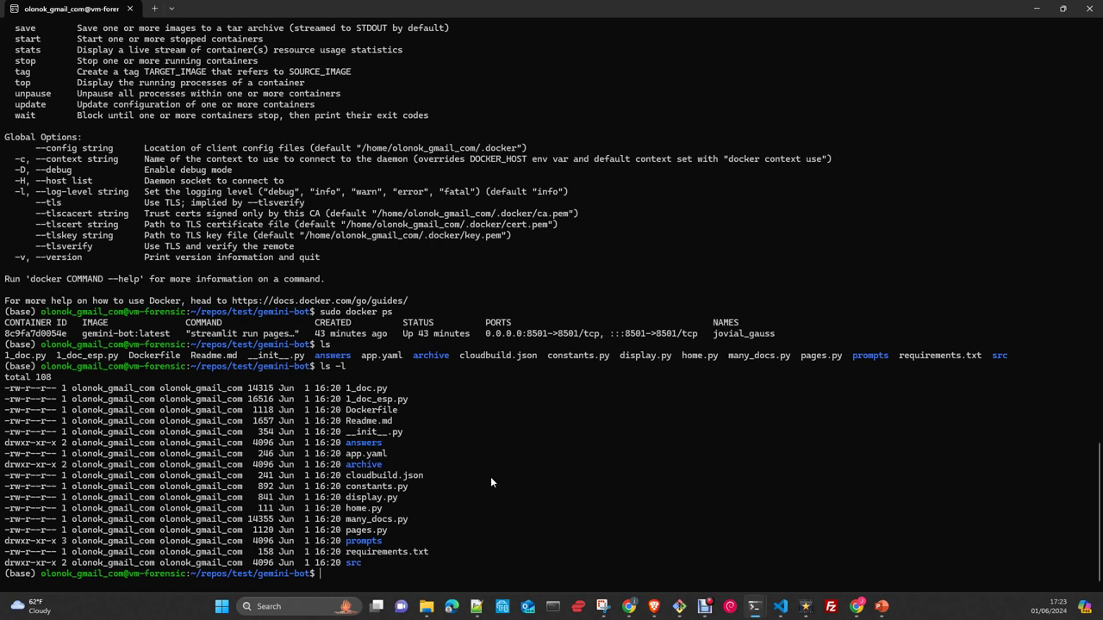
# - Go up from repos/test to the home folder and list its contents
pyautogui.write('cd ..')
pyautogui.press('Return')
pyautogui.write('cd')
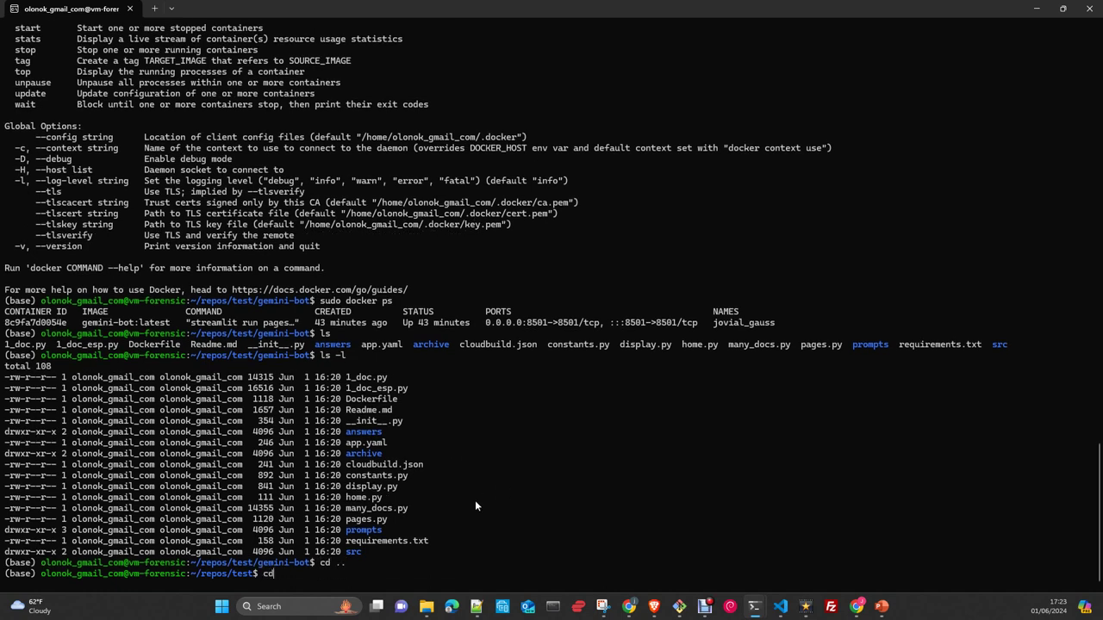
pyautogui.write(' ~')
pyautogui.press('Return')
pyautogui.write('ls')
pyautogui.press('Return')
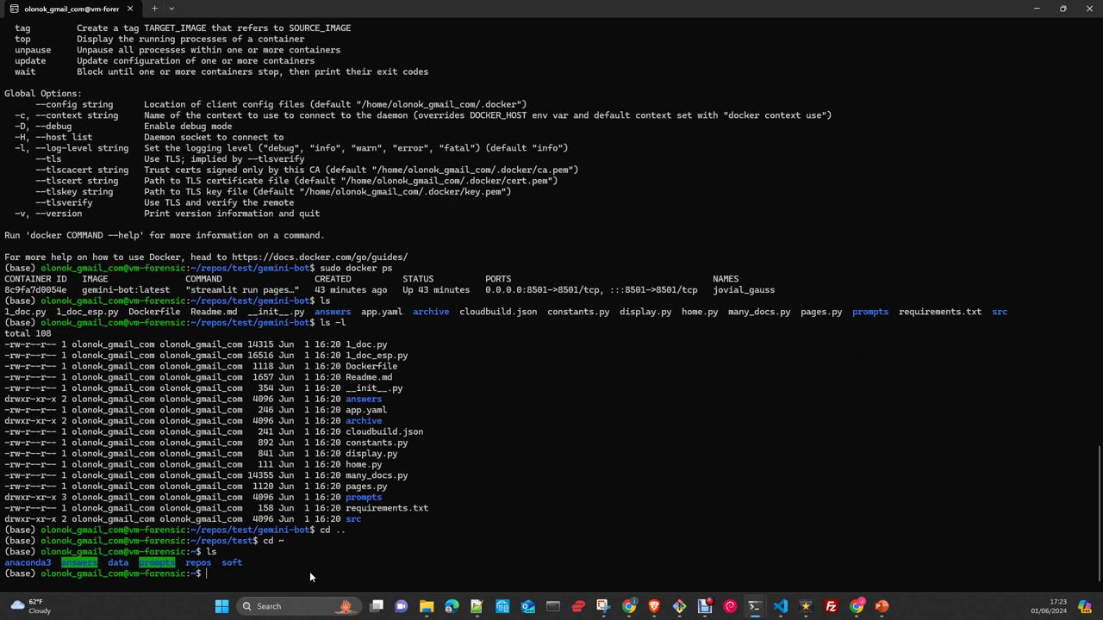
# - List prompts/table in detail, showing prompts.csv and prompts_backup.csv
pyautogui.write('cd p')
pyautogui.press('Tab')
pyautogui.press('Return')
pyautogui.write('cd t')
pyautogui.press('Tab')
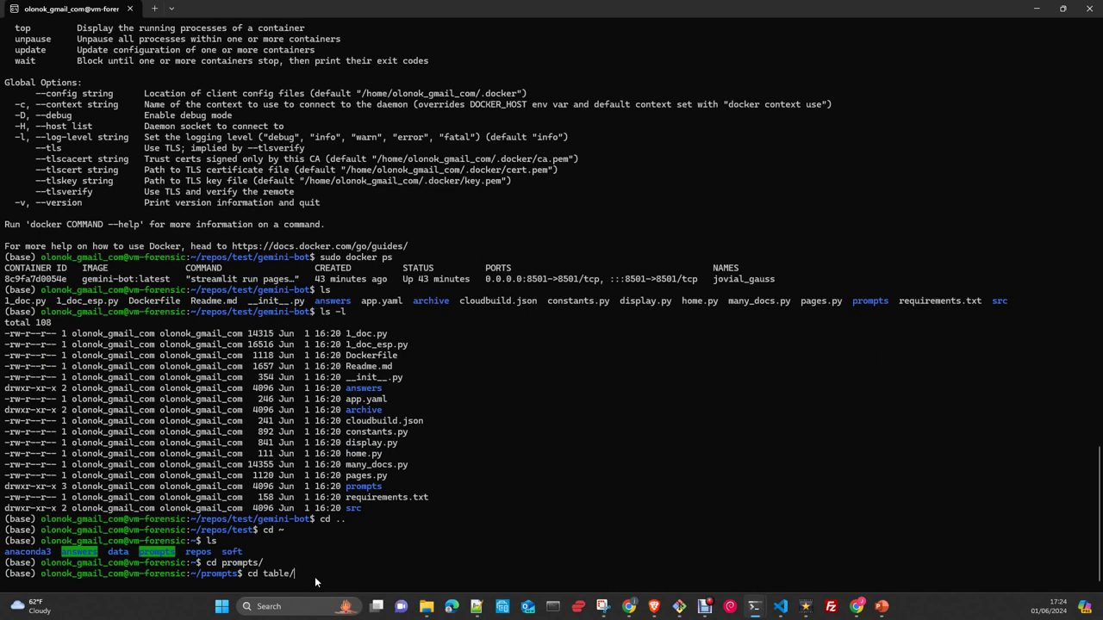
pyautogui.press('Return')
pyautogui.write('ls -l')
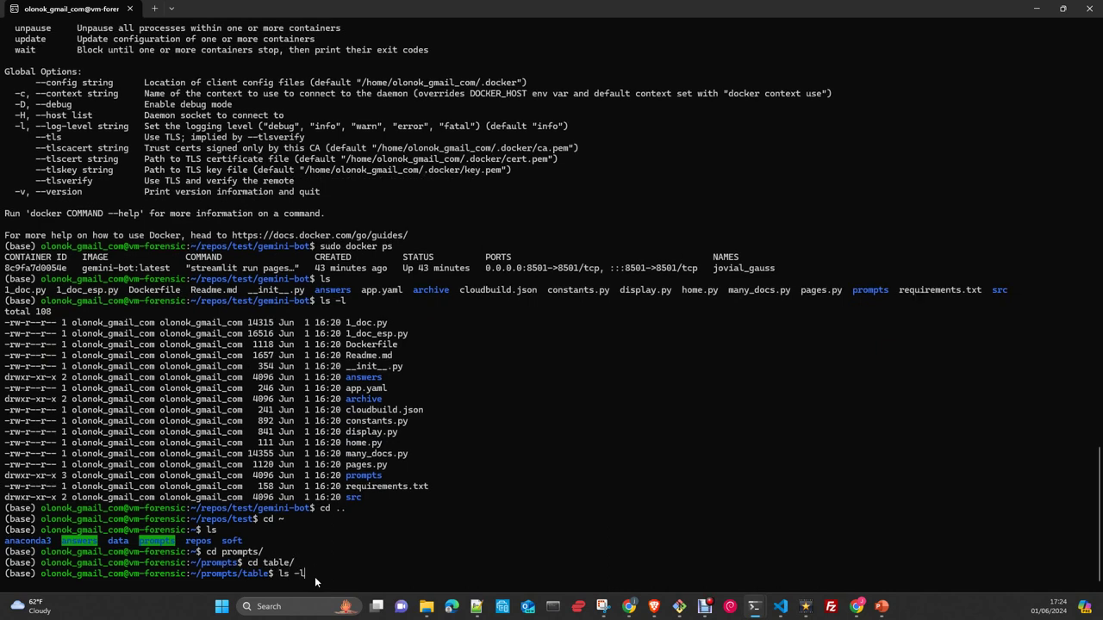
pyautogui.press('Return')
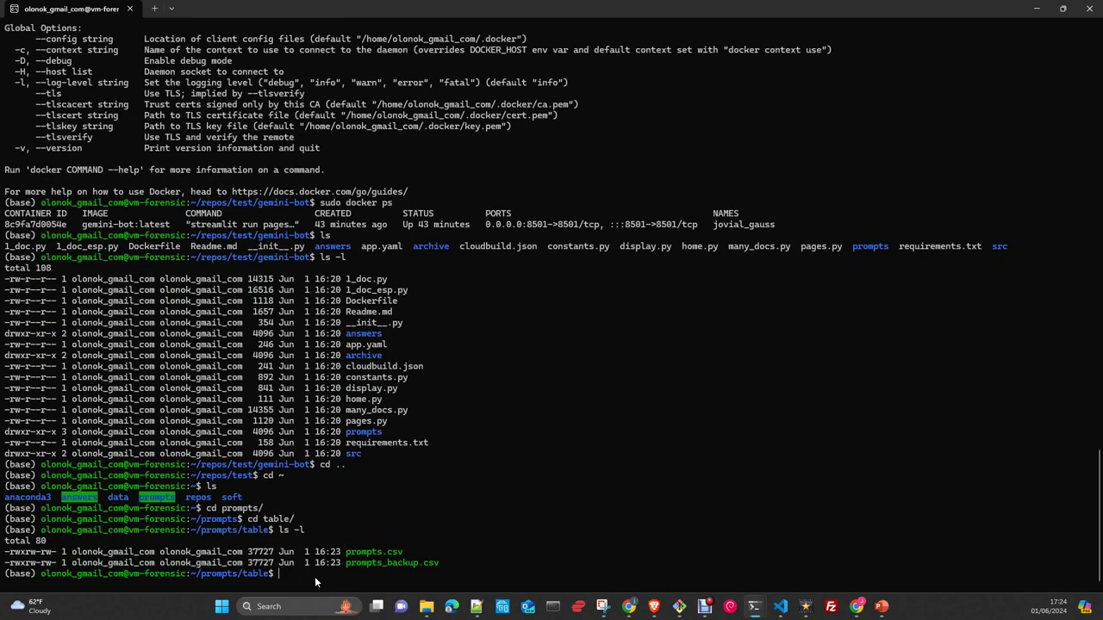
# - Move to the answers folder and list its history files and test.txt in detail
pyautogui.write('cd ..')
pyautogui.press('Return')
pyautogui.write('cd ..')
pyautogui.press('Return')
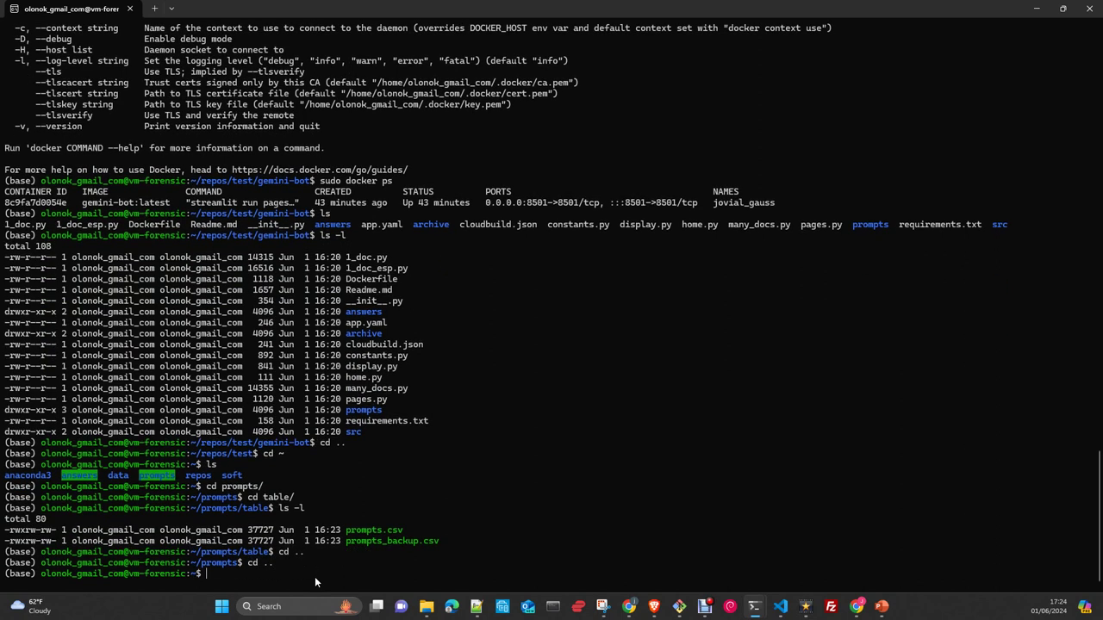
pyautogui.write('cd an')
pyautogui.press('Tab')
pyautogui.press('Return')
pyautogui.write('ls ')
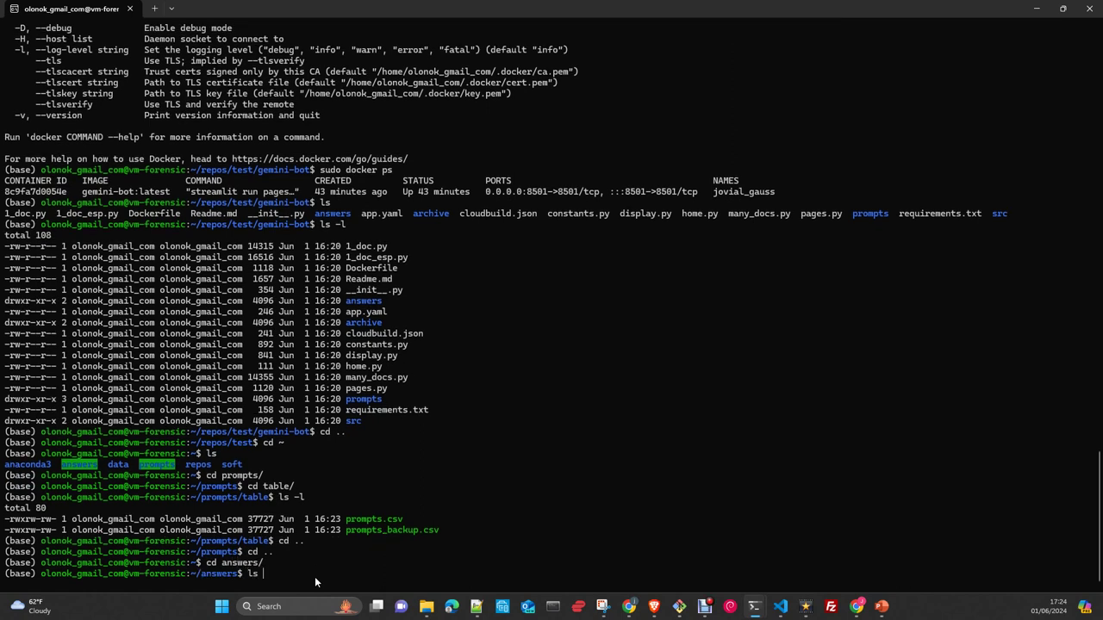
pyautogui.write('-l')
pyautogui.press('Return')
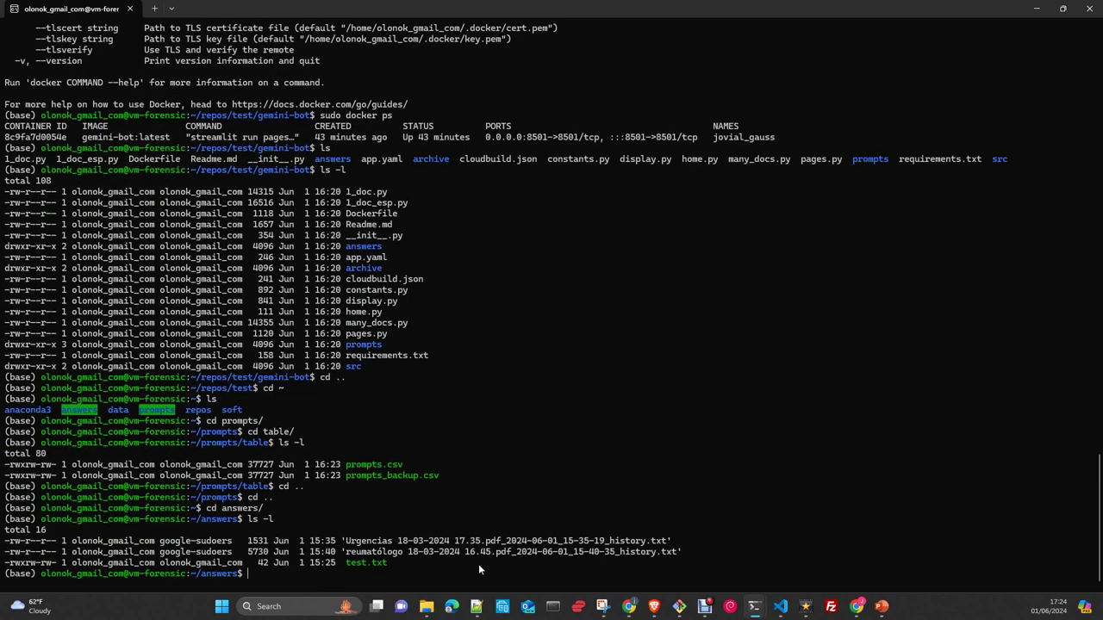
# - Return to the home folder and list it with ls -l
pyautogui.write('cd ..')
pyautogui.press('Return')
pyautogui.write('cd')
pyautogui.press('BackSpace')
pyautogui.press('BackSpace')
pyautogui.write('ls ')
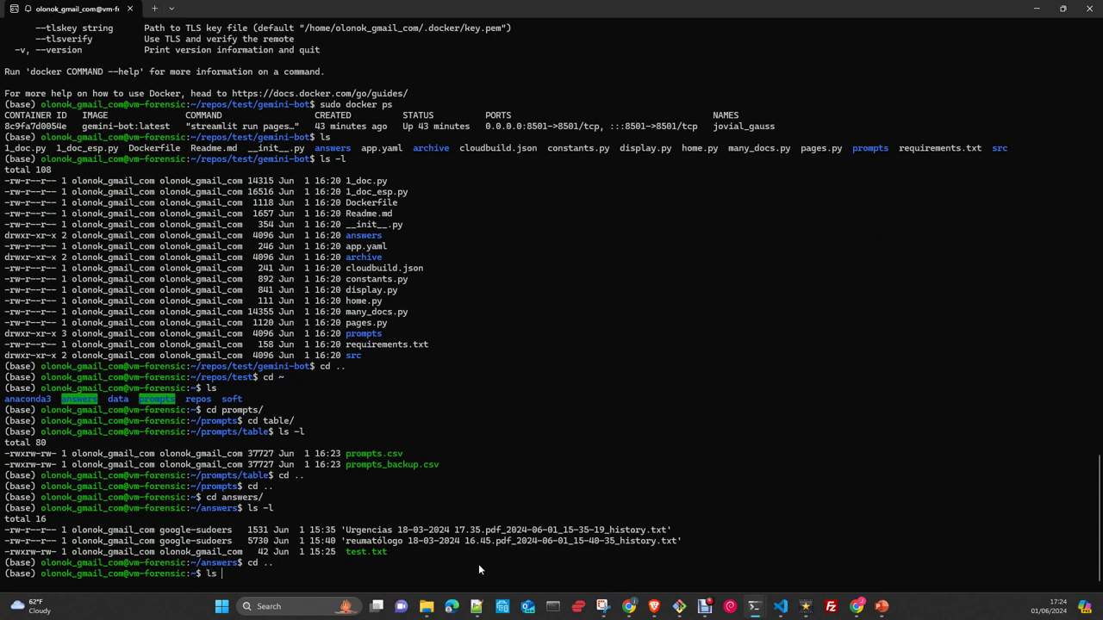
pyautogui.write('-l')
pyautogui.press('Return')
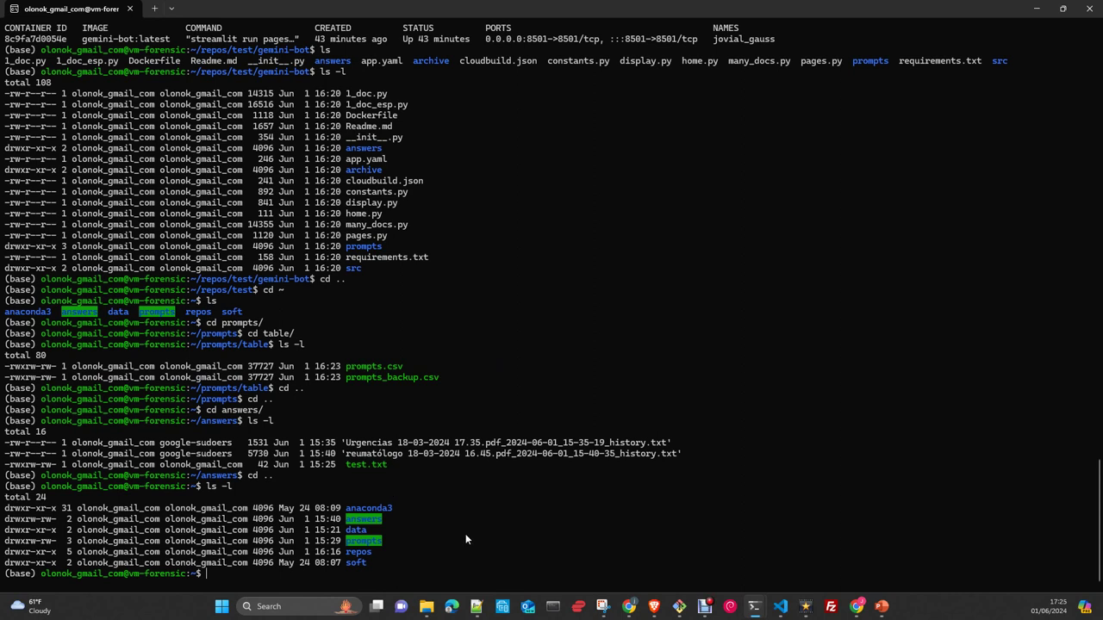
# - Change into repos/test/gemini-bot and open its Dockerfile in nano
pyautogui.write('cd repos/test/gemini-bot/')
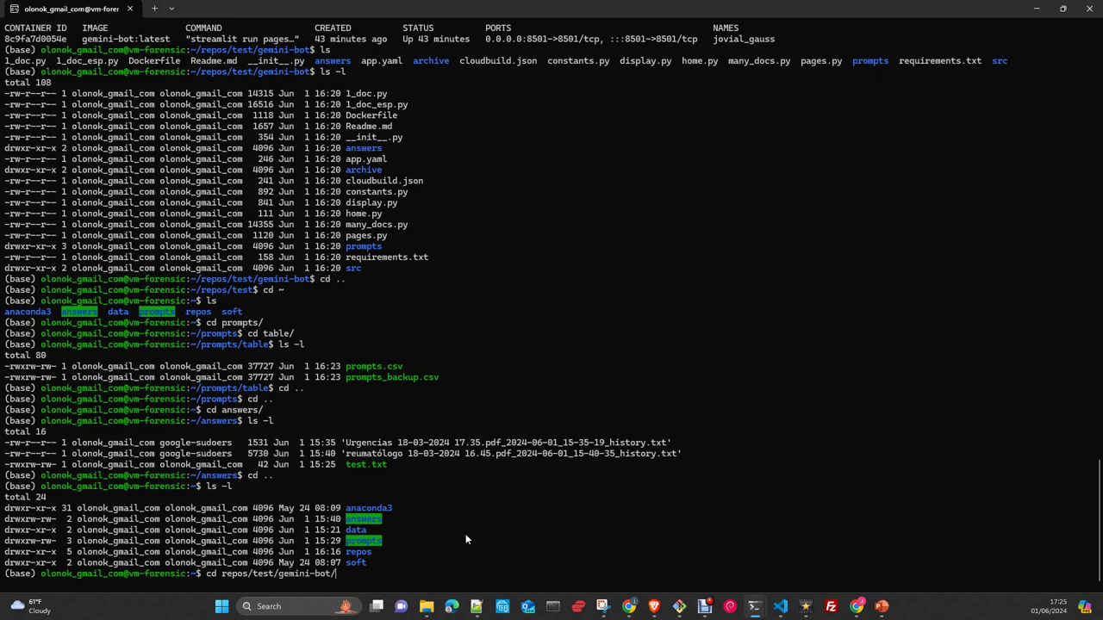
pyautogui.press('Return')
pyautogui.press('Return')
pyautogui.press('Return')
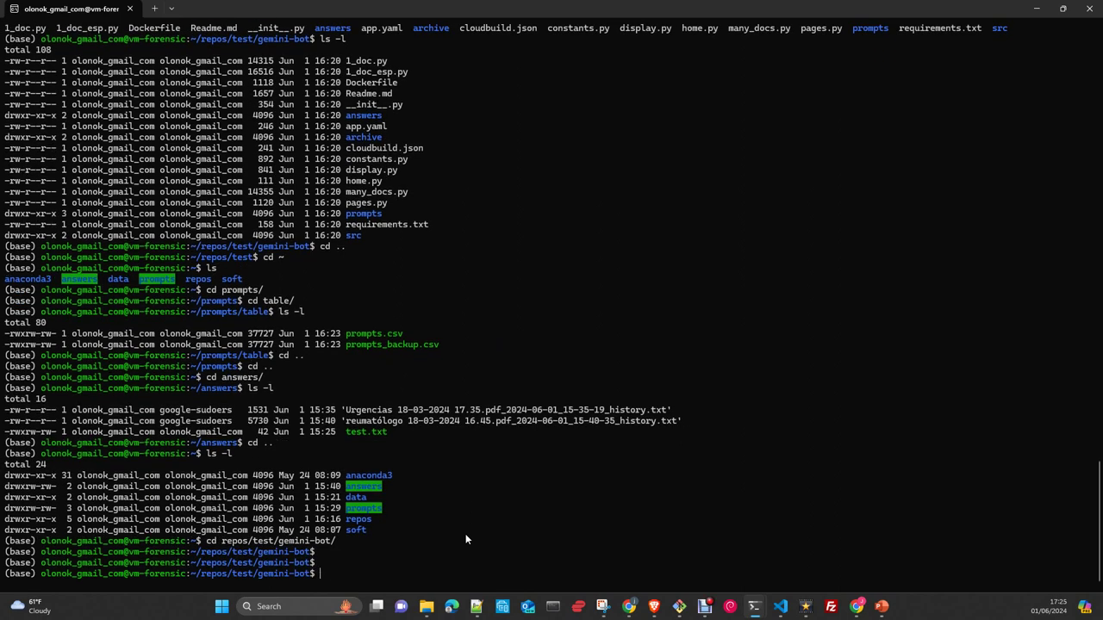
pyautogui.write('nano Do')
pyautogui.press('Tab')
pyautogui.press('Return')
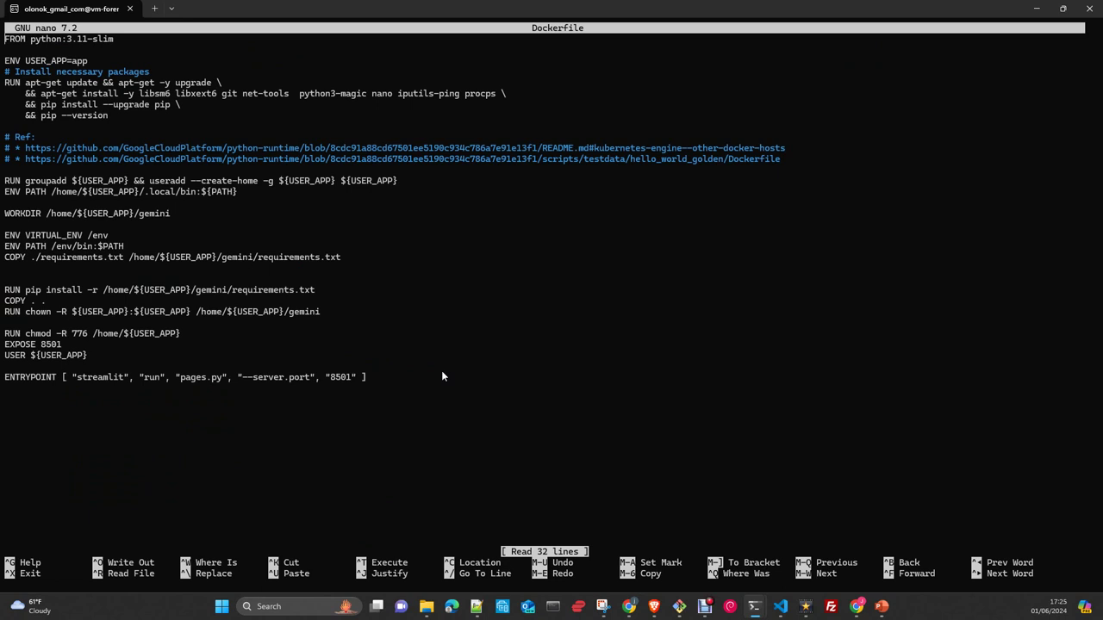
# - Save the test project's Dockerfile under the same name and exit nano
pyautogui.hotkey('ctrl', 'o')
pyautogui.press('Return')
pyautogui.hotkey('ctrl', 'x')
# - Move to repos/app/gemini-bot and open its Dockerfile in nano
pyautogui.write('cd ..')
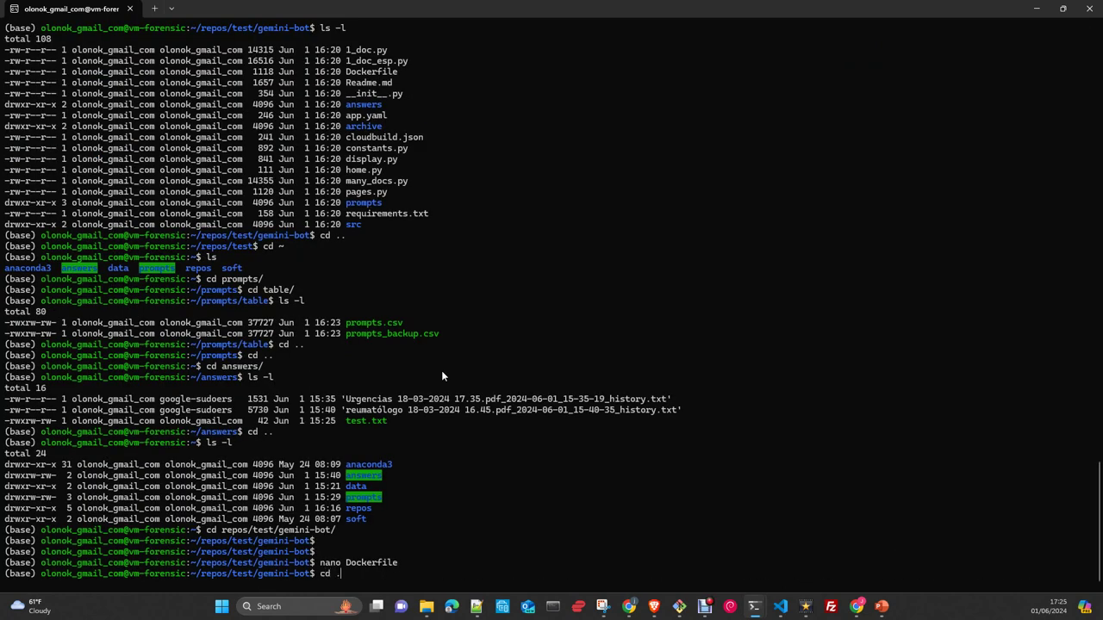
pyautogui.press('Return')
pyautogui.write('cd ..')
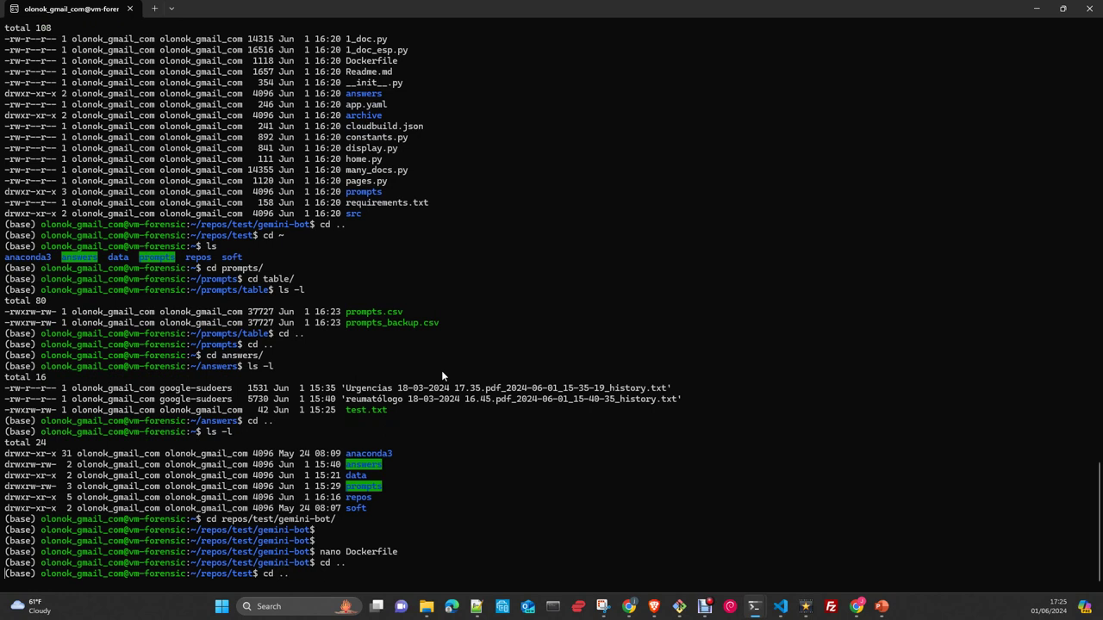
pyautogui.press('Return')
pyautogui.write('cd app/')
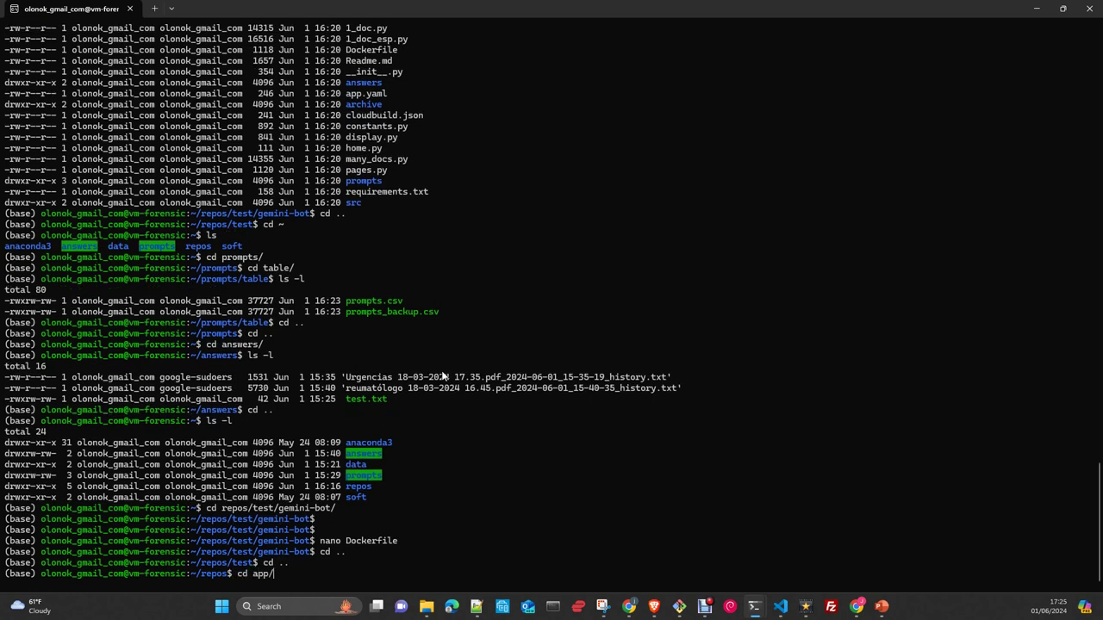
pyautogui.press('Return')
pyautogui.write('cd ')
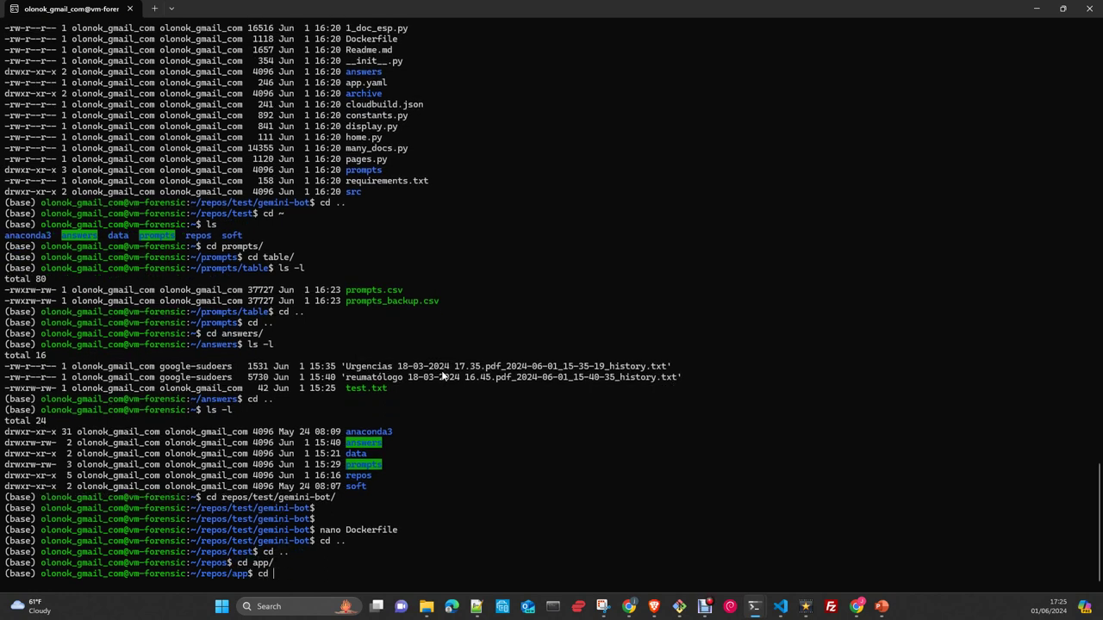
pyautogui.write('gemini-bot/')
pyautogui.press('Return')
pyautogui.write('nano Dockerfile')
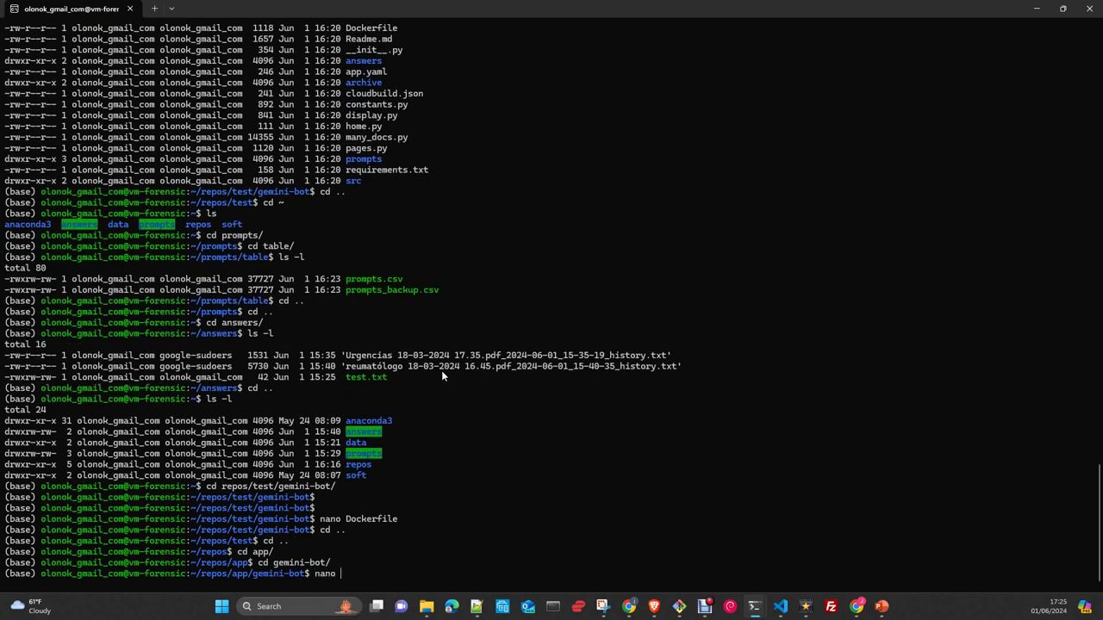
pyautogui.press('Return')
# - Review the FROM, ARG user_app and ENV USER_APP lines at the top of the Dockerfile
pyautogui.press('Down')
pyautogui.press('Down')
pyautogui.press('Down')
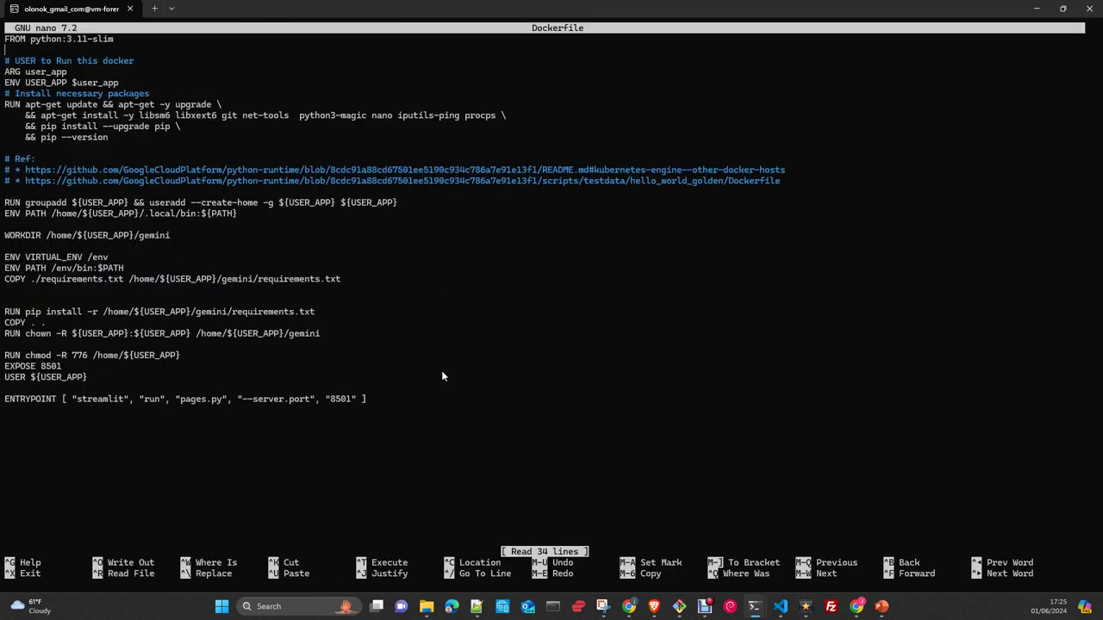
pyautogui.press('Right')
pyautogui.press('Right')
pyautogui.press('Right')
pyautogui.press('Right')
pyautogui.press('Right')
pyautogui.press('Right')
pyautogui.press('Right')
pyautogui.press('Right')
pyautogui.press('Right')
pyautogui.press('Down')
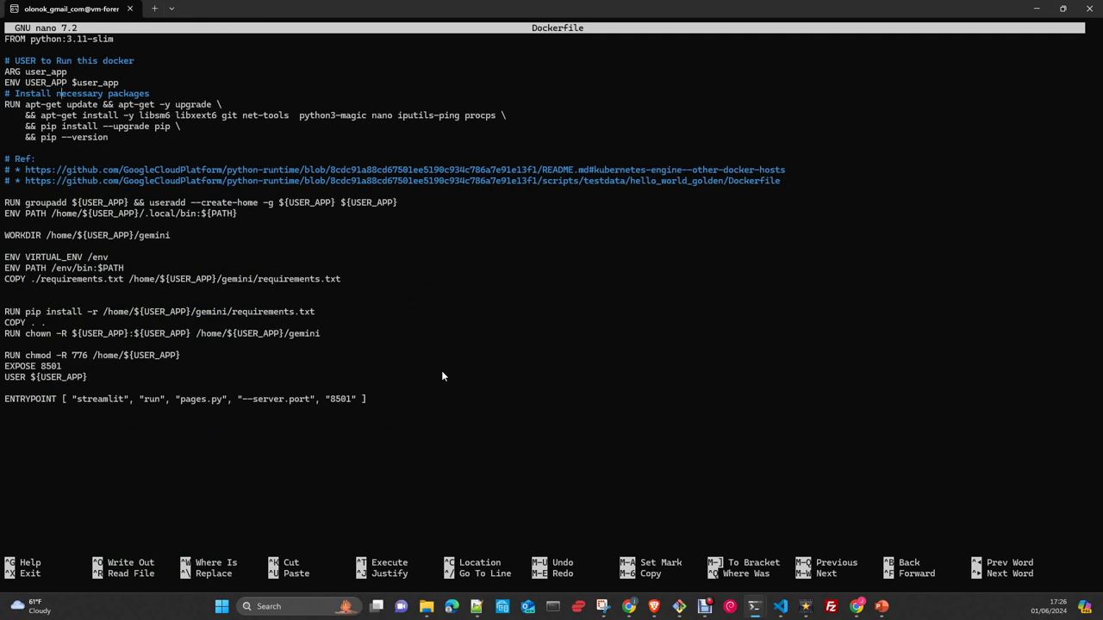
pyautogui.press('Right')
pyautogui.press('Right')
pyautogui.press('Right')
pyautogui.press('Right')
pyautogui.press('Right')
pyautogui.press('Left')
pyautogui.press('Left')
pyautogui.press('Left')
pyautogui.press('Left')
pyautogui.press('Left')
pyautogui.press('Left')
pyautogui.press('Left')
pyautogui.press('Left')
pyautogui.press('Left')
pyautogui.press('Left')
pyautogui.press('Left')
# - Check the RUN package-install lines, then mark the ENV VIRTUAL_ENV and ENV PATH lines
pyautogui.press('Right')
pyautogui.press('Right')
pyautogui.press('Right')
pyautogui.press('Right')
pyautogui.press('Left')
pyautogui.press('Up')
pyautogui.press('Down')
pyautogui.press('Down')
pyautogui.press('Down')
pyautogui.press('Up')
pyautogui.press('Up')
pyautogui.press('Up')
pyautogui.press('Up')
pyautogui.press('Up')
pyautogui.press('Up')
pyautogui.press('Down')
pyautogui.press('Down')
pyautogui.press('Down')
pyautogui.press('Down')
pyautogui.press('Down')
pyautogui.press('Down')
pyautogui.press('Down')
pyautogui.hotkey('ctrl', 'Right')
pyautogui.hotkey('ctrl', 'Right')
pyautogui.hotkey('ctrl', 'Right')
pyautogui.hotkey('ctrl', 'Right')
pyautogui.hotkey('ctrl', 'Right')
pyautogui.hotkey('ctrl', 'Right')
pyautogui.hotkey('ctrl', 'Right')
pyautogui.hotkey('ctrl', 'Right')
pyautogui.hotkey('ctrl', 'Right')
pyautogui.hotkey('ctrl', 'Right')
pyautogui.hotkey('ctrl', 'Right')
pyautogui.press('Right')
pyautogui.press('Right')
pyautogui.press('Right')
pyautogui.press('Right')
pyautogui.press('Right')
pyautogui.press('Right')
pyautogui.press('Right')
pyautogui.press('Right')
pyautogui.press('Right')
pyautogui.press('Left')
pyautogui.press('Left')
pyautogui.press('Left')
pyautogui.press('Left')
pyautogui.press('Right')
pyautogui.press('Right')
pyautogui.press('Right')
pyautogui.press('Right')
pyautogui.press('Right')
pyautogui.press('Right')
pyautogui.press('Right')
pyautogui.press('Right')
pyautogui.press('Right')
pyautogui.press('Right')
pyautogui.press('Right')
pyautogui.press('Right')
pyautogui.press('Right')
pyautogui.press('Right')
pyautogui.press('Right')
pyautogui.press('Right')
pyautogui.press('Right')
pyautogui.press('Right')
pyautogui.press('Right')
pyautogui.press('Down')
pyautogui.press('Down')
pyautogui.press('Down')
pyautogui.press('Down')
pyautogui.press('Down')
pyautogui.press('Down')
pyautogui.press('Down')
pyautogui.press('Down')
pyautogui.press('Up')
pyautogui.press('Right')
pyautogui.press('Right')
pyautogui.press('Right')
pyautogui.press('Right')
pyautogui.press('Right')
pyautogui.press('Right')
pyautogui.press('Right')
pyautogui.press('Right')
pyautogui.press('Right')
pyautogui.press('Right')
pyautogui.press('Right')
pyautogui.press('Right')
pyautogui.press('Right')
pyautogui.press('Right')
pyautogui.press('Right')
pyautogui.press('Right')
pyautogui.press('Right')
pyautogui.press('Right')
pyautogui.press('Right')
pyautogui.press('Right')
pyautogui.press('Right')
pyautogui.press('Right')
pyautogui.press('Right')
pyautogui.press('Right')
pyautogui.press('Right')
pyautogui.press('Right')
pyautogui.press('Right')
pyautogui.press('Right')
pyautogui.press('Right')
pyautogui.press('Right')
pyautogui.press('Right')
pyautogui.press('Right')
pyautogui.press('Right')
pyautogui.press('Right')
pyautogui.press('Right')
pyautogui.press('Right')
pyautogui.press('Right')
pyautogui.press('Right')
pyautogui.press('Right')
pyautogui.press('Right')
pyautogui.press('Down')
pyautogui.press('Left')
pyautogui.press('Left')
pyautogui.press('Left')
pyautogui.press('Left')
pyautogui.press('Left')
pyautogui.press('Left')
pyautogui.press('Left')
pyautogui.press('Left')
pyautogui.press('Left')
pyautogui.press('Left')
pyautogui.press('Left')
pyautogui.press('Left')
pyautogui.press('Left')
pyautogui.press('Left')
pyautogui.press('Left')
pyautogui.press('Left')
pyautogui.press('Left')
pyautogui.press('Left')
pyautogui.press('Left')
pyautogui.press('Left')
pyautogui.press('Left')
pyautogui.press('Left')
pyautogui.press('Left')
pyautogui.press('Left')
pyautogui.press('Left')
pyautogui.press('Left')
pyautogui.press('Left')
pyautogui.press('Left')
pyautogui.press('Left')
pyautogui.press('Left')
pyautogui.press('Left')
pyautogui.press('Left')
pyautogui.press('Left')
pyautogui.press('Left')
pyautogui.press('Left')
pyautogui.press('Left')
pyautogui.press('Left')
pyautogui.press('Right')
pyautogui.press('Right')
pyautogui.press('Right')
pyautogui.press('Right')
pyautogui.press('Right')
pyautogui.press('Right')
pyautogui.press('Right')
pyautogui.press('Right')
pyautogui.press('Right')
pyautogui.press('Down')
pyautogui.press('Down')
pyautogui.press('Left')
pyautogui.press('Left')
pyautogui.press('Left')
pyautogui.press('Left')
pyautogui.press('Right')
pyautogui.press('Right')
pyautogui.press('Right')
pyautogui.press('Right')
pyautogui.press('Right')
pyautogui.press('Right')
pyautogui.press('Right')
pyautogui.press('Right')
pyautogui.press('Down')
pyautogui.press('Down')
pyautogui.press('Left')
pyautogui.press('Left')
pyautogui.press('Left')
pyautogui.press('Left')
pyautogui.press('Left')
pyautogui.press('Left')
pyautogui.press('Left')
pyautogui.press('Left')
pyautogui.press('Left')
pyautogui.press('Left')
pyautogui.press('Left')
pyautogui.press('Left')
pyautogui.press('Left')
pyautogui.press('Left')
pyautogui.press('Left')
pyautogui.press('Left')
pyautogui.press('Left')
pyautogui.press('Left')
pyautogui.press('Left')
pyautogui.press('Left')
pyautogui.hotkey('shift', 'Down')
pyautogui.hotkey('shift', 'Down')
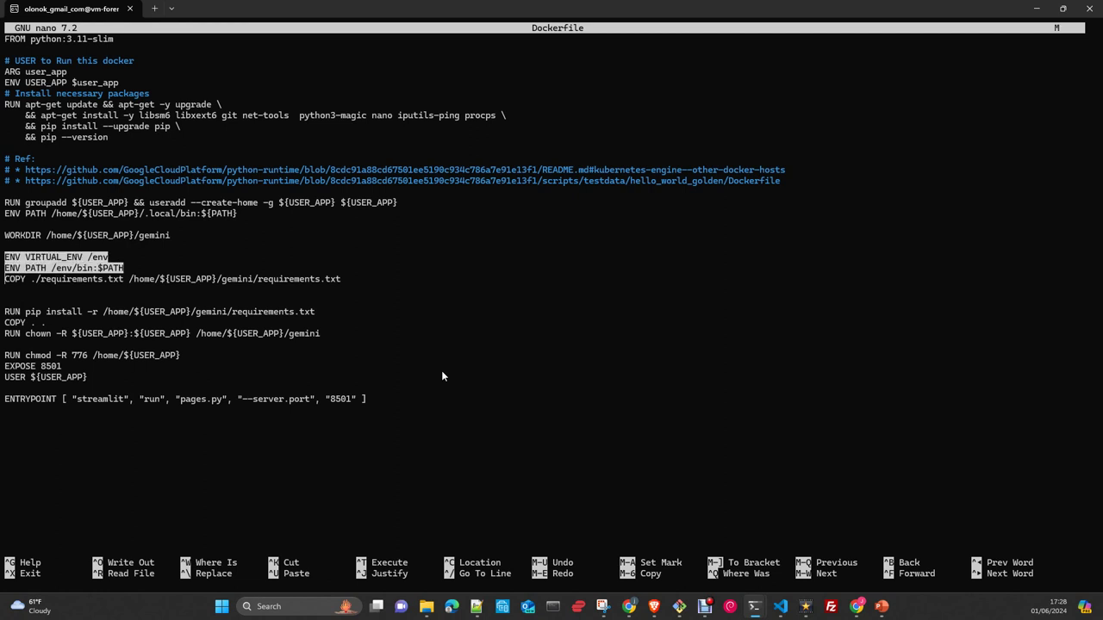
# - Restore the lost C and cut the ENV VIRTUAL_ENV and ENV PATH lines
pyautogui.press('Delete')
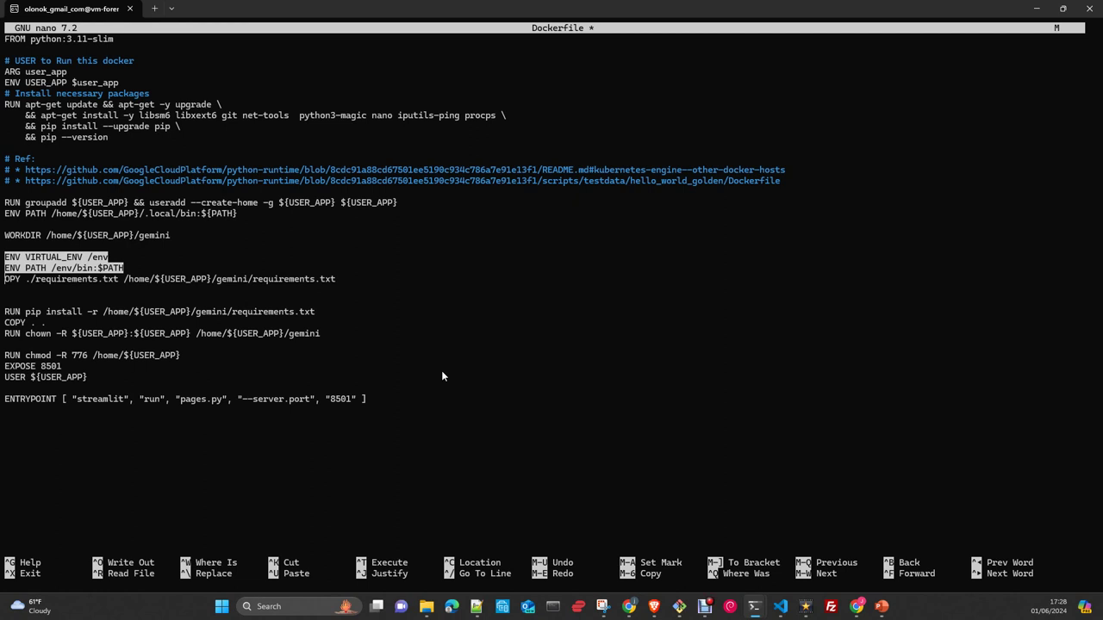
pyautogui.write('C')
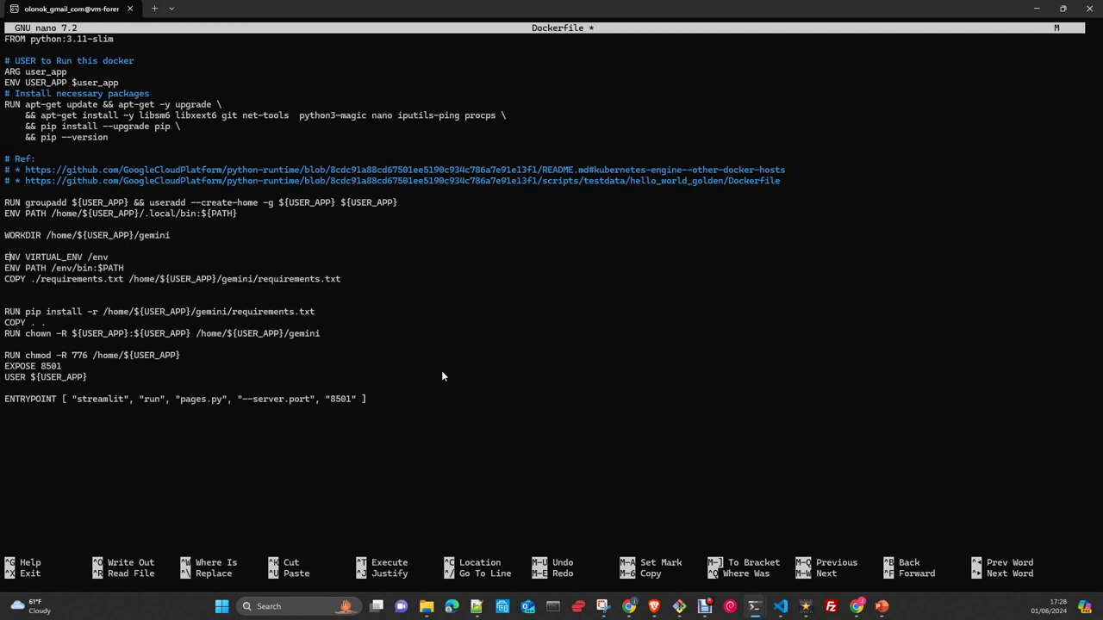
pyautogui.press('Up')
pyautogui.press('Up')
pyautogui.hotkey('ctrl', 'k')
pyautogui.hotkey('ctrl', 'k')
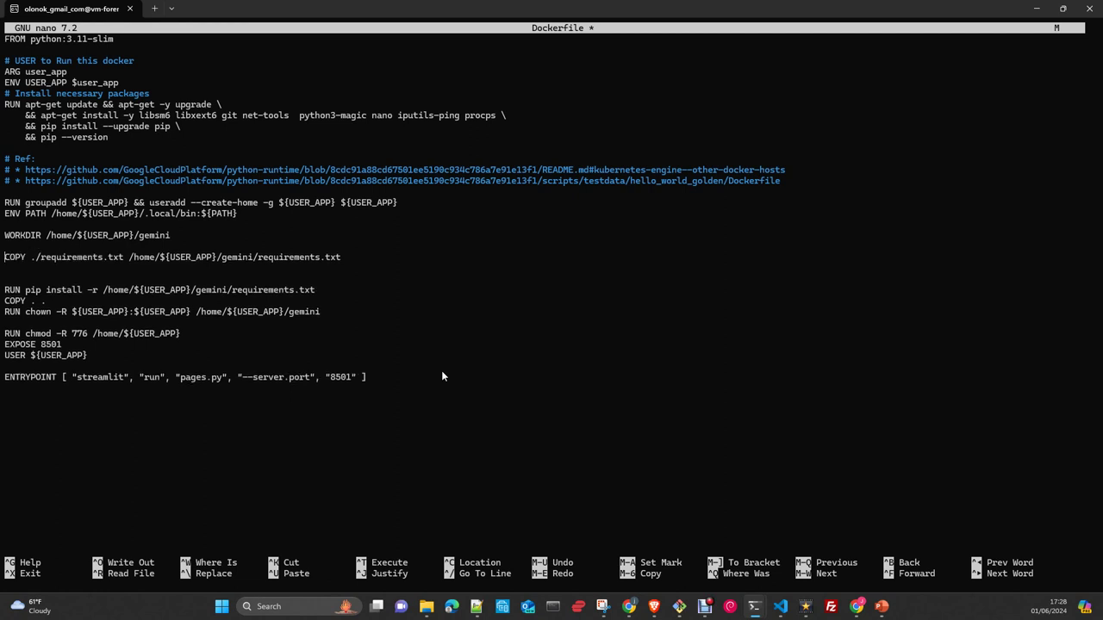
# - Group RUN chown with RUN chmod and add a blank line before EXPOSE 8501
pyautogui.press('Right')
pyautogui.press('Right')
pyautogui.press('Right')
pyautogui.press('Right')
pyautogui.press('Right')
pyautogui.press('Right')
pyautogui.press('Right')
pyautogui.press('Right')
pyautogui.press('Right')
pyautogui.press('Right')
pyautogui.press('Right')
pyautogui.press('Right')
pyautogui.press('Right')
pyautogui.press('Right')
pyautogui.press('Right')
pyautogui.press('Right')
pyautogui.press('Right')
pyautogui.press('Right')
pyautogui.press('Right')
pyautogui.press('Right')
pyautogui.press('Right')
pyautogui.press('Right')
pyautogui.press('Right')
pyautogui.press('Right')
pyautogui.press('Right')
pyautogui.press('Right')
pyautogui.press('Right')
pyautogui.press('Right')
pyautogui.press('Right')
pyautogui.press('Right')
pyautogui.press('Right')
pyautogui.press('Right')
pyautogui.press('Right')
pyautogui.press('Right')
pyautogui.press('Right')
pyautogui.press('Right')
pyautogui.press('Right')
pyautogui.press('Down')
pyautogui.press('Down')
pyautogui.press('Down')
pyautogui.press('Down')
pyautogui.press('Left')
pyautogui.press('Left')
pyautogui.press('Left')
pyautogui.press('Left')
pyautogui.press('Left')
pyautogui.press('Left')
pyautogui.press('Right')
pyautogui.press('Right')
pyautogui.press('Right')
pyautogui.press('Right')
pyautogui.press('Right')
pyautogui.press('Right')
pyautogui.press('Down')
pyautogui.press('Left')
pyautogui.press('Left')
pyautogui.press('Left')
pyautogui.press('Left')
pyautogui.press('Left')
pyautogui.press('Left')
pyautogui.press('Left')
pyautogui.press('Left')
pyautogui.press('Return')
pyautogui.press('Down')
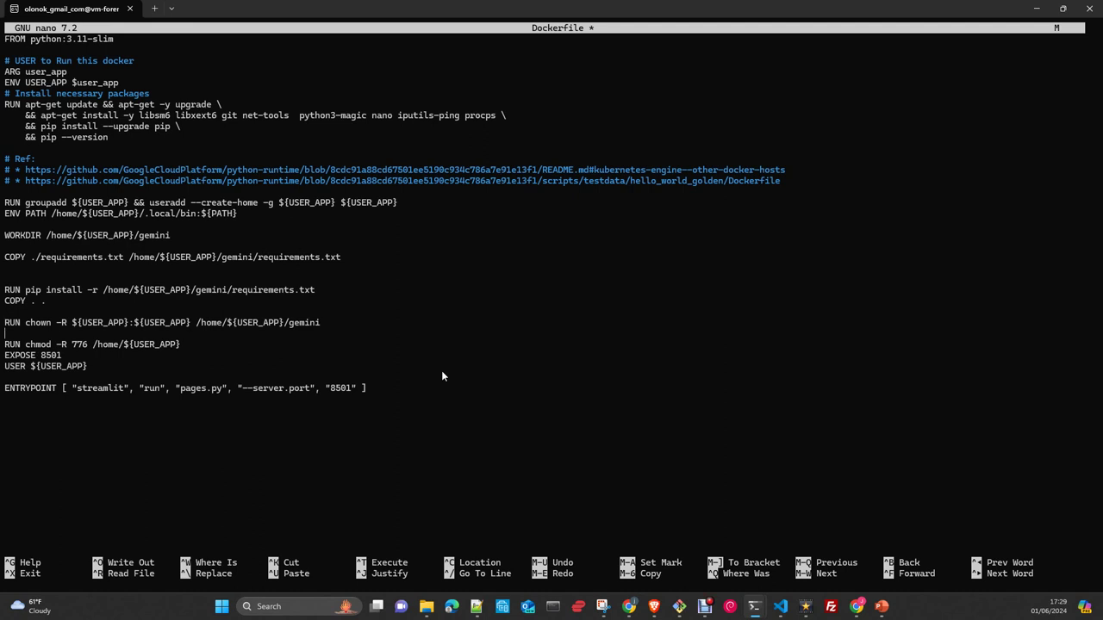
pyautogui.press('Delete')
pyautogui.press('Down')
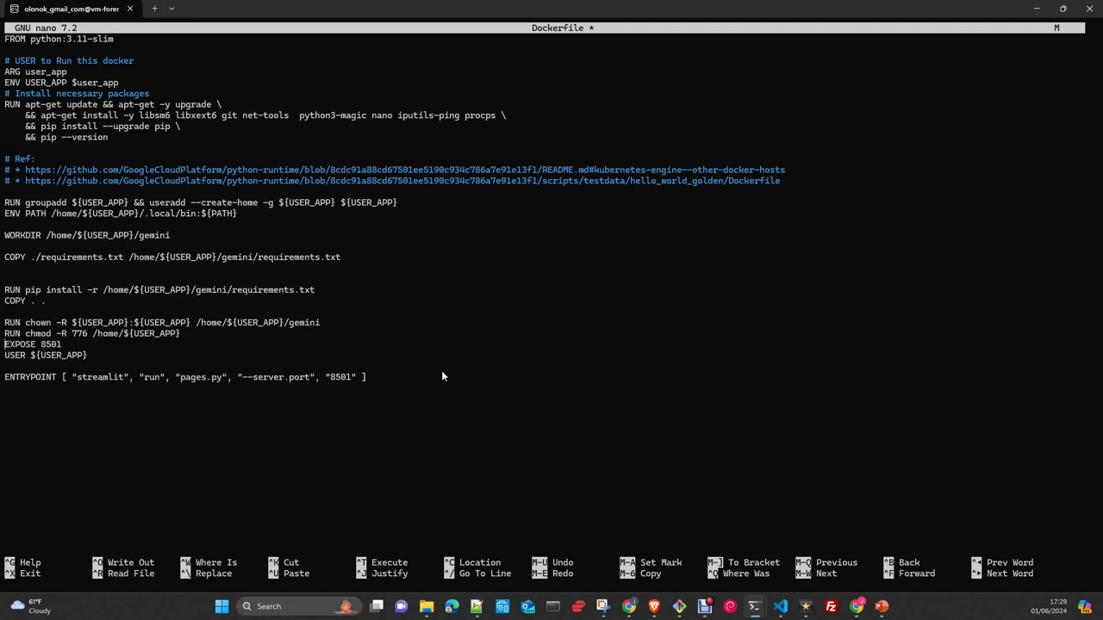
pyautogui.press('Return')
pyautogui.press('Up')
pyautogui.press('Up')
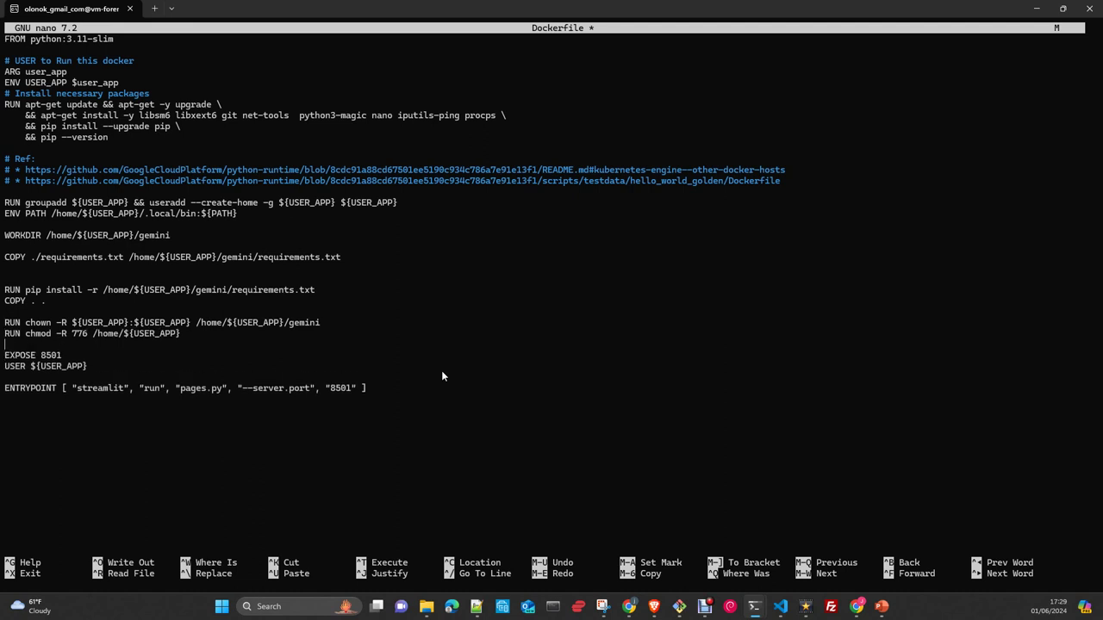
pyautogui.press('Right')
# - Review the EXPOSE, USER and ENTRYPOINT lines and begin saving the Dockerfile
pyautogui.press('Right')
pyautogui.press('Right')
pyautogui.press('Right')
pyautogui.press('Right')
pyautogui.press('Right')
pyautogui.press('Right')
pyautogui.press('Right')
pyautogui.press('Right')
pyautogui.press('Right')
pyautogui.press('Right')
pyautogui.press('Down')
pyautogui.press('Down')
pyautogui.press('Down')
pyautogui.press('Down')
pyautogui.press('Down')
pyautogui.press('Right')
pyautogui.press('Right')
pyautogui.press('Right')
pyautogui.press('Right')
pyautogui.press('Right')
pyautogui.press('Right')
pyautogui.press('Right')
pyautogui.press('Right')
pyautogui.press('Right')
pyautogui.press('Right')
pyautogui.press('Right')
pyautogui.press('Right')
pyautogui.press('Right')
pyautogui.press('Right')
pyautogui.press('Right')
pyautogui.press('Right')
pyautogui.press('Right')
pyautogui.press('Right')
pyautogui.press('Right')
pyautogui.press('Right')
pyautogui.press('Right')
pyautogui.press('Right')
pyautogui.press('Right')
pyautogui.press('Right')
pyautogui.press('Left')
pyautogui.press('Left')
pyautogui.press('Left')
pyautogui.press('Left')
pyautogui.press('Left')
pyautogui.press('Left')
pyautogui.press('Left')
pyautogui.press('Left')
pyautogui.press('Left')
pyautogui.press('Left')
pyautogui.press('Left')
pyautogui.press('Left')
pyautogui.press('Left')
pyautogui.press('Left')
pyautogui.press('Left')
pyautogui.press('Left')
pyautogui.press('Left')
pyautogui.press('Left')
pyautogui.press('Left')
pyautogui.press('Left')
pyautogui.press('Left')
pyautogui.press('Left')
pyautogui.press('Left')
pyautogui.press('Left')
pyautogui.press('Left')
pyautogui.press('Up')
pyautogui.press('Up')
pyautogui.press('Left')
pyautogui.press('Left')
pyautogui.press('Left')
pyautogui.press('Left')
pyautogui.press('Right')
pyautogui.press('Right')
pyautogui.press('Right')
pyautogui.press('Right')
pyautogui.press('Right')
pyautogui.press('Right')
pyautogui.press('Right')
pyautogui.press('Right')
pyautogui.press('Down')
pyautogui.press('Down')
pyautogui.press('Right')
pyautogui.press('Right')
pyautogui.press('Right')
pyautogui.press('Right')
pyautogui.press('Right')
pyautogui.press('Right')
pyautogui.press('Right')
pyautogui.press('Right')
pyautogui.press('Right')
pyautogui.press('Right')
pyautogui.press('Right')
pyautogui.press('Right')
pyautogui.press('Right')
pyautogui.press('Right')
pyautogui.press('Right')
pyautogui.press('Right')
pyautogui.press('Right')
pyautogui.press('Right')
pyautogui.press('Right')
pyautogui.press('Right')
pyautogui.press('Right')
pyautogui.press('Right')
pyautogui.press('Right')
pyautogui.press('Right')
pyautogui.press('Right')
pyautogui.press('Right')
pyautogui.press('Right')
pyautogui.press('Right')
pyautogui.press('Right')
pyautogui.press('Right')
pyautogui.press('Right')
pyautogui.press('Right')
pyautogui.press('Right')
pyautogui.press('Right')
pyautogui.press('Right')
pyautogui.press('Right')
pyautogui.press('Right')
pyautogui.press('Right')
pyautogui.press('Right')
pyautogui.press('Right')
pyautogui.press('Right')
pyautogui.press('Right')
pyautogui.press('Right')
pyautogui.press('Right')
pyautogui.press('Right')
pyautogui.press('Right')
pyautogui.press('Right')
pyautogui.press('Right')
pyautogui.press('Right')
pyautogui.press('Right')
pyautogui.press('Right')
pyautogui.press('Right')
pyautogui.press('Right')
pyautogui.press('Right')
pyautogui.press('Right')
pyautogui.hotkey('ctrl', 'o')
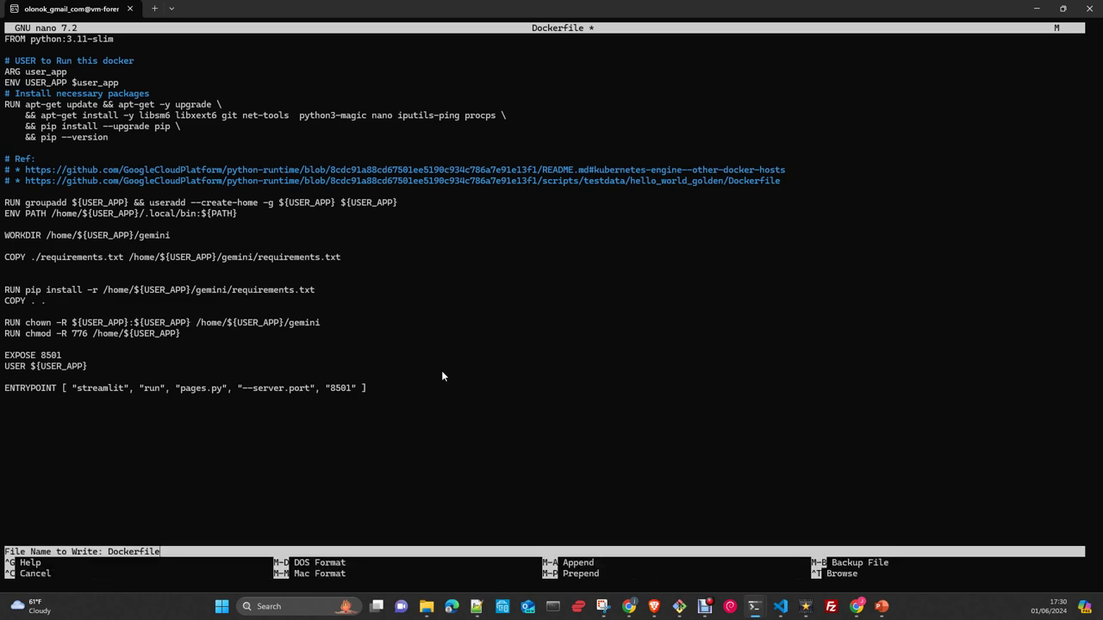
# - Write the Dockerfile, exit nano, and paste the sudo docker build command at the prompt
pyautogui.press('Return')
pyautogui.hotkey('ctrl', 'x')
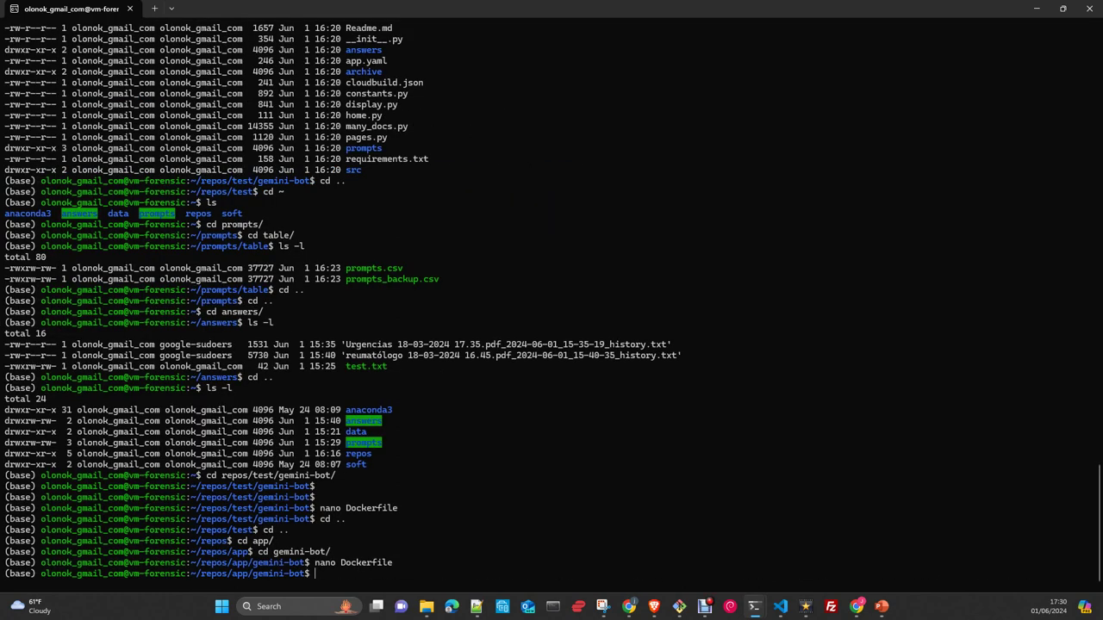
pyautogui.click(476, 606)
pyautogui.rightClick(431, 575)
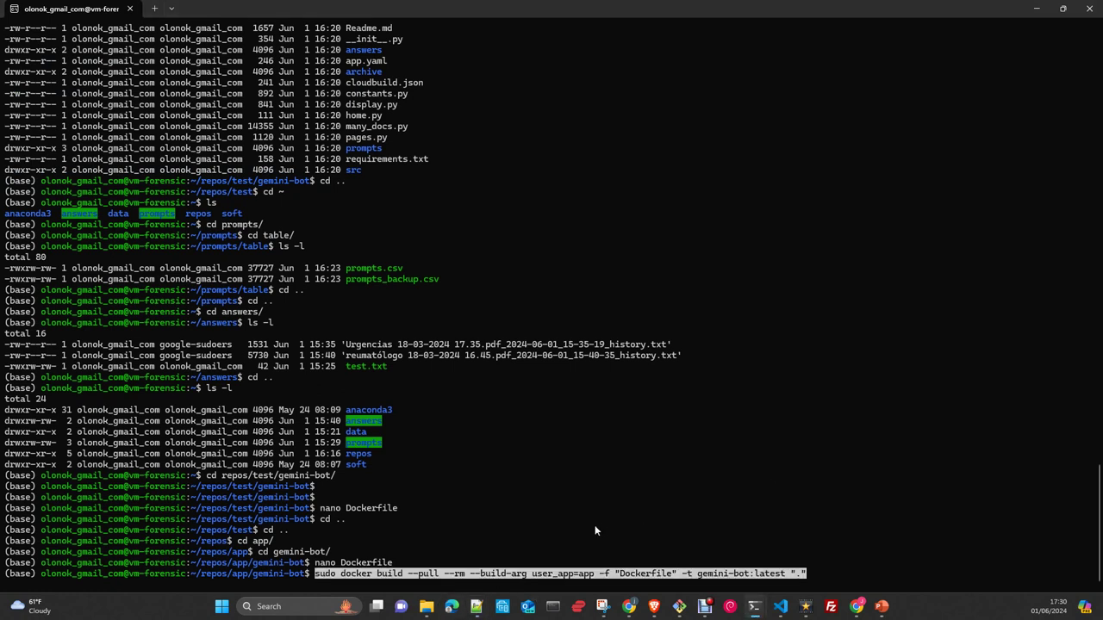
# - Add '.' as the build context and run the gemini-bot:latest build
pyautogui.press('Left')
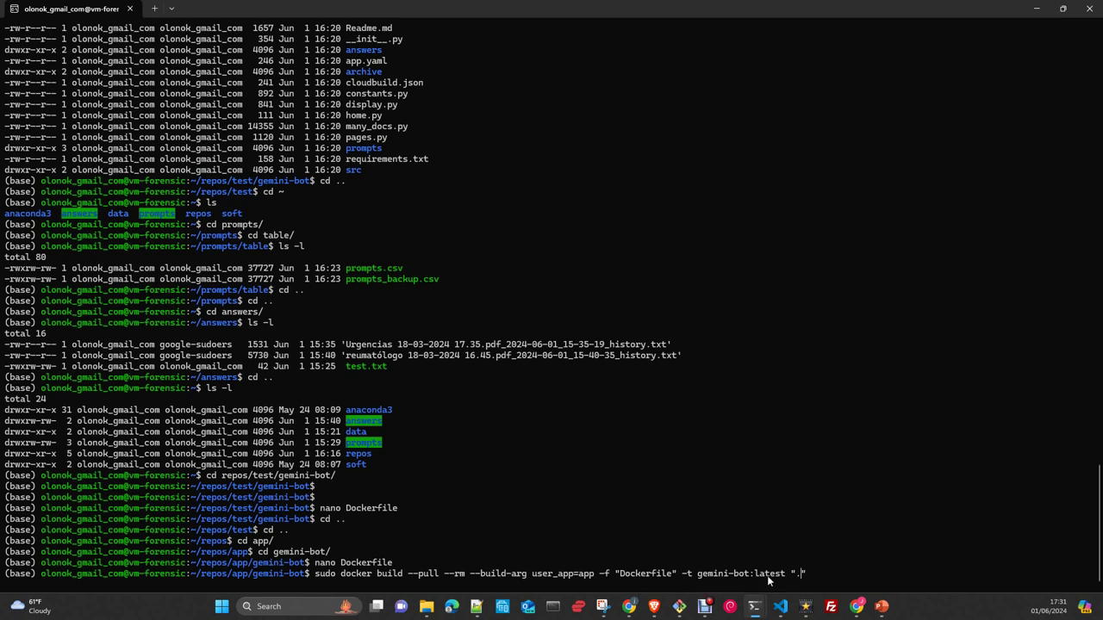
pyautogui.write('.')
pyautogui.moveTo(825, 574); pyautogui.dragTo(321, 575)
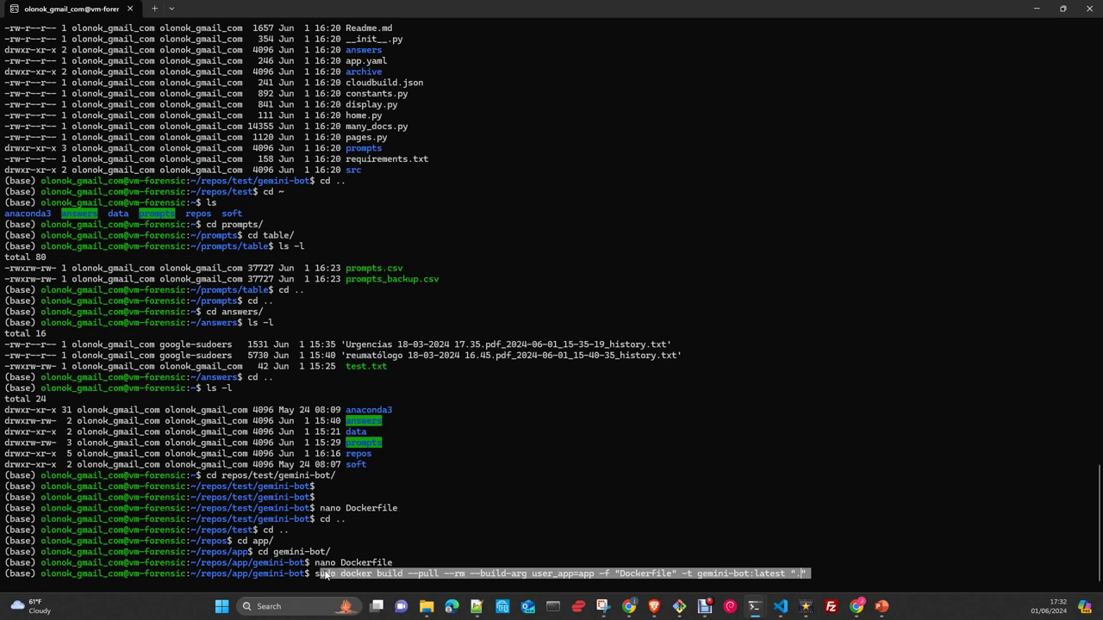
pyautogui.rightClick(893, 575)
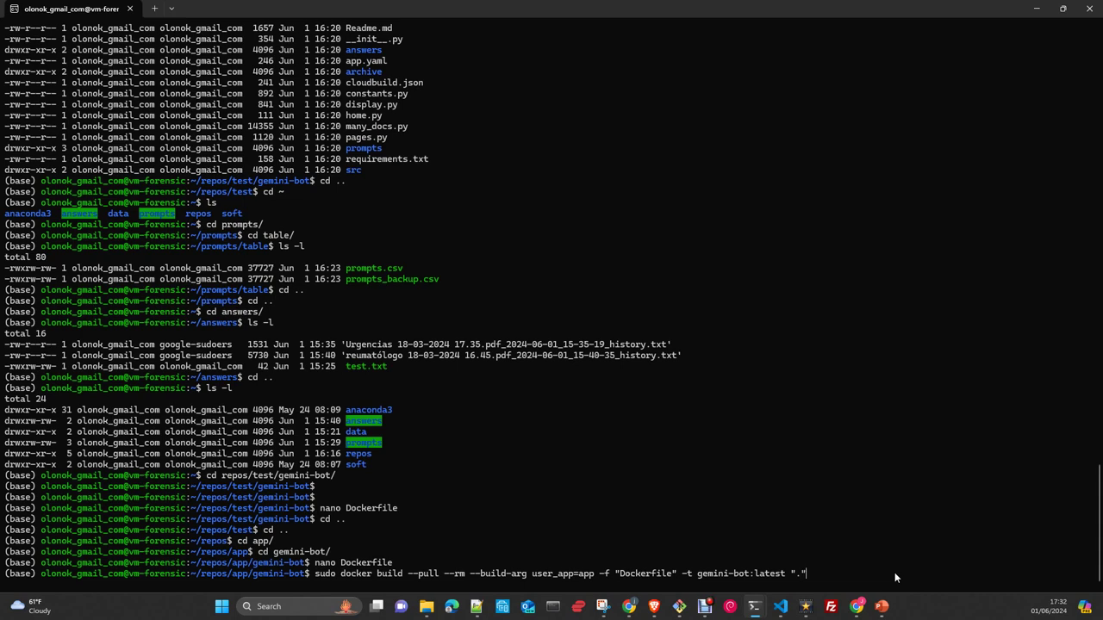
pyautogui.press('Return')
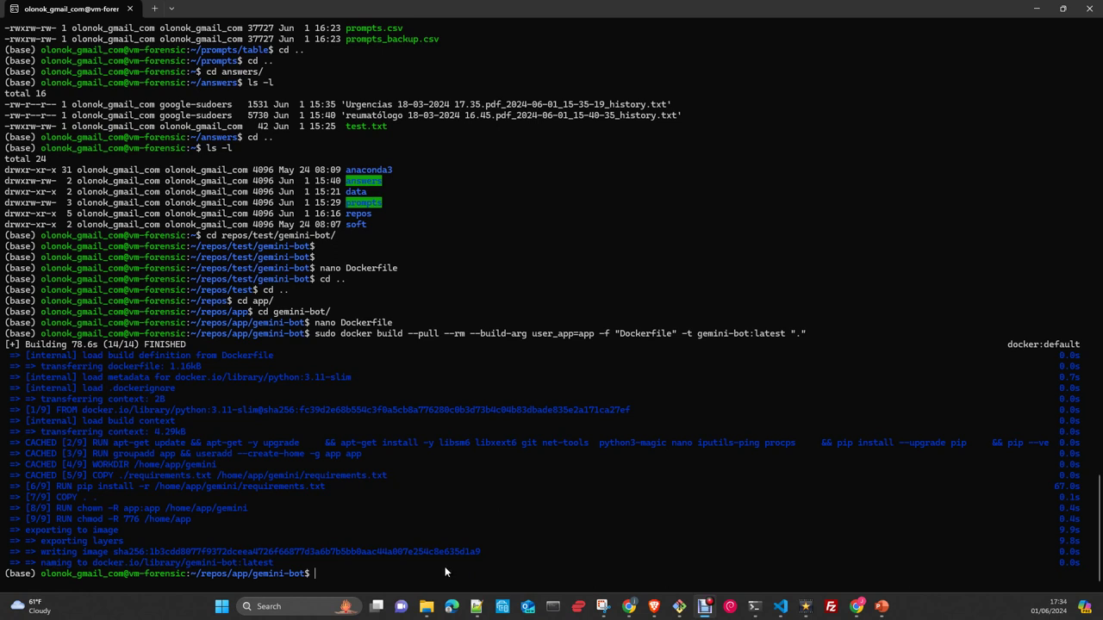
# - Run sudo docker images to confirm the 1.32GB gemini-bot:latest image, then type sudo docker ps
pyautogui.write('docker images')
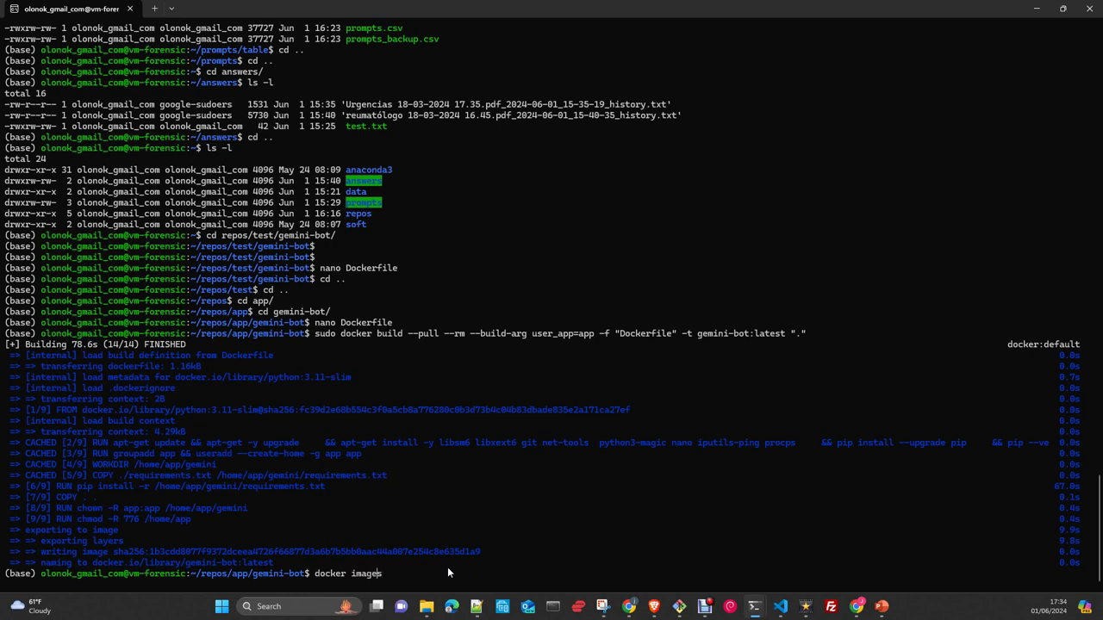
pyautogui.press('Home')
pyautogui.write('sudo')
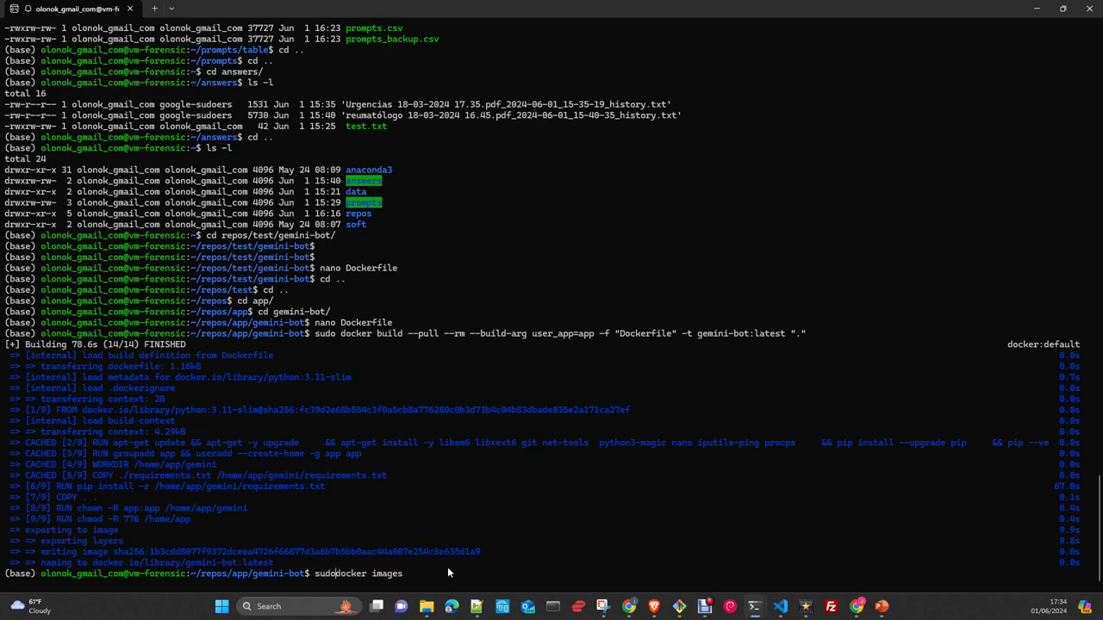
pyautogui.press('Return')
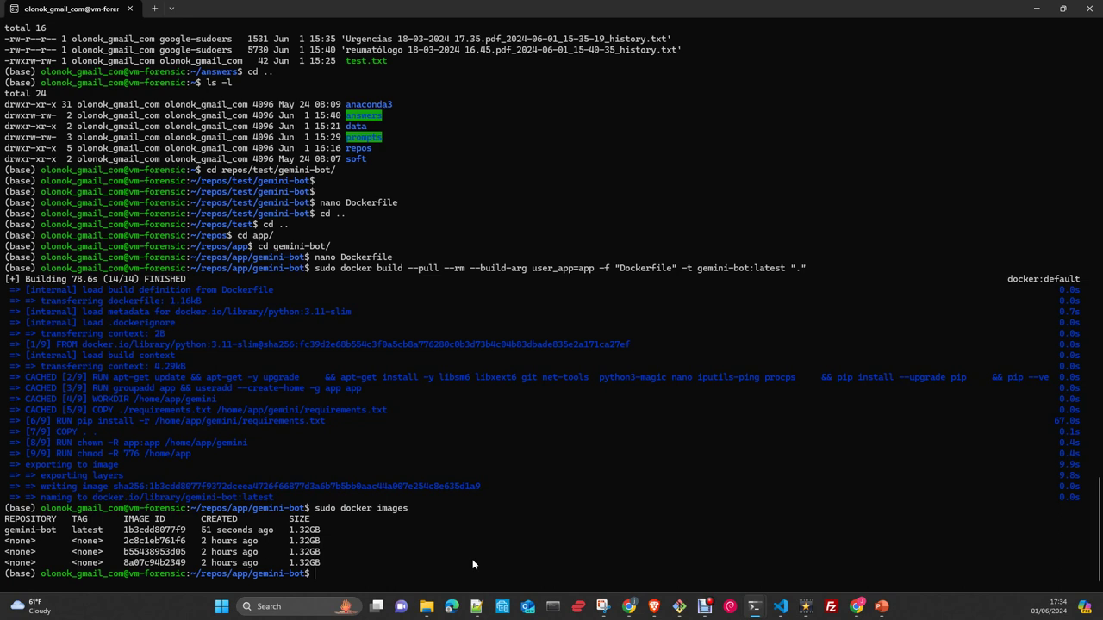
pyautogui.write('sudo docker ps')
# - List running containers and stop the old gemini-bot container by its ID
pyautogui.press('Return')
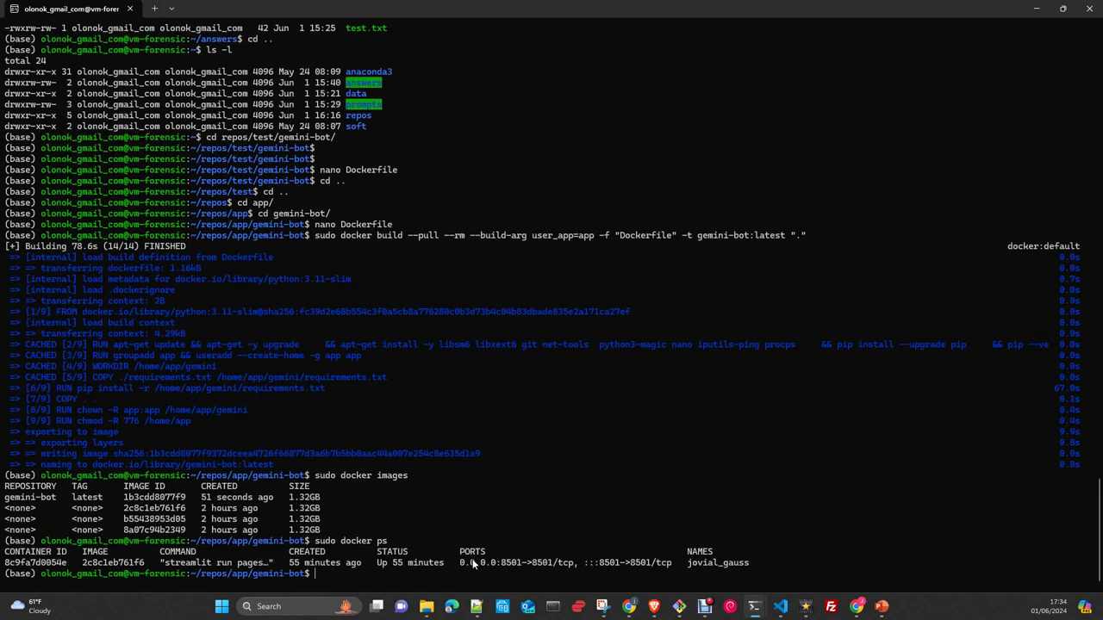
pyautogui.write('sudo do')
pyautogui.write('cker run')
pyautogui.press('BackSpace')
pyautogui.press('BackSpace')
pyautogui.press('BackSpace')
pyautogui.press('BackSpace')
pyautogui.write('stop')
pyautogui.doubleClick(47, 562)
pyautogui.rightClick(441, 579)
pyautogui.rightClick(441, 579)
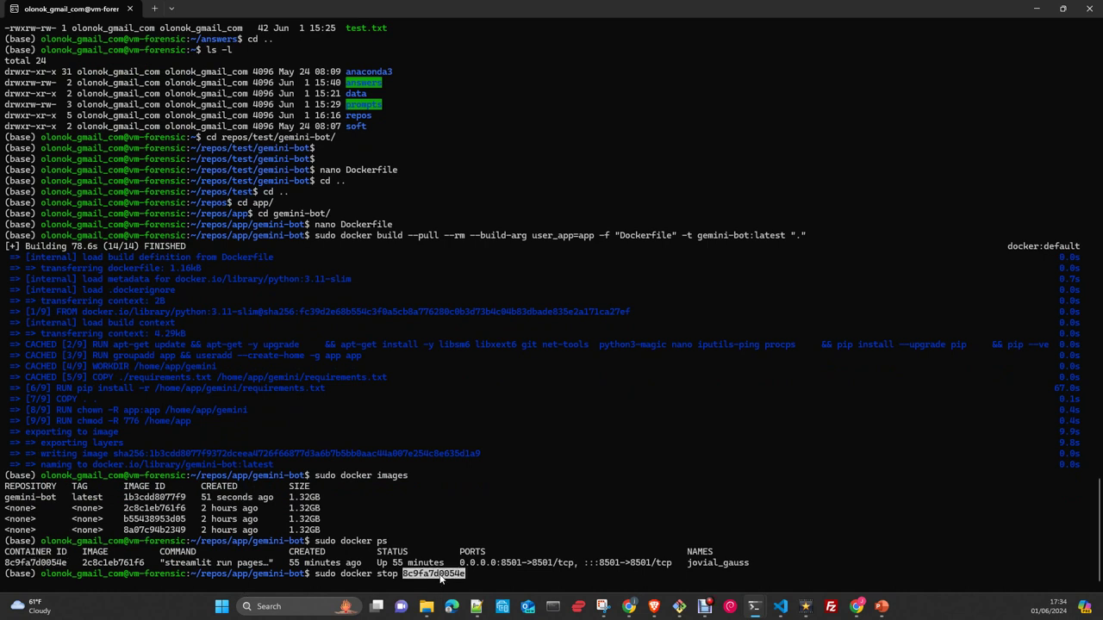
pyautogui.press('Return')
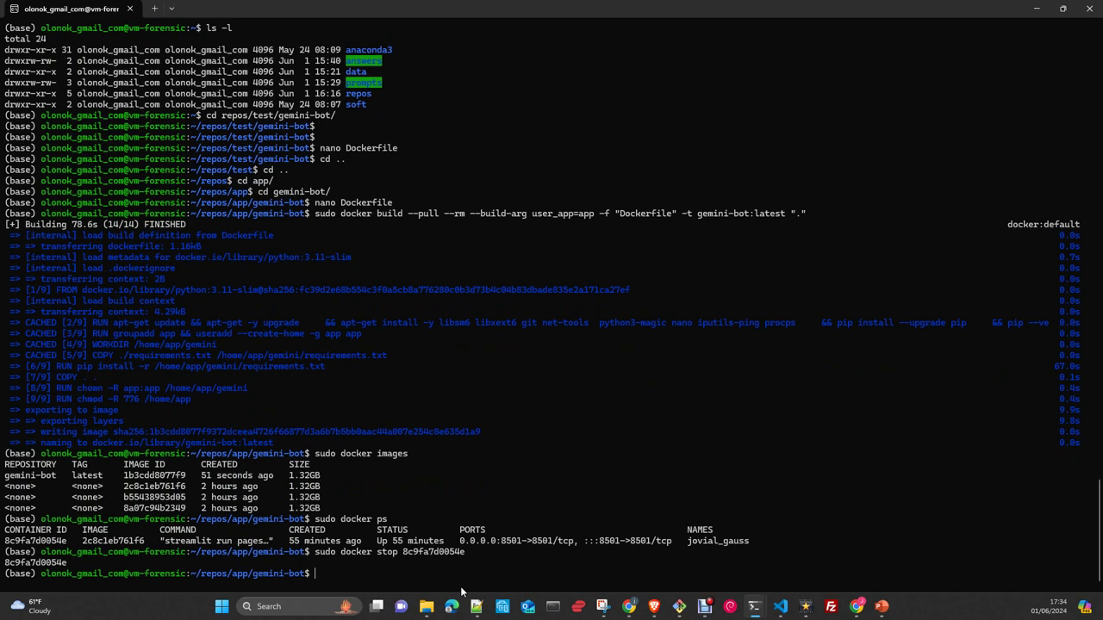
# - Rerun sudo docker ps to confirm nothing is running, then paste the docker run command
pyautogui.press('Return')
pyautogui.press('Return')
pyautogui.press('Up')
pyautogui.press('Up')
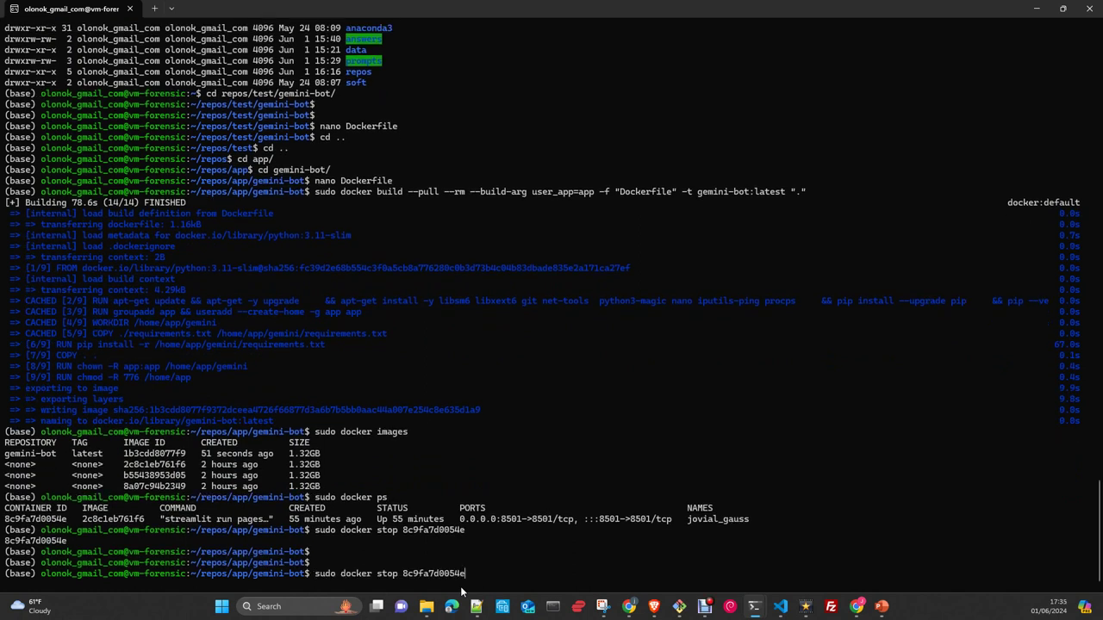
pyautogui.press('Return')
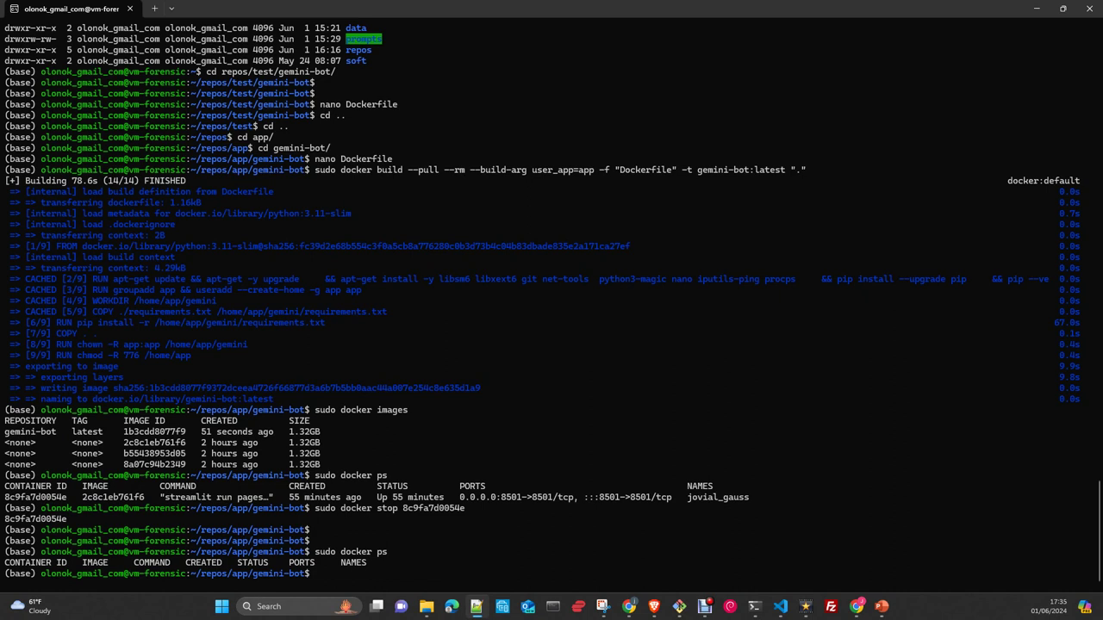
pyautogui.rightClick(394, 571)
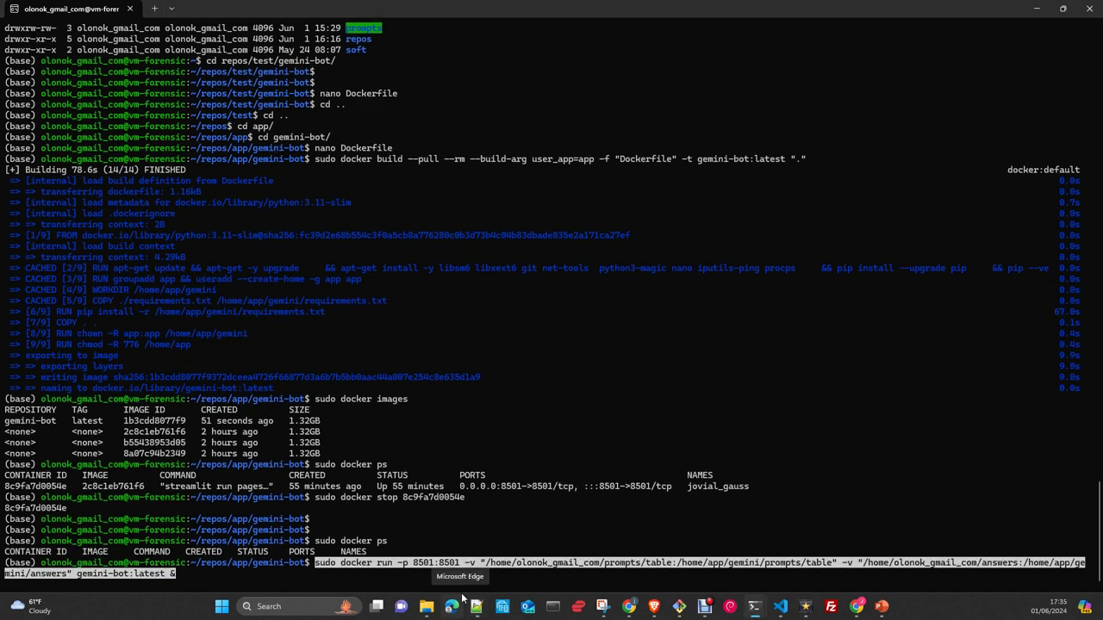
# - Launch gemini-bot:latest in the background on port 8501 with the prompts table and answers volumes
pyautogui.press('End')
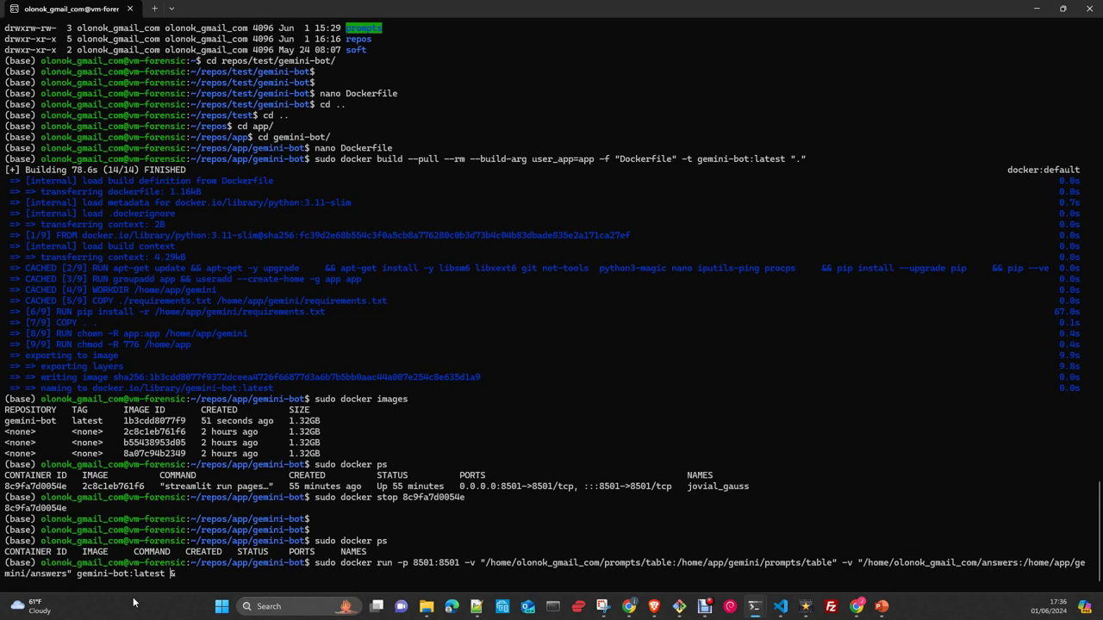
pyautogui.press('Return')
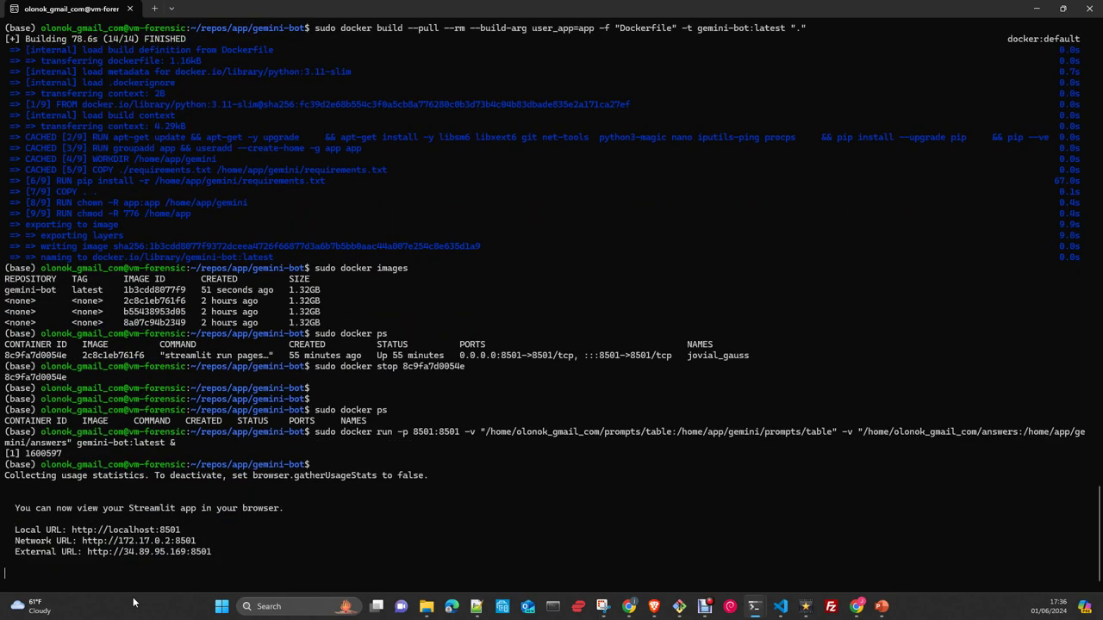
pyautogui.press('Return')
pyautogui.press('Return')
pyautogui.press('Return')
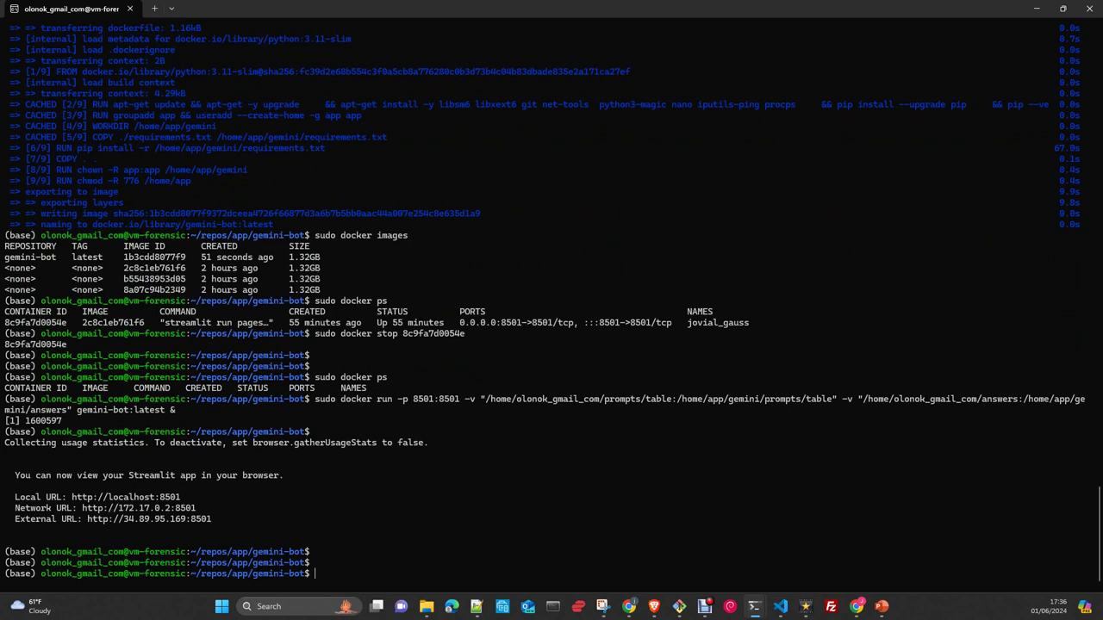
# - Open the app's external URL, go to 1 Doc+prompt and upload the 8-page reumatólogo 18-03-2024 16.45.pdf
pyautogui.keyDown('ctrl'); pyautogui.click(166, 525); pyautogui.keyUp('ctrl')
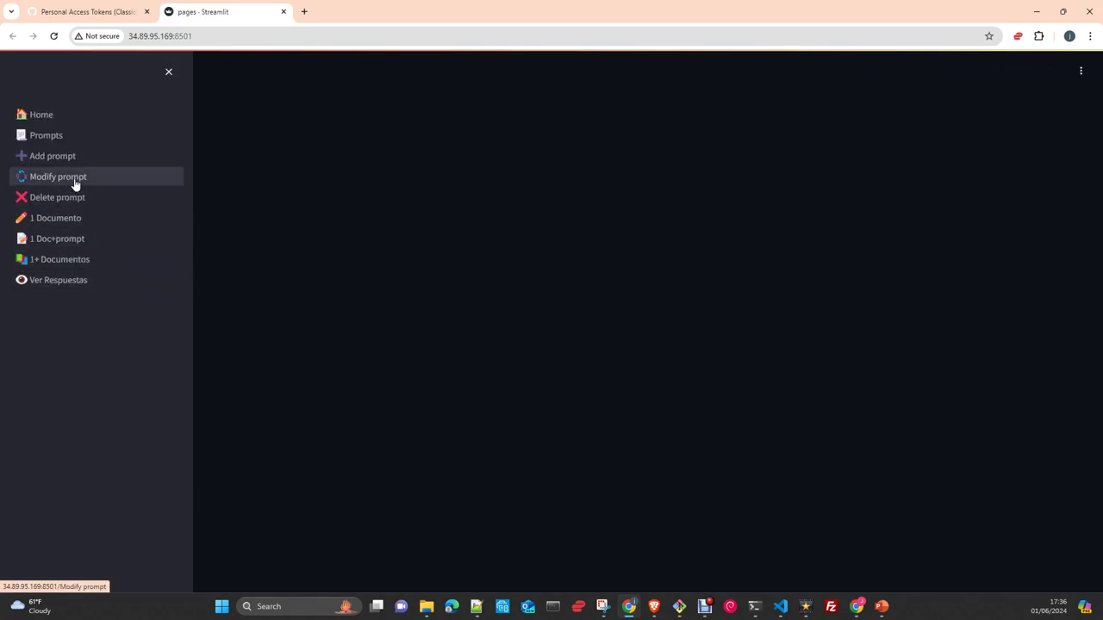
pyautogui.click(74, 240)
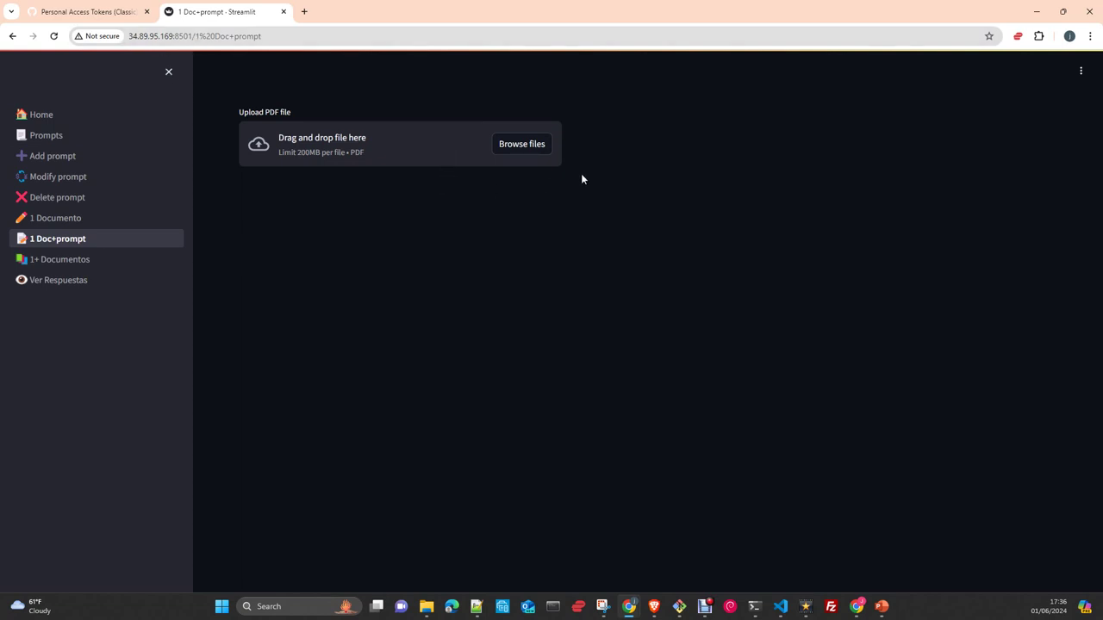
pyautogui.click(521, 147)
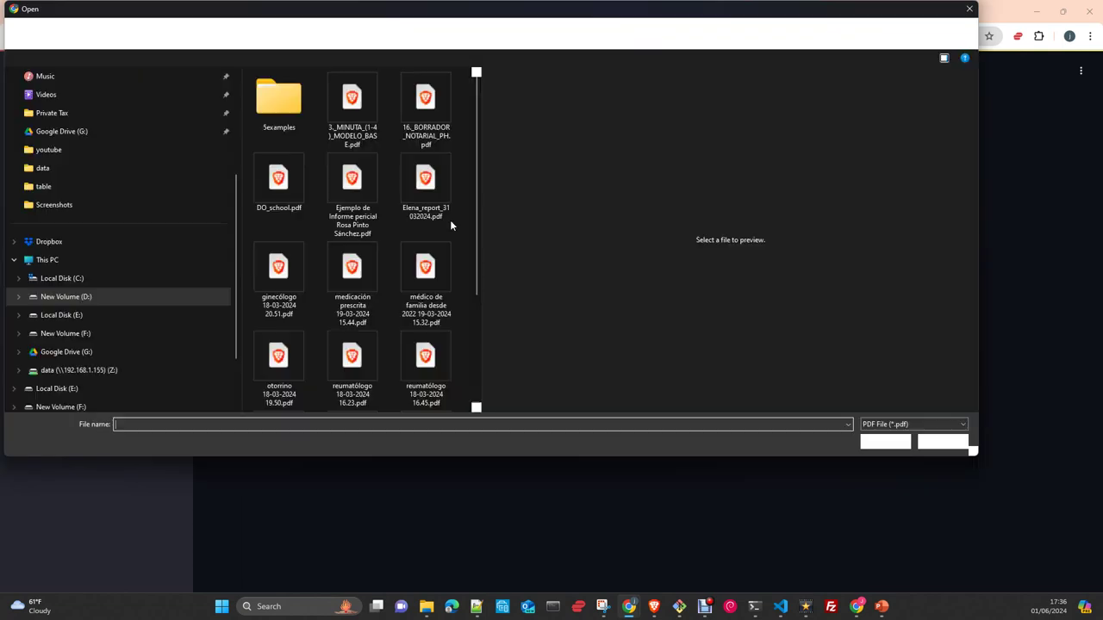
pyautogui.click(445, 336)
pyautogui.click(876, 440)
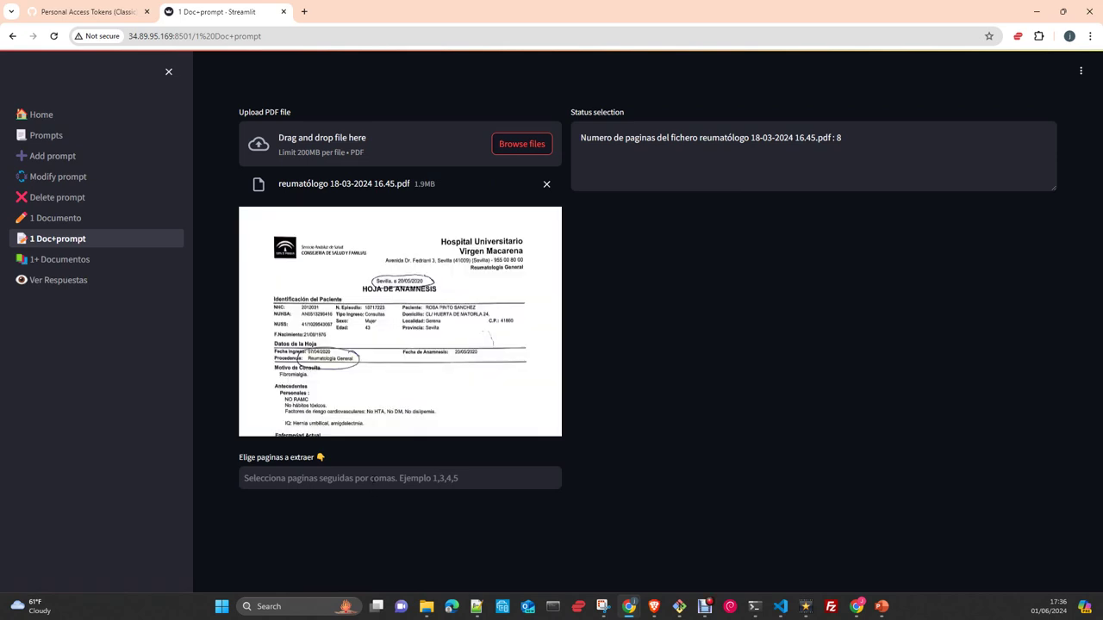
# - Set pages to 'all', choose the 'informe consulta evolución 2' prompt, and send the PDF to Gemini
pyautogui.click(368, 478)
pyautogui.click(340, 371)
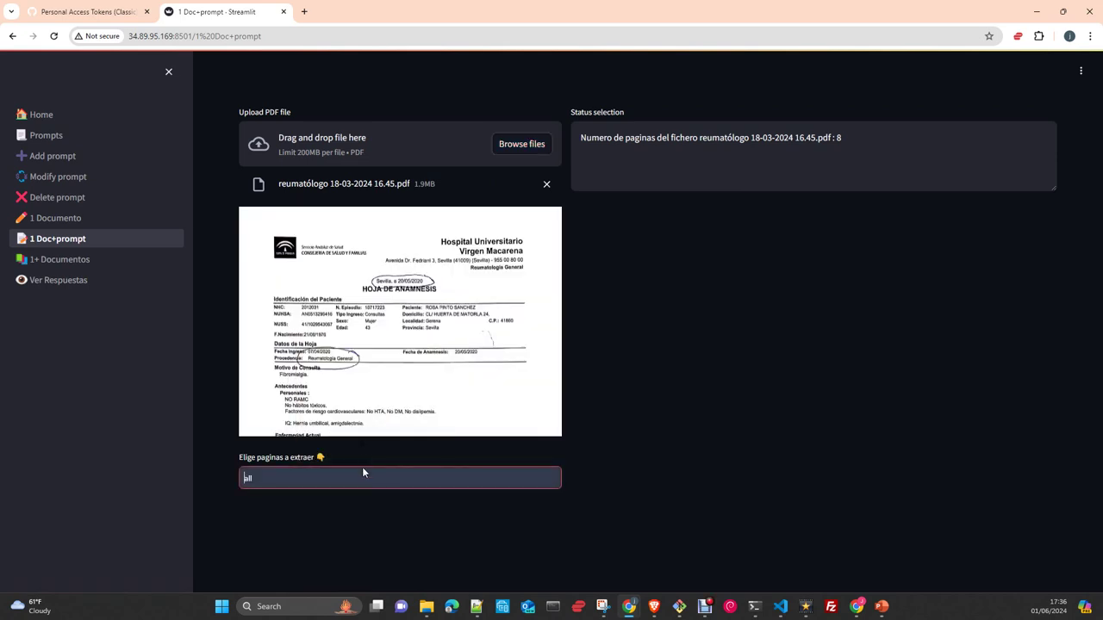
pyautogui.press('Return')
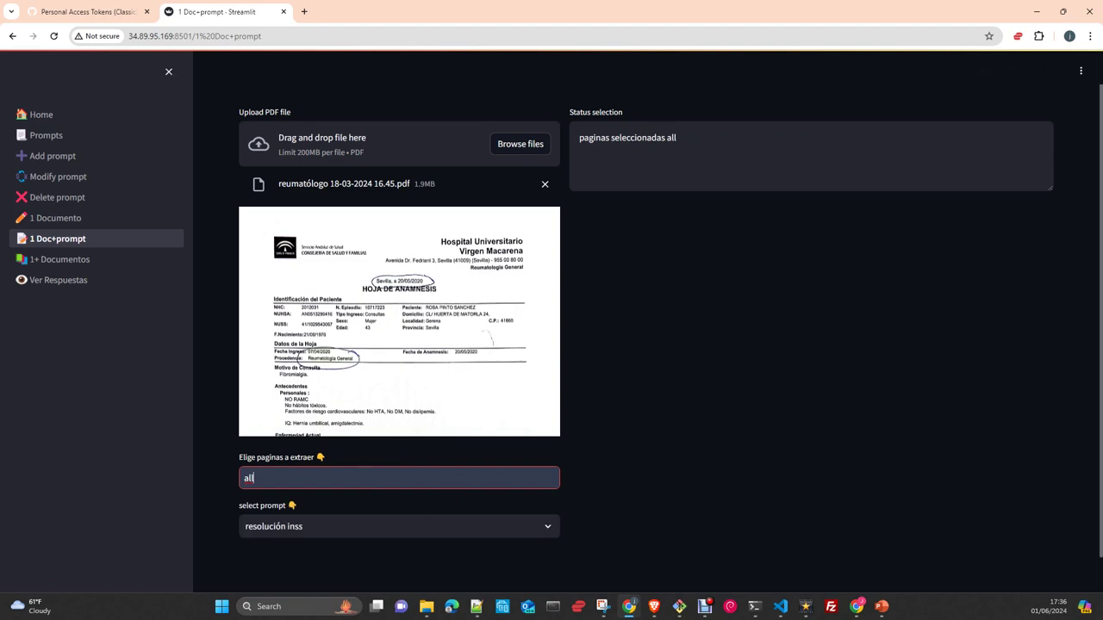
pyautogui.click(399, 527)
pyautogui.click(408, 467)
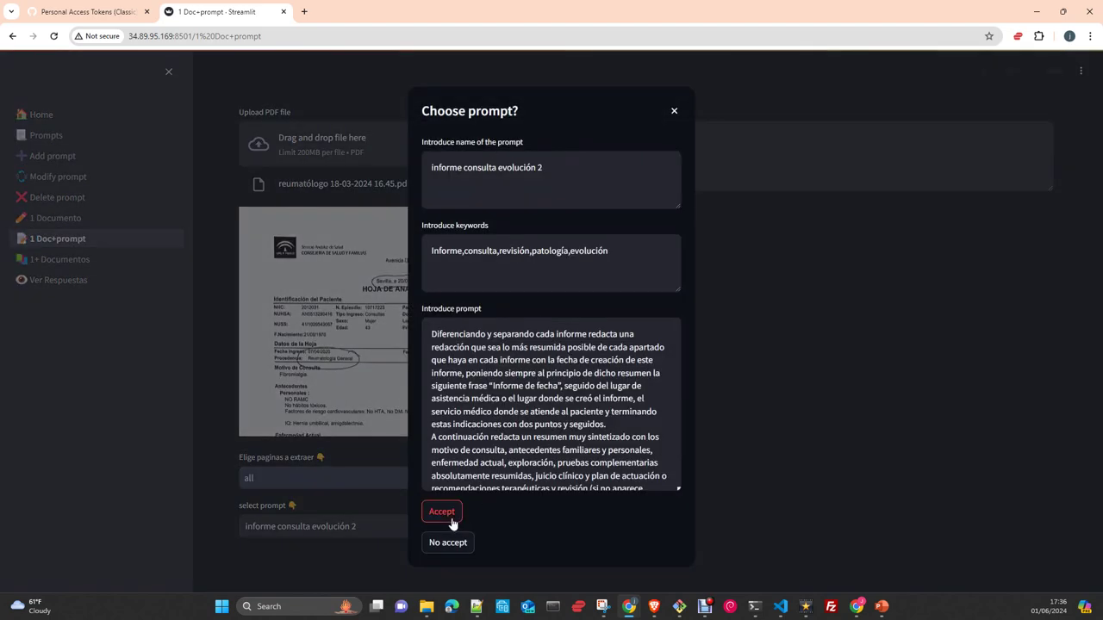
pyautogui.click(442, 512)
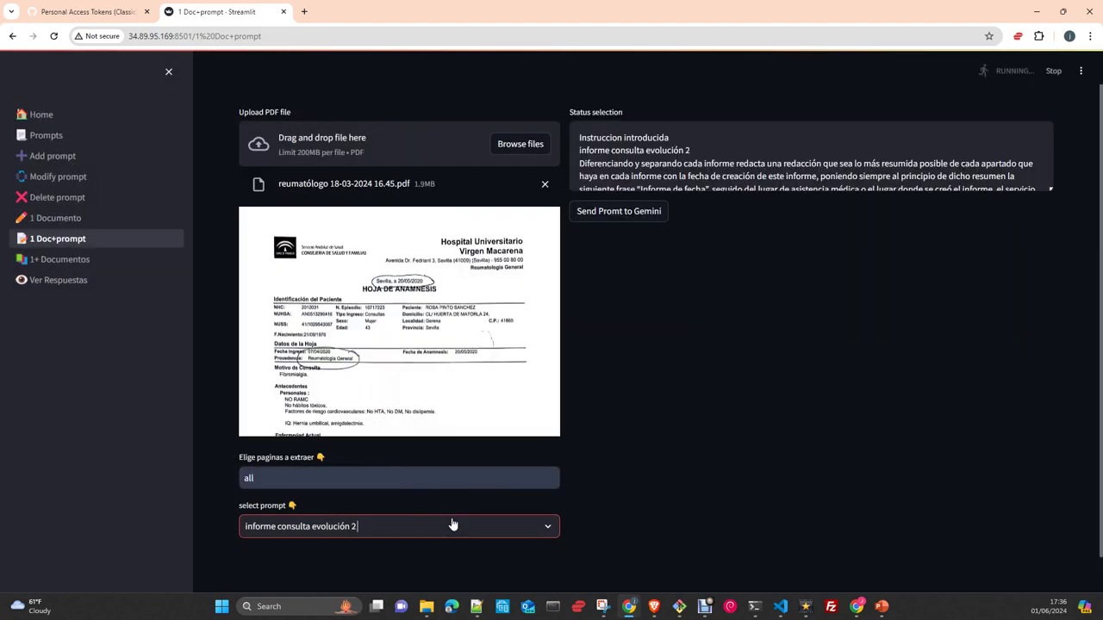
pyautogui.click(640, 234)
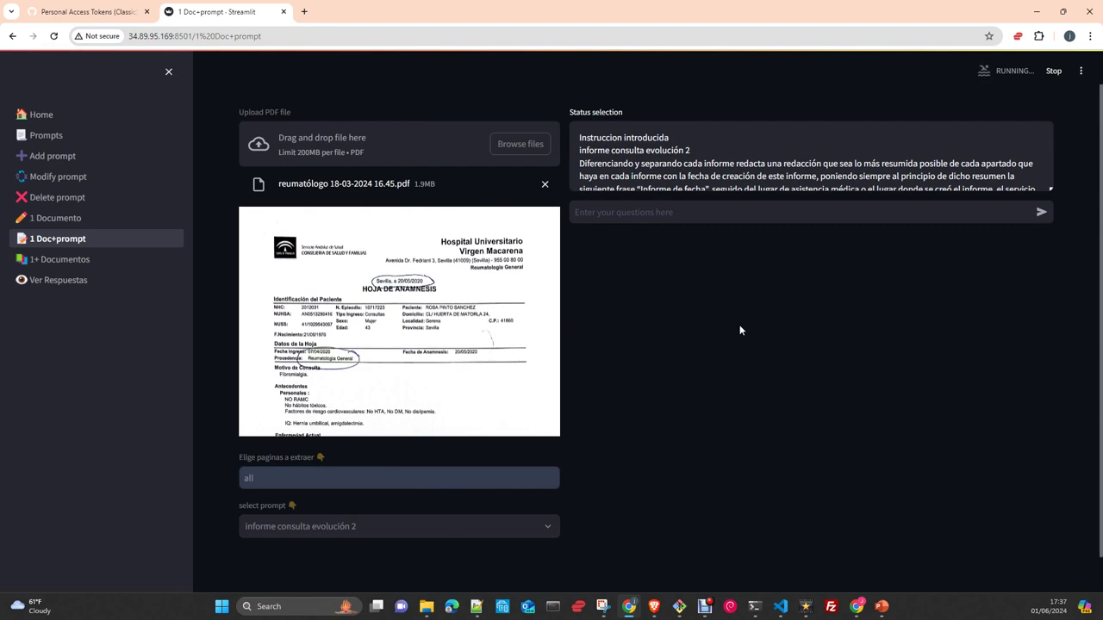
# - Scroll through Gemini's summary of the 20/05/2020 rheumatology consultation, comparing it with PDF pages 1 and 2
pyautogui.scroll(-3, 807, 428)
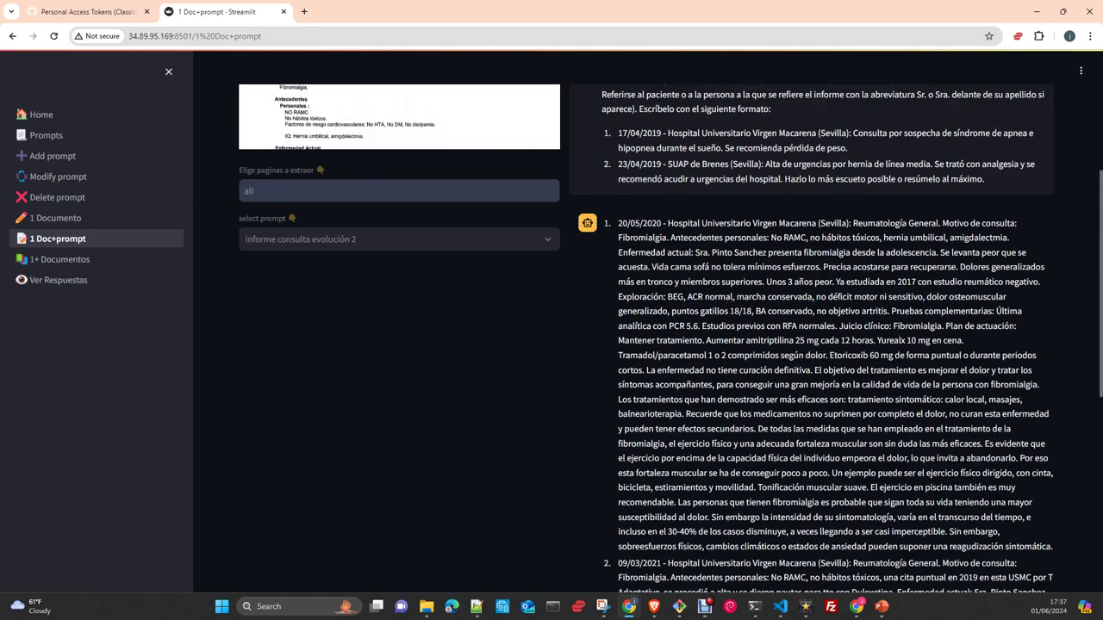
pyautogui.scroll(-3, 812, 438)
pyautogui.scroll(-2, 813, 439)
pyautogui.scroll(10, 813, 439)
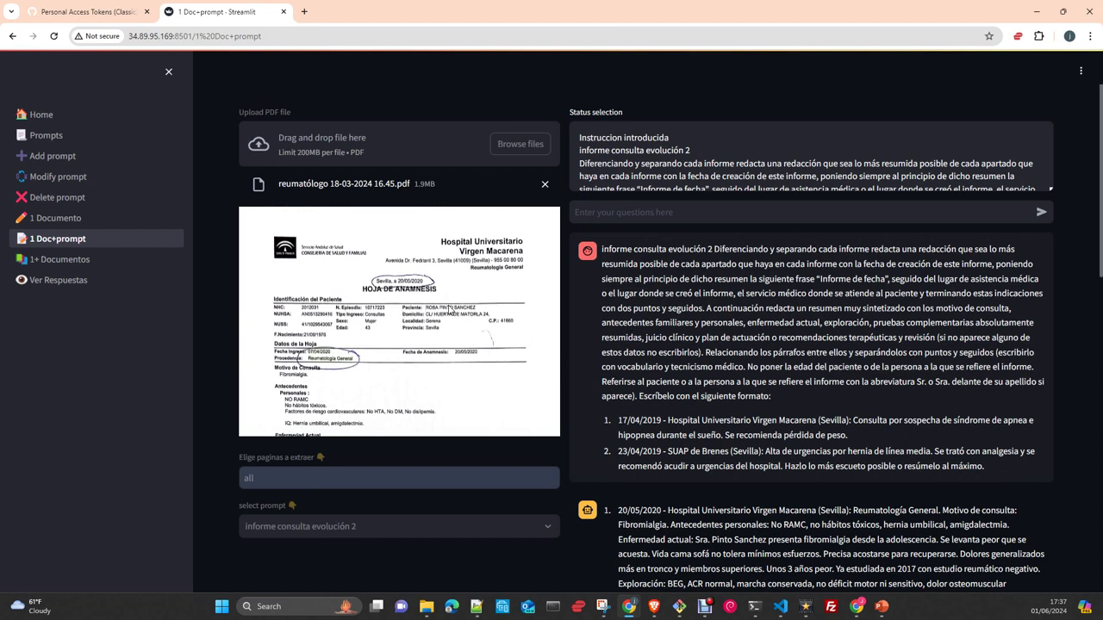
pyautogui.scroll(-5, 370, 288)
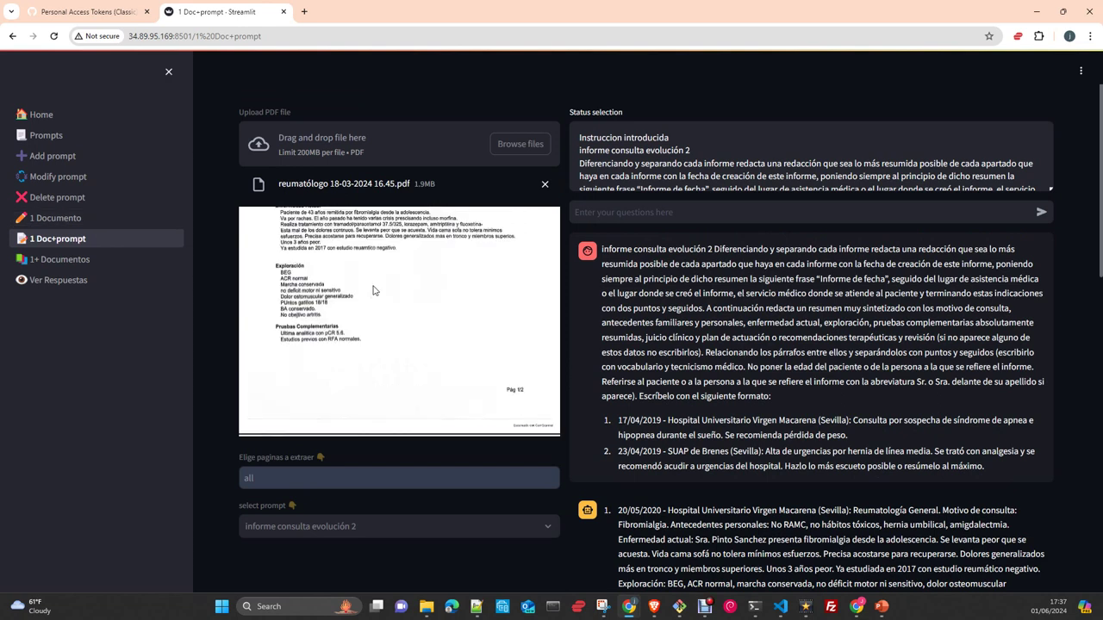
pyautogui.scroll(-2, 376, 292)
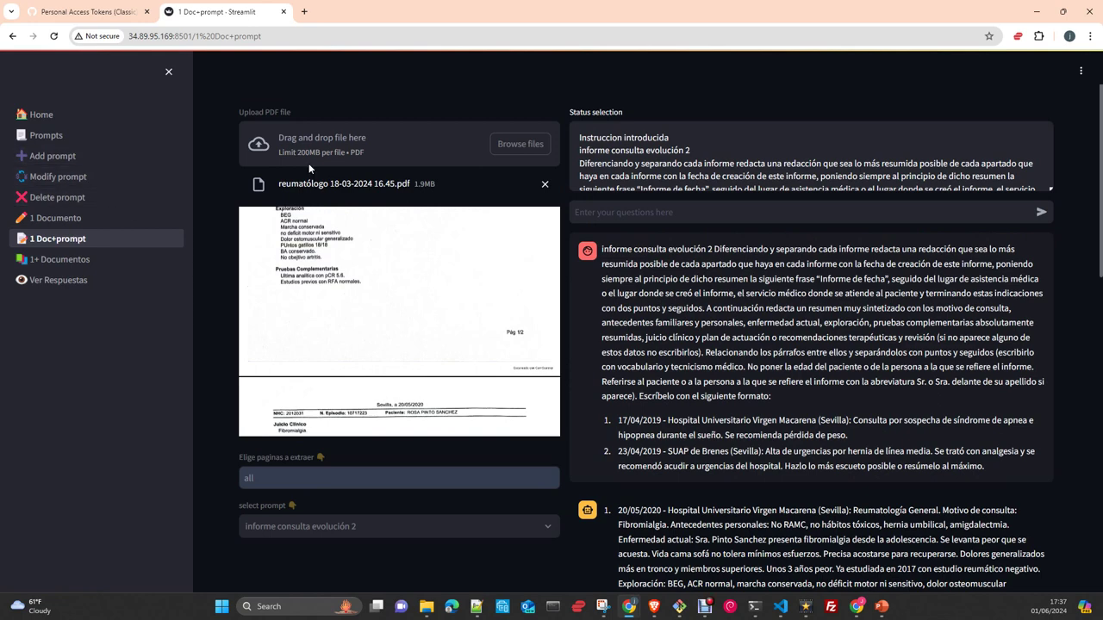
# - Open 'Ver Respuestas' to list the three saved answer history files, then minimize the browser
pyautogui.click(67, 281)
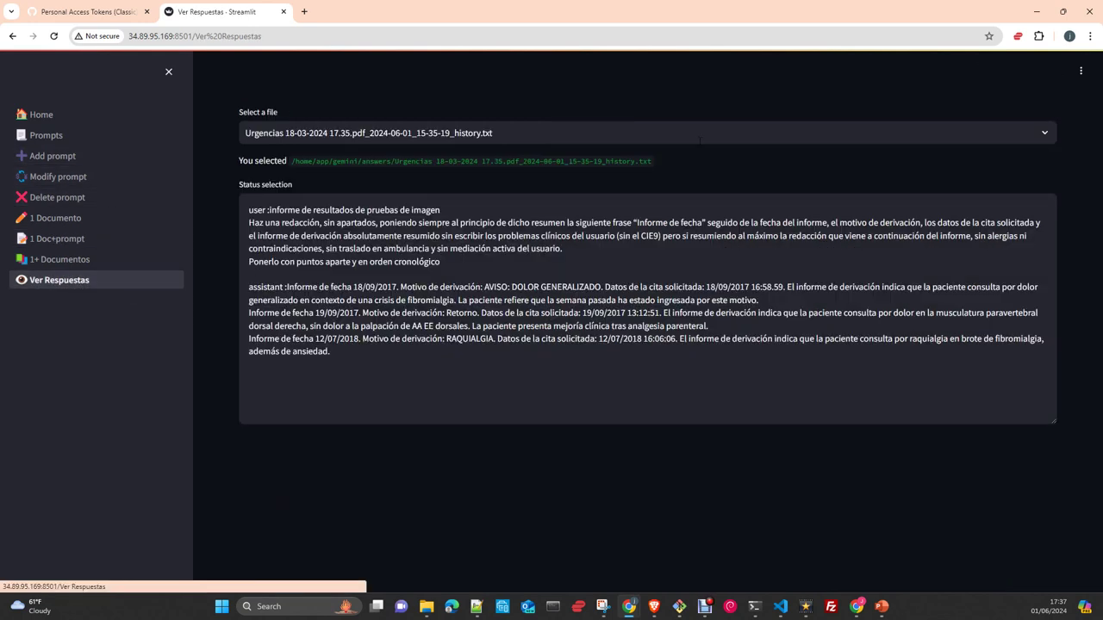
pyautogui.click(722, 133)
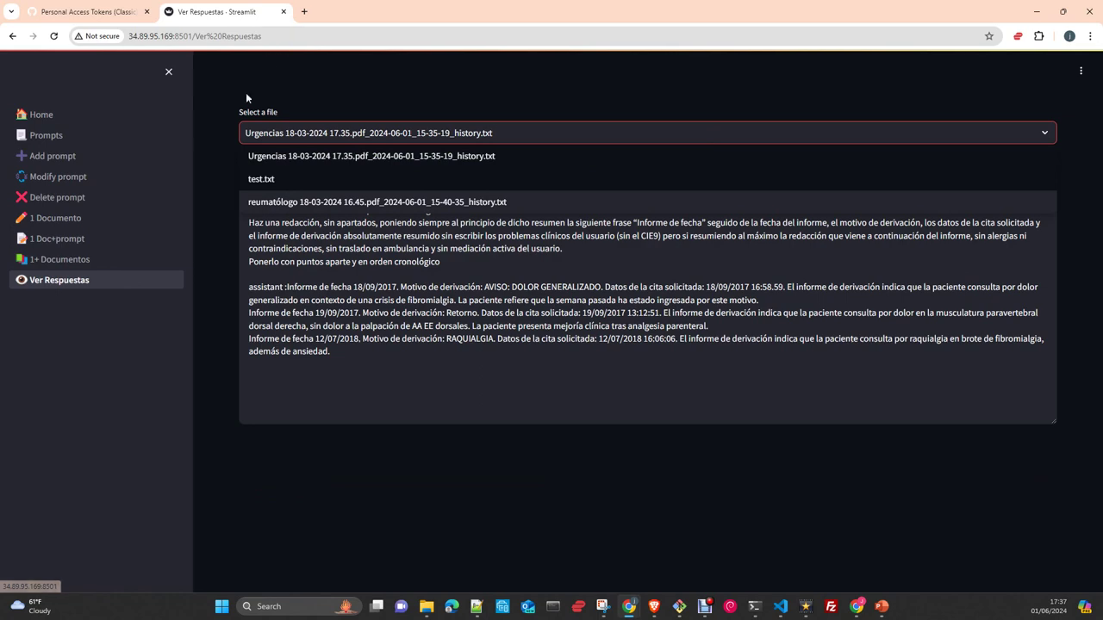
pyautogui.click(1037, 12)
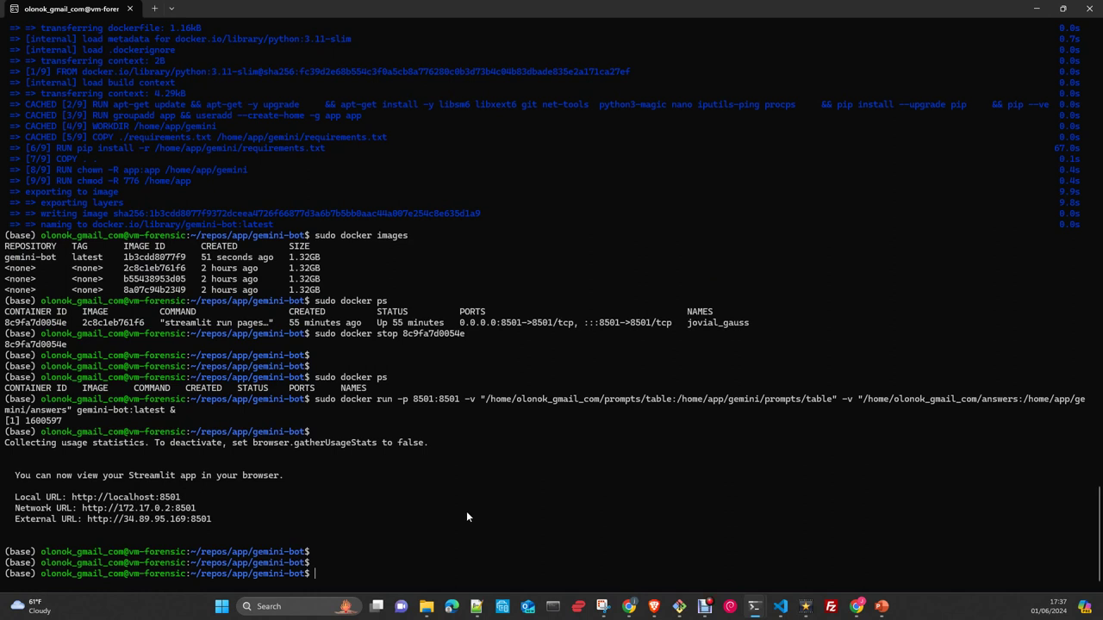
# - Run 'sudo docker ps' to confirm gemini-bot:latest is up on 8501, then begin 'sudo docker exec -it'
pyautogui.write('docker')
pyautogui.press('BackSpace')
pyautogui.press('BackSpace')
pyautogui.press('BackSpace')
pyautogui.press('BackSpace')
pyautogui.press('BackSpace')
pyautogui.press('BackSpace')
pyautogui.write('sudo docker ps')
pyautogui.press('Return')
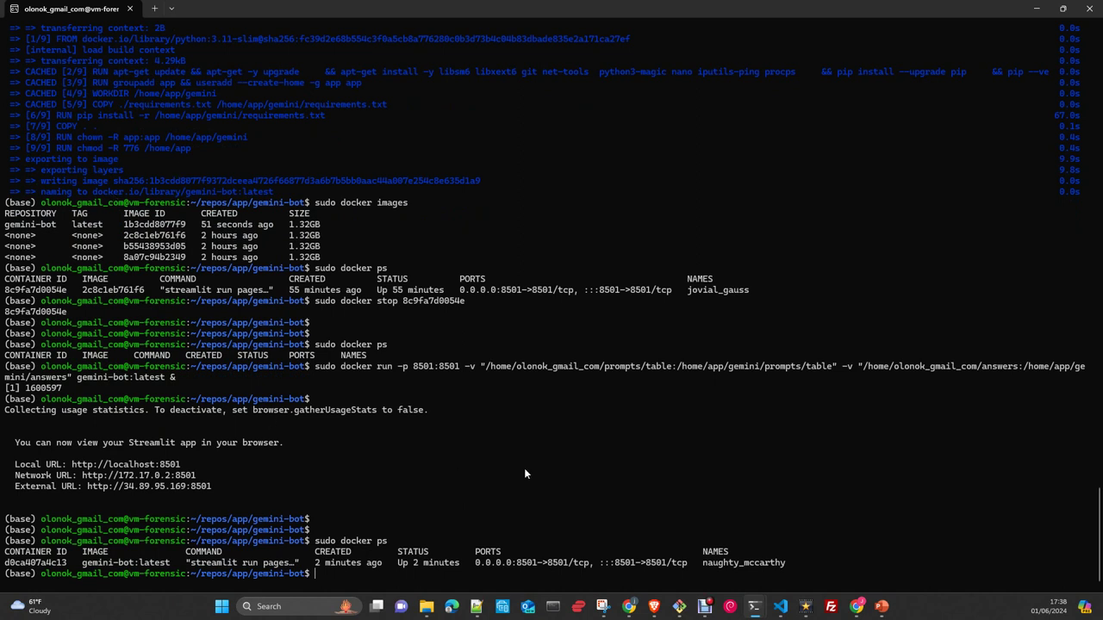
pyautogui.write('sudo docker exec -it')
# - Open a bash shell inside container d0ca407a4c13 using its copied ID
pyautogui.doubleClick(44, 564)
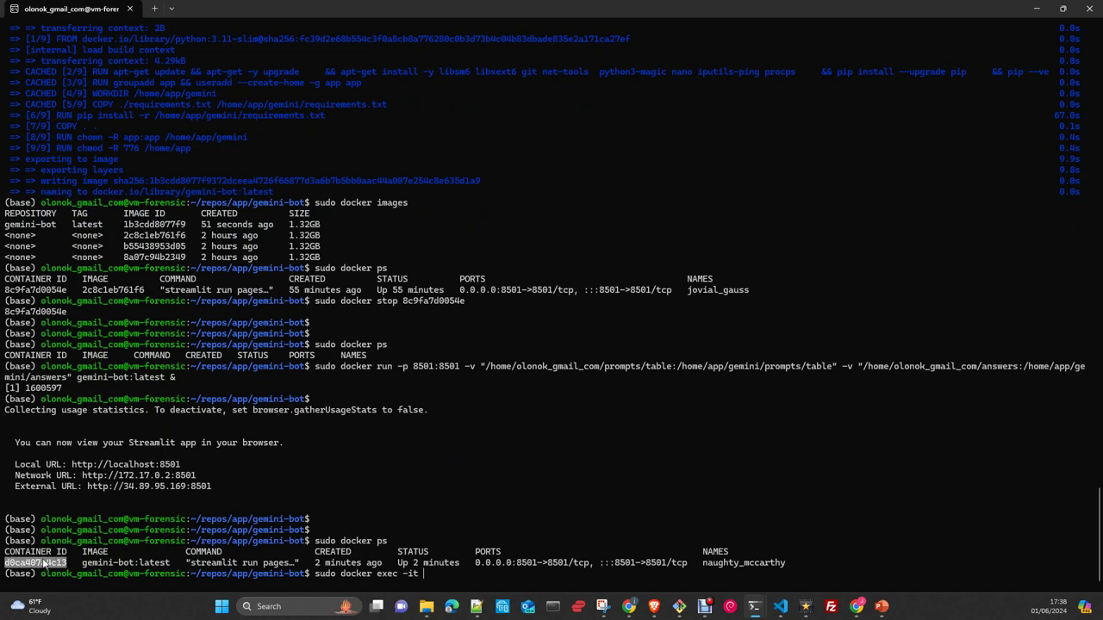
pyautogui.hotkey('ctrl', 'c')
pyautogui.hotkey('ctrl', 'v')
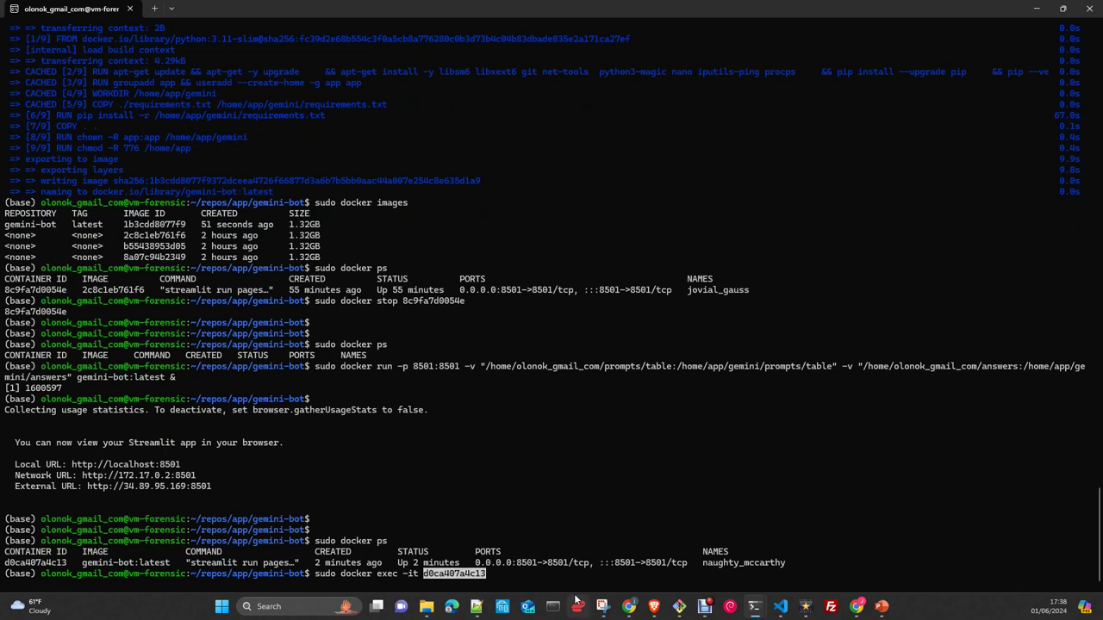
pyautogui.write('bash')
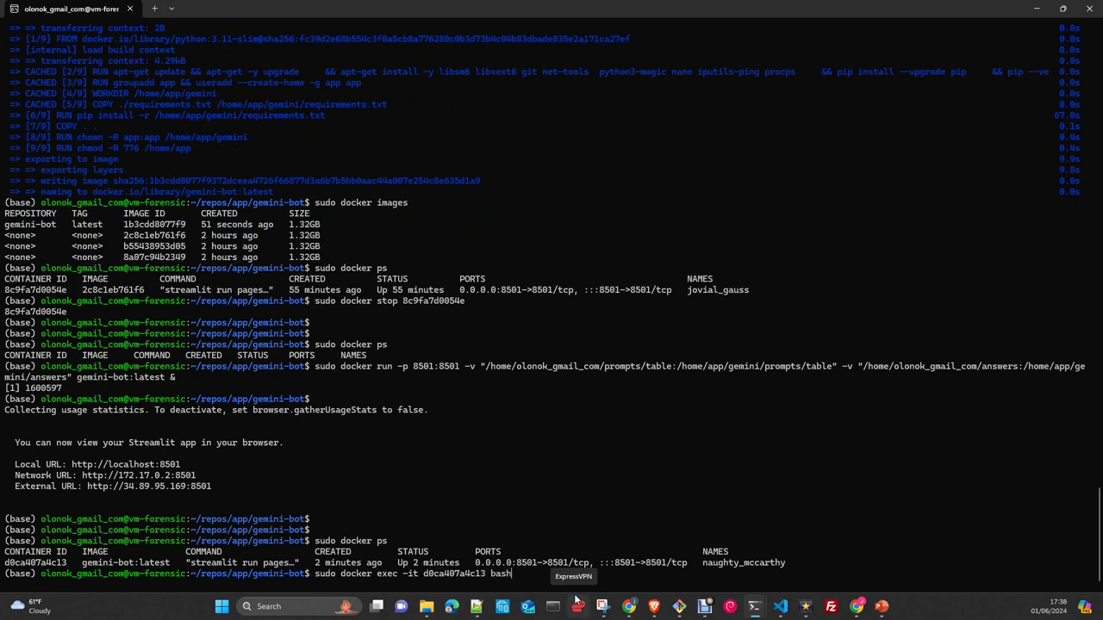
pyautogui.press('Return')
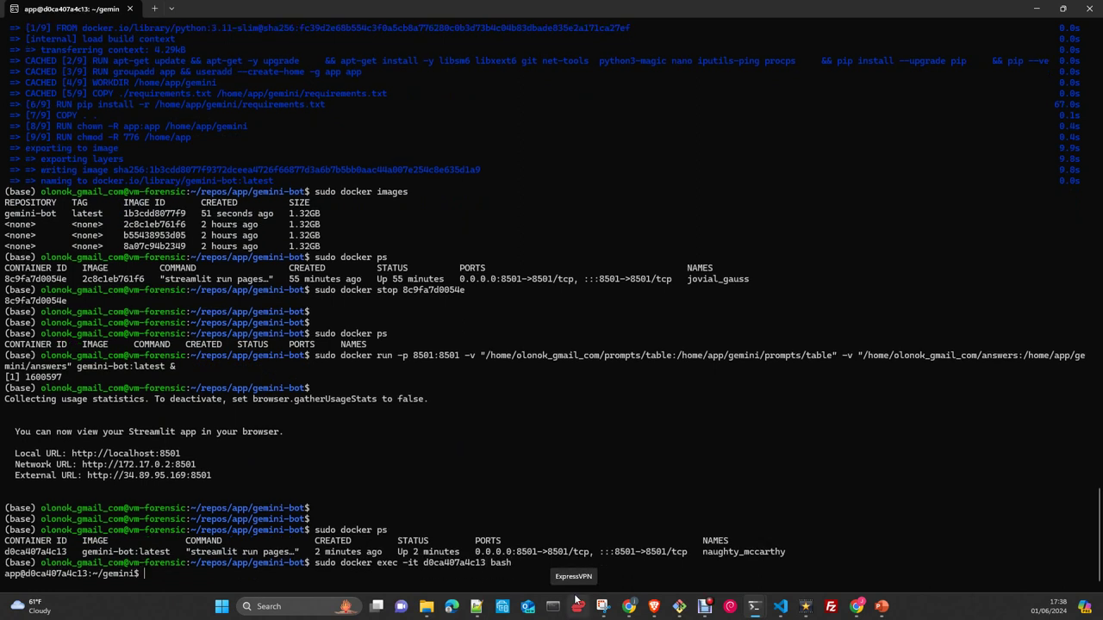
pyautogui.press('Return')
pyautogui.press('Return')
pyautogui.press('Return')
pyautogui.press('Return')
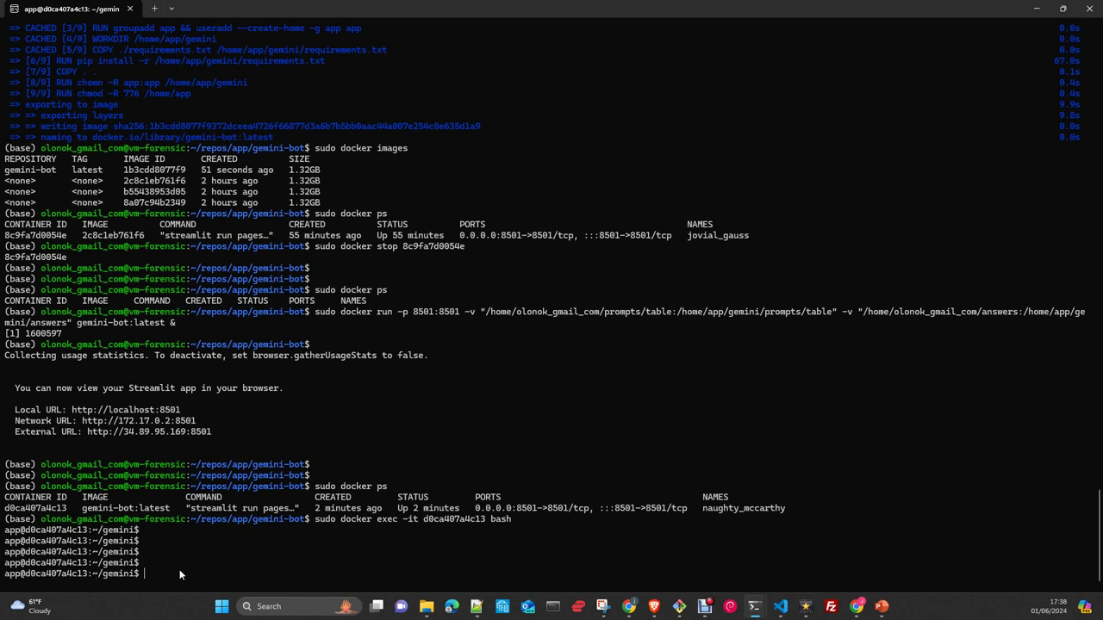
# - Check the working directory and app contents, then move into answers/ and list its files
pyautogui.write('pwd')
pyautogui.press('Return')
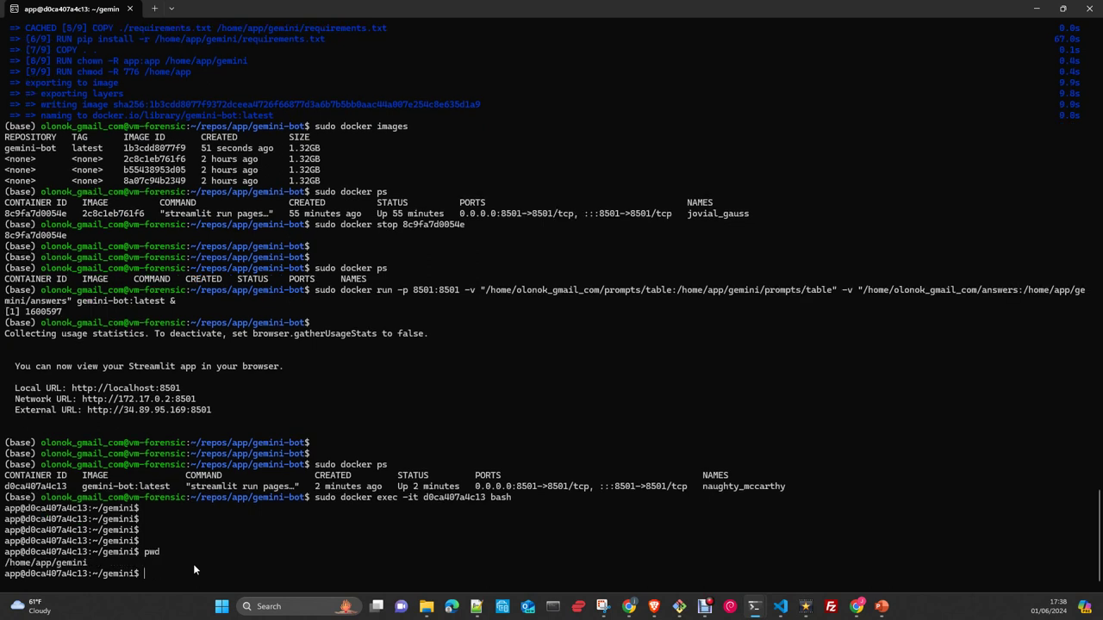
pyautogui.write('ls -l')
pyautogui.press('Return')
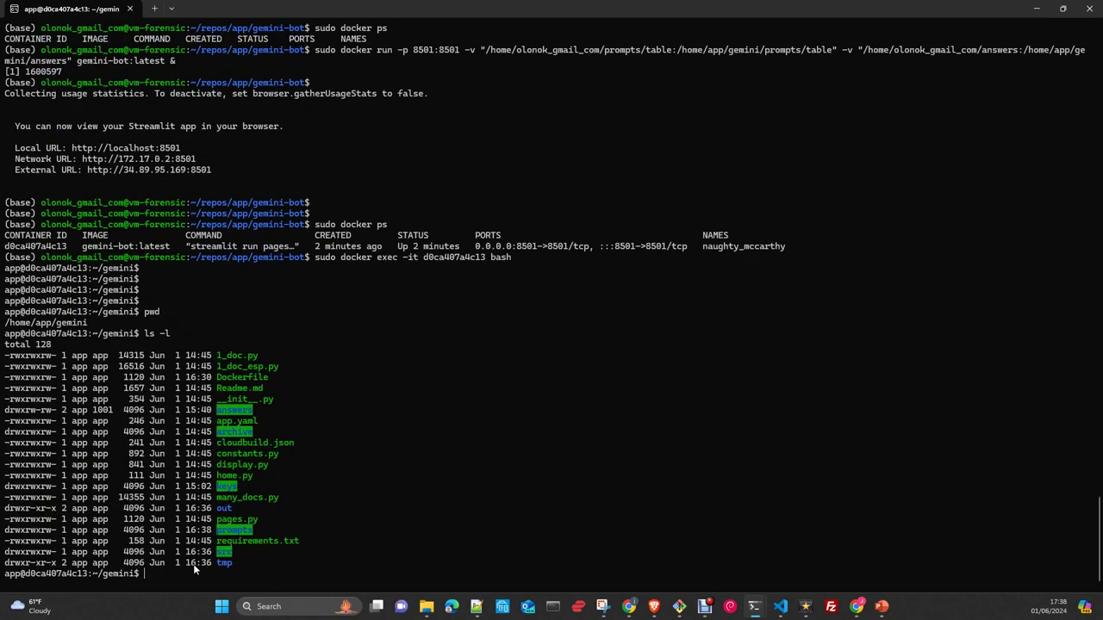
pyautogui.write('cd answer')
pyautogui.press('Tab')
pyautogui.press('Return')
pyautogui.write('ls')
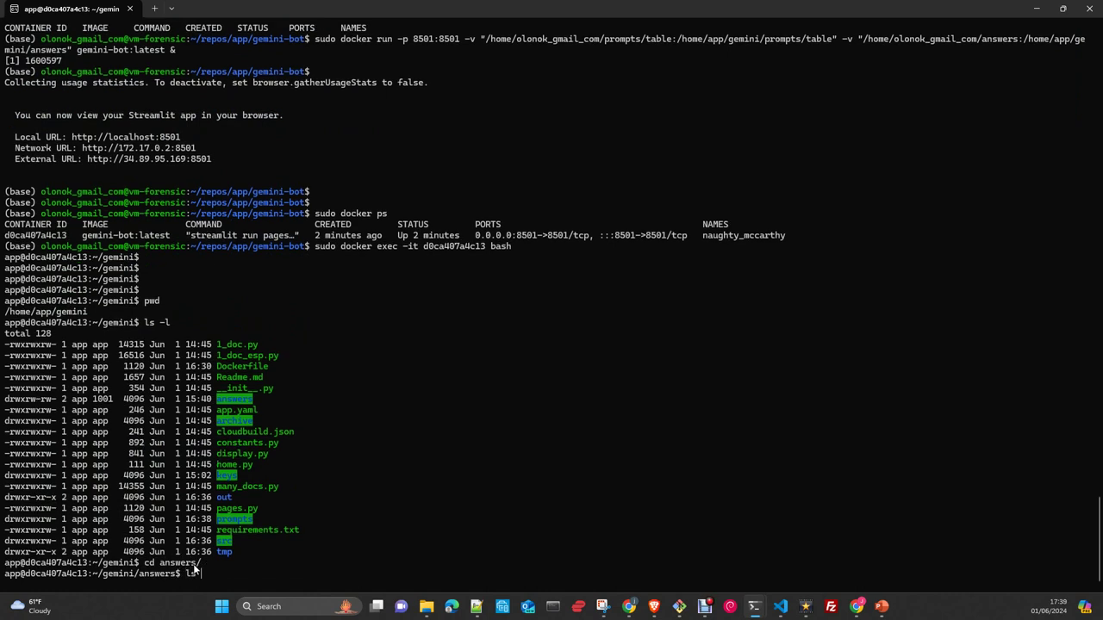
pyautogui.write(' -')
pyautogui.press('Return')
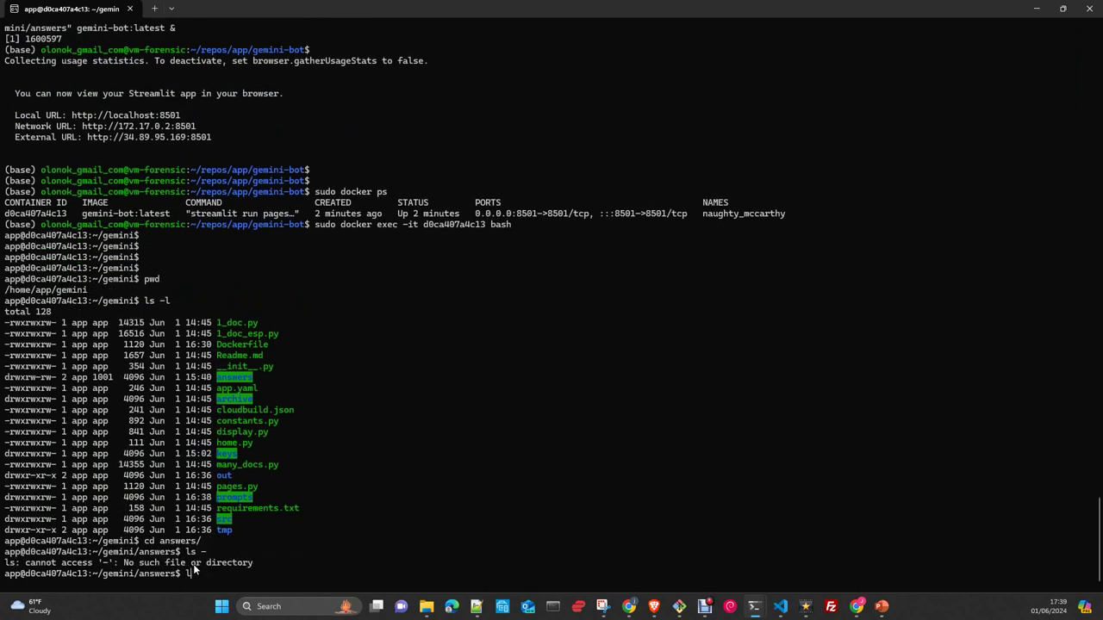
pyautogui.write('ls -l')
pyautogui.press('Return')
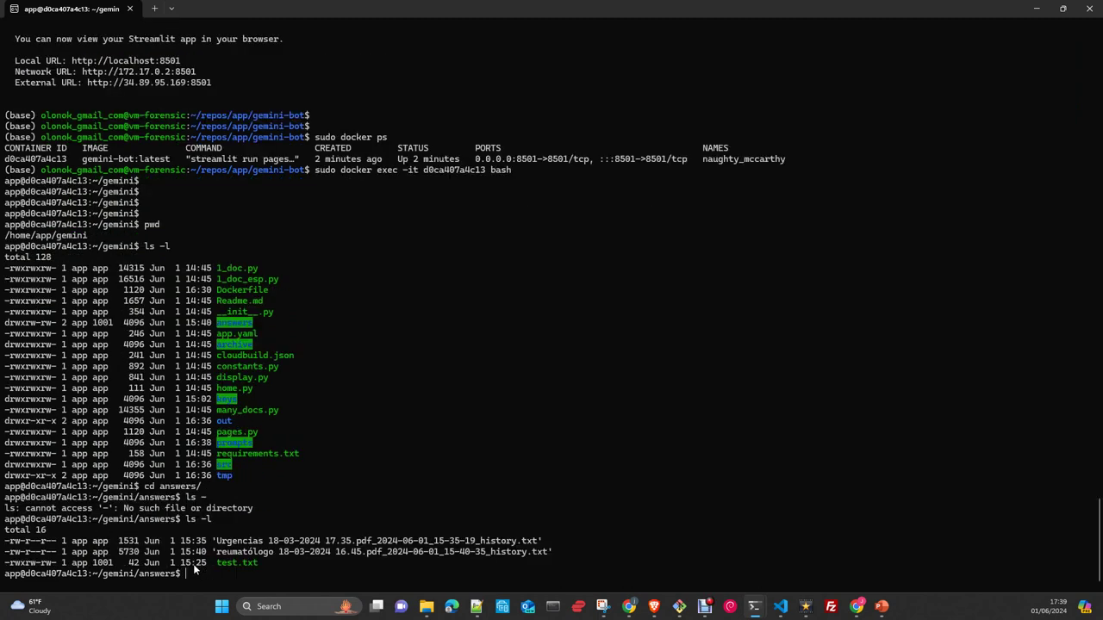
# - Save 'ps -ef' output to processes.txt, confirm it with ls -l, and exit the container
pyautogui.write('ps -ef >')
pyautogui.write(' te')
pyautogui.press('BackSpace')
pyautogui.press('BackSpace')
pyautogui.write('processe.')
pyautogui.write('txt')
pyautogui.write('s')
pyautogui.press('Return')
pyautogui.write('ls -l')
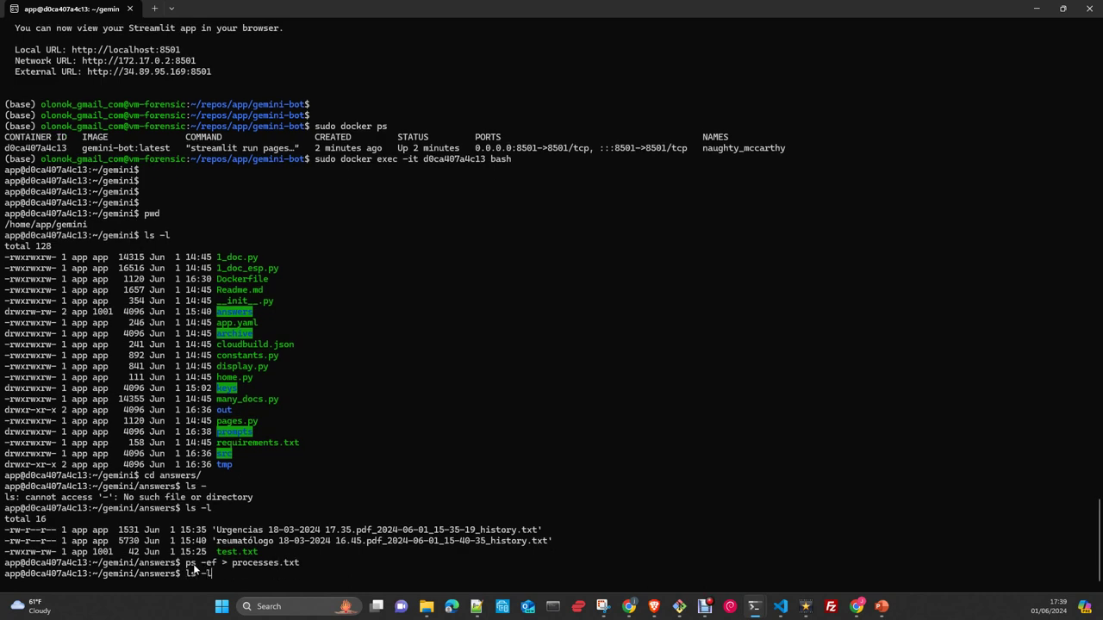
pyautogui.press('Return')
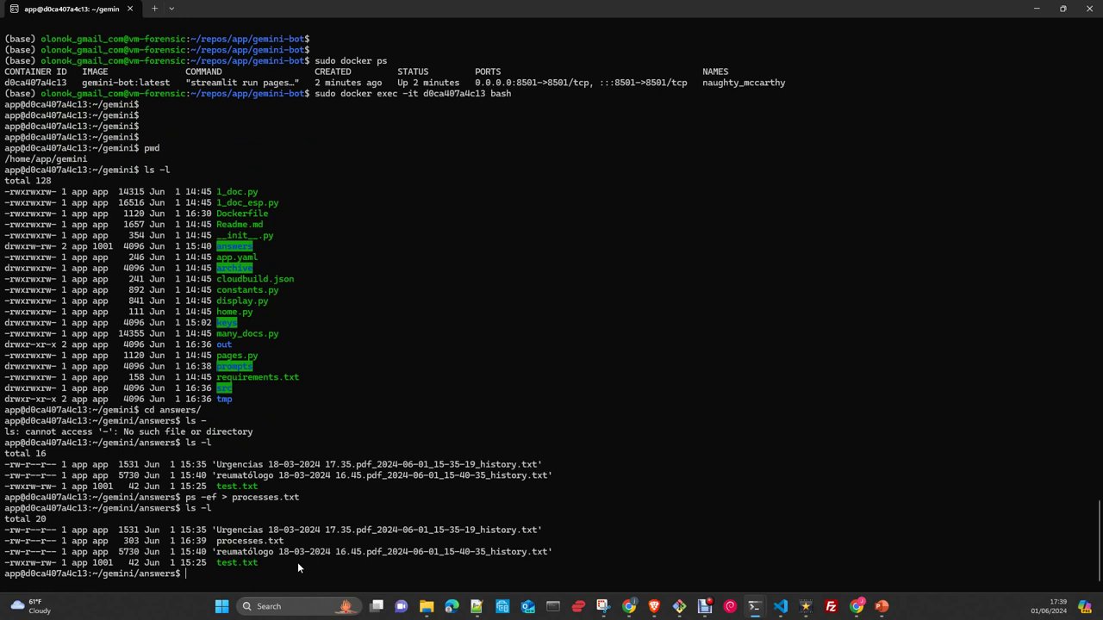
pyautogui.write('exit')
pyautogui.press('Return')
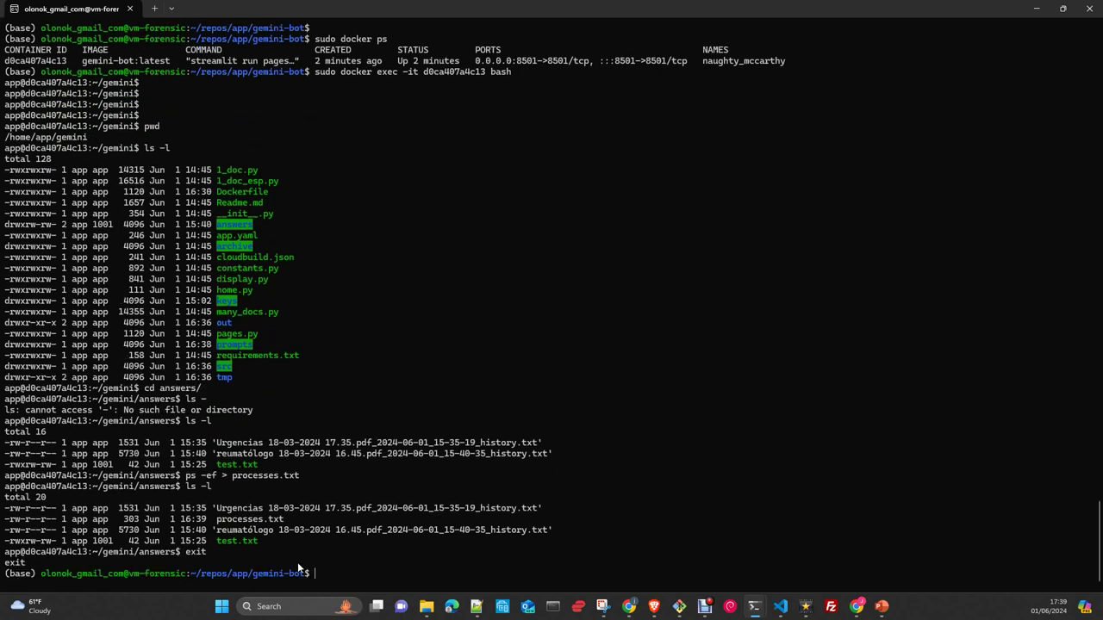
# - On the host, go to ~/answers and list the shared folder's files
pyautogui.write('cd ~')
pyautogui.press('Return')
pyautogui.write('cd answers/')
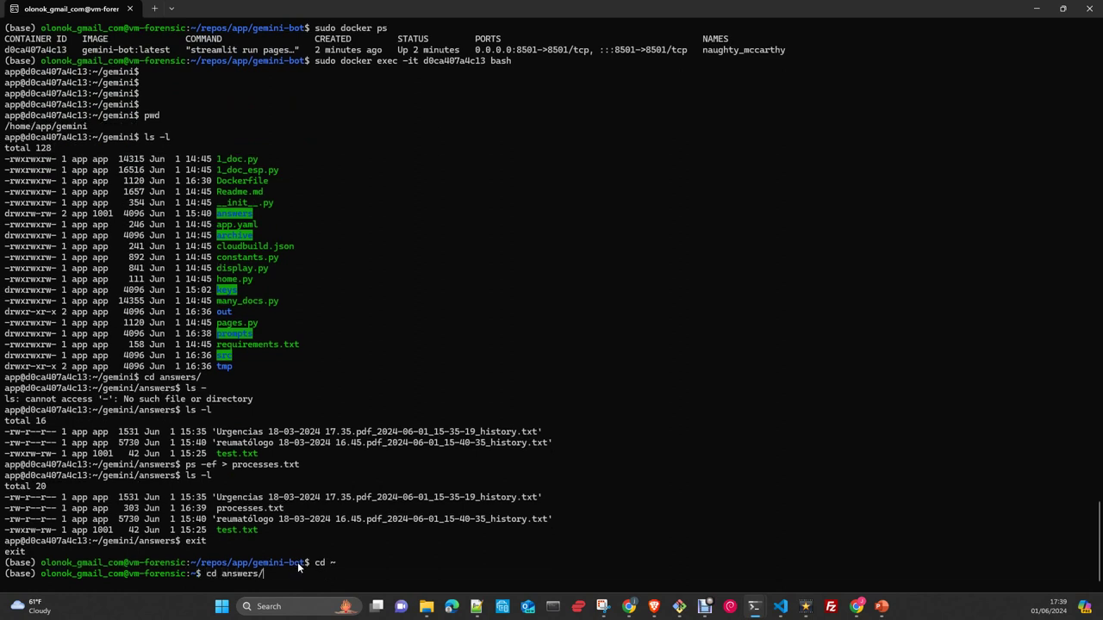
pyautogui.press('Return')
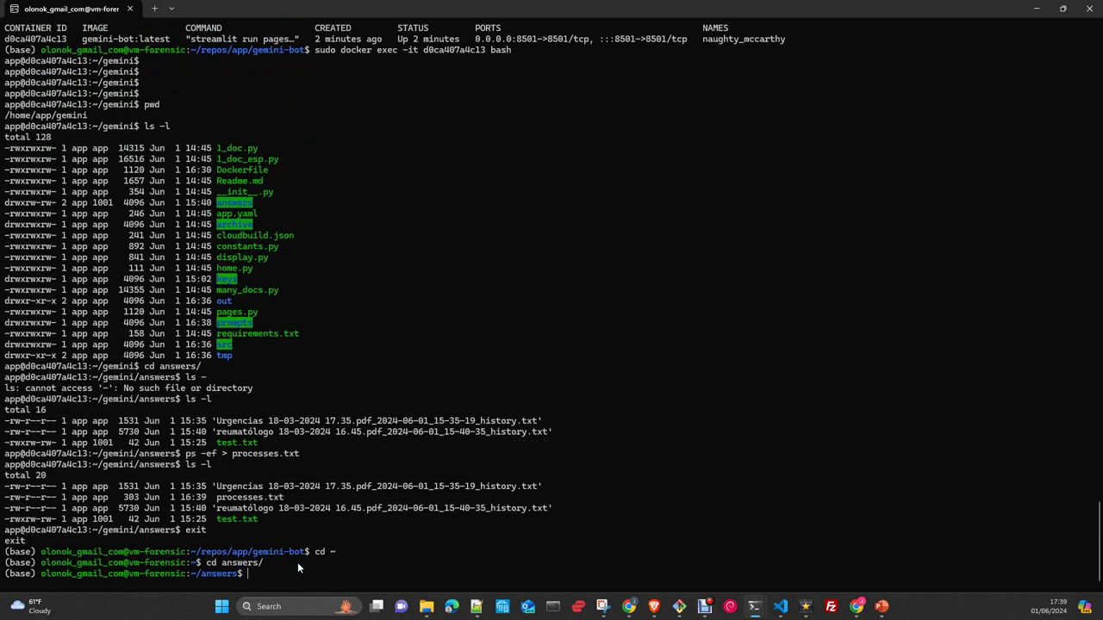
pyautogui.write('ls -l')
pyautogui.press('Return')
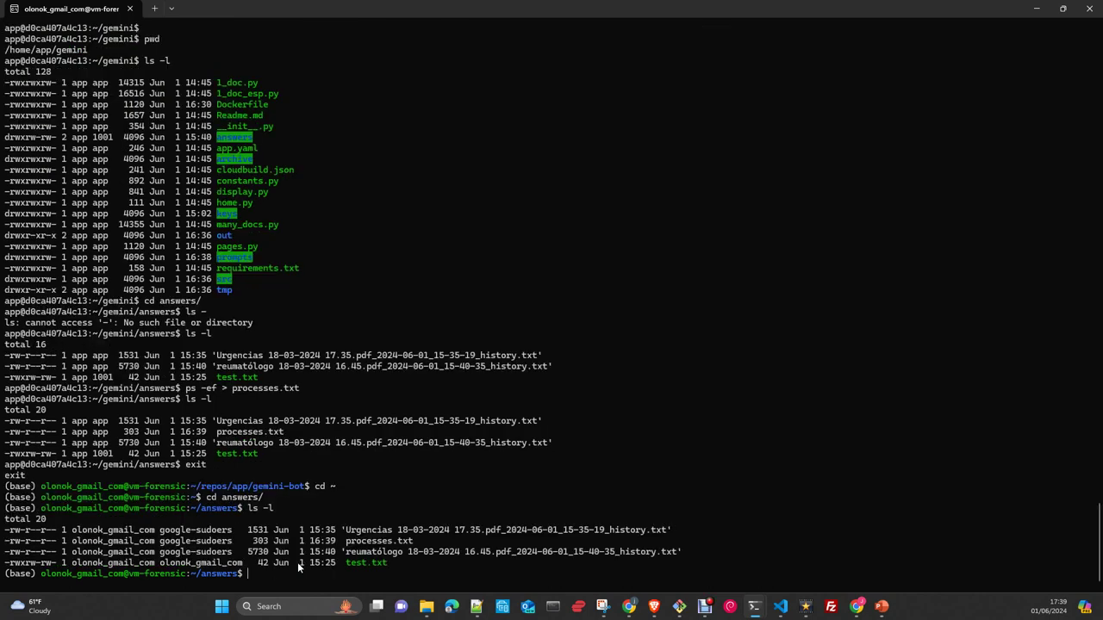
pyautogui.doubleClick(370, 541)
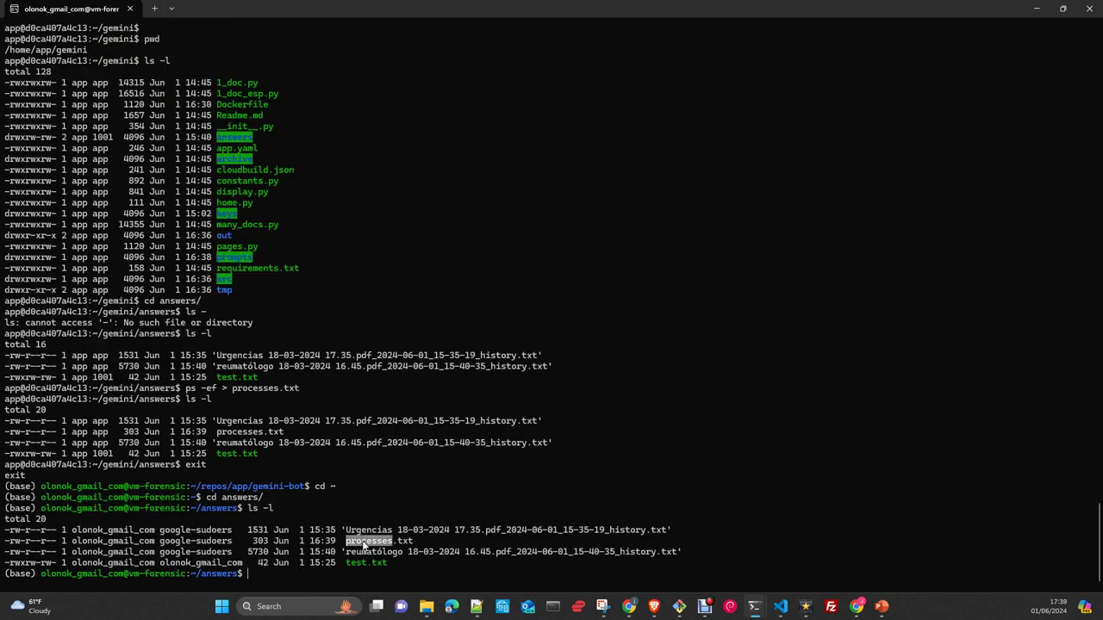
pyautogui.click(279, 561)
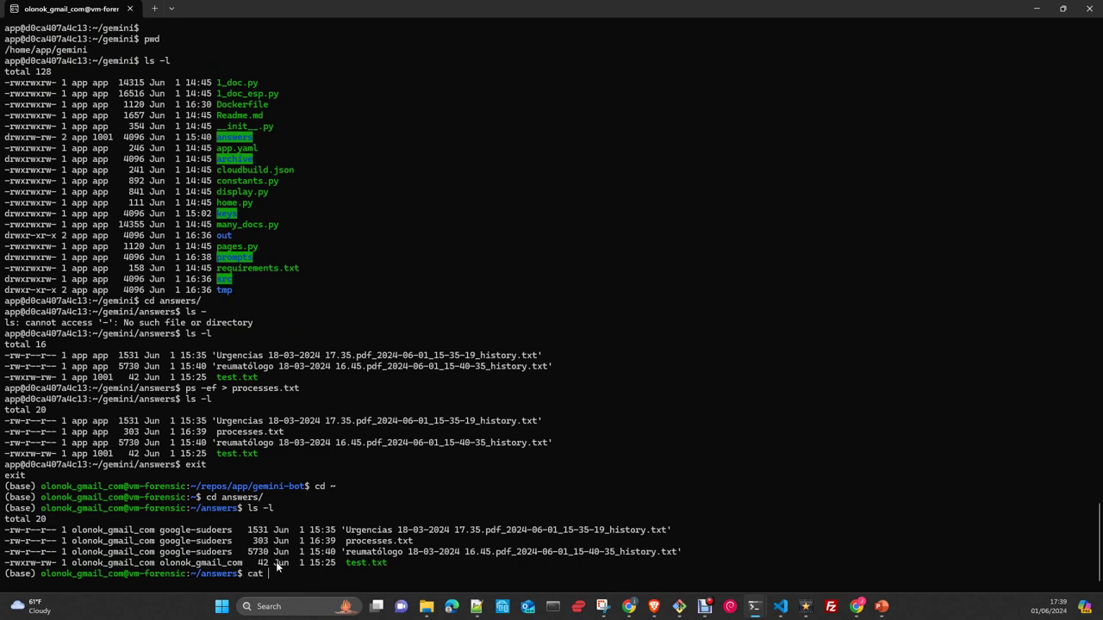
# - Print processes.txt to read the container's process list
pyautogui.write('cat pr')
pyautogui.press('Tab')
pyautogui.press('Return')
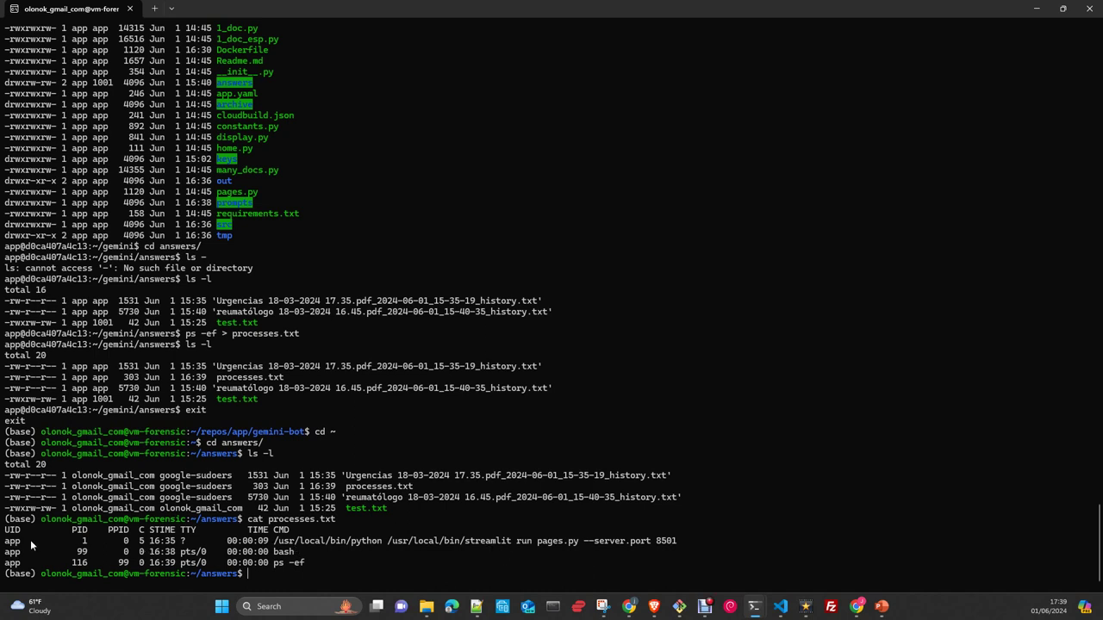
pyautogui.doubleClick(555, 542)
pyautogui.click(585, 571)
# - Delete processes.txt with rm -f, re-list the folder, and show the desktop
pyautogui.write('rm -f p')
pyautogui.press('Tab')
pyautogui.press('Return')
pyautogui.press('Return')
pyautogui.press('Return')
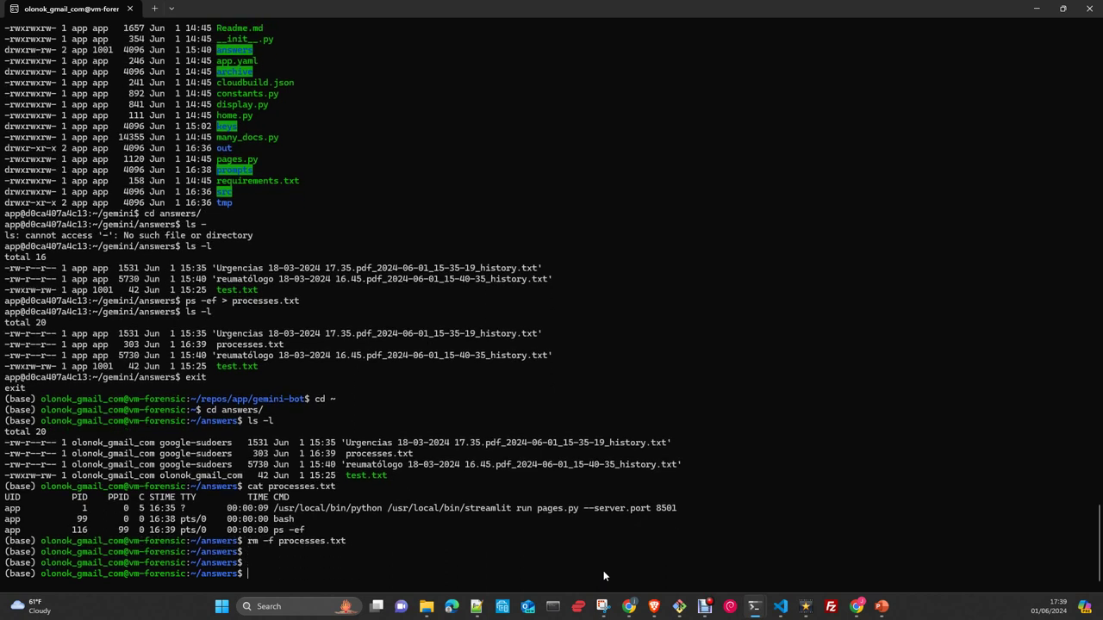
pyautogui.write('ls -l')
pyautogui.press('Return')
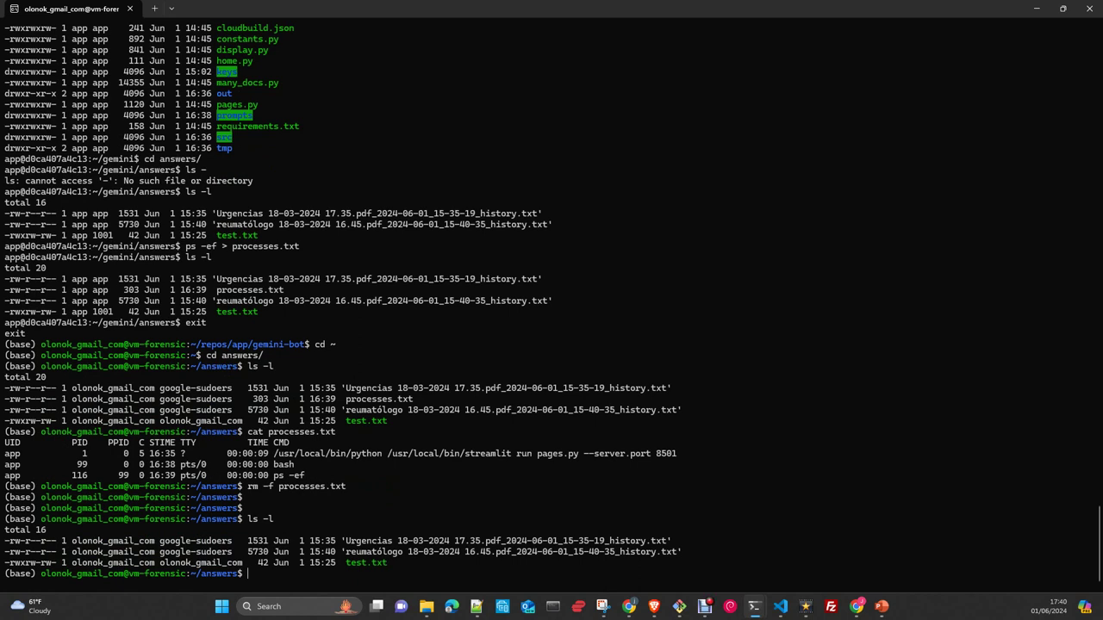
pyautogui.press('super+d')
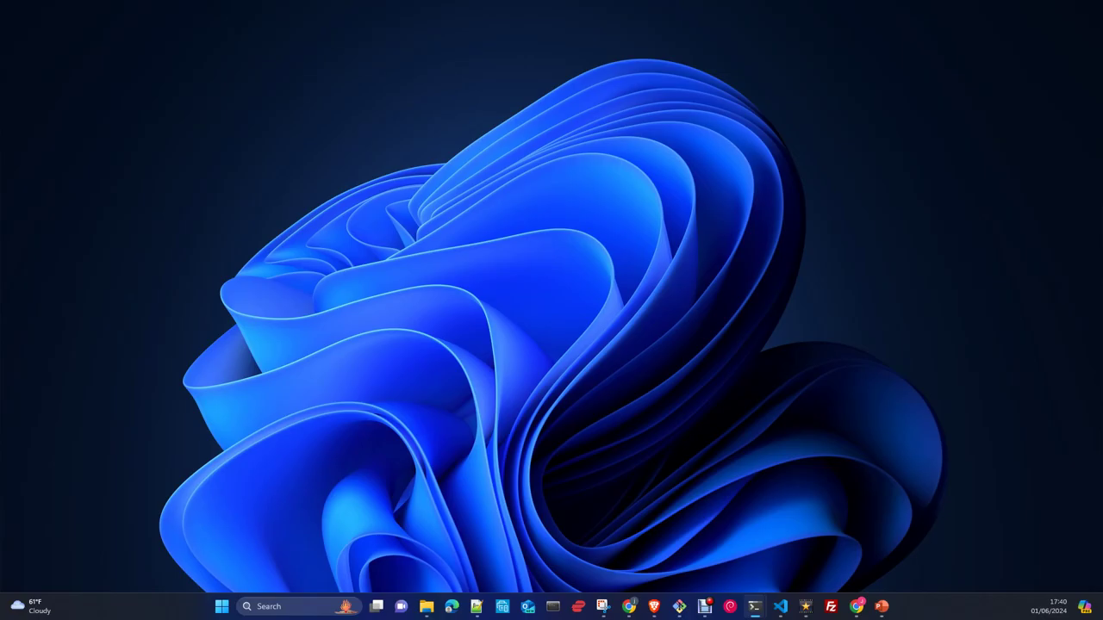
# - Minimize the terminal and go back from vm-forensic's details to the VM instances list
pyautogui.press('super+d')
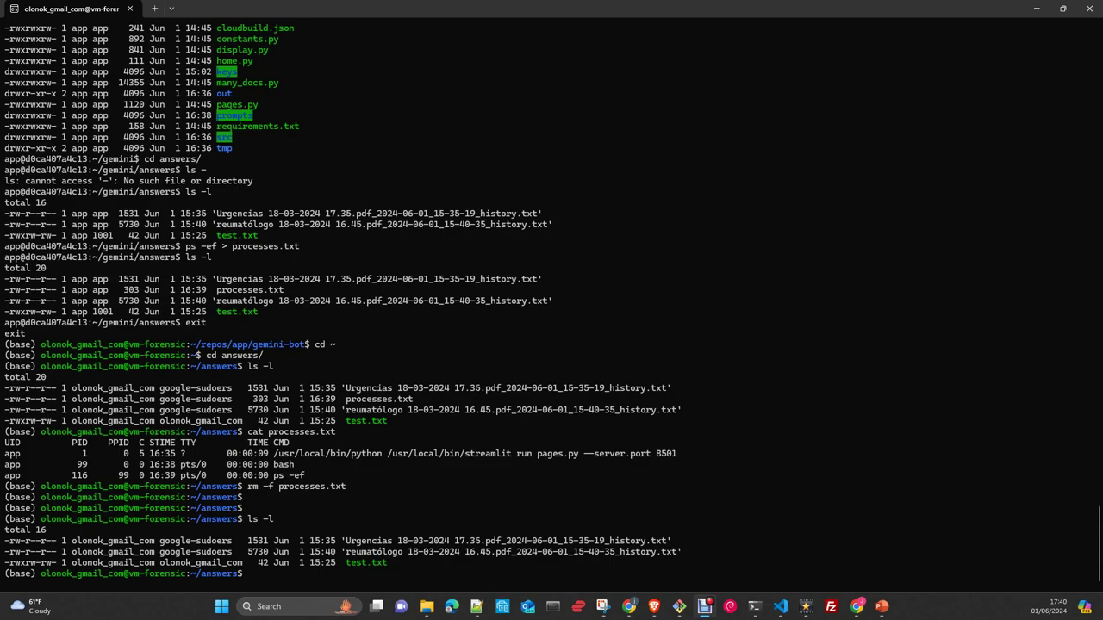
pyautogui.click(705, 606)
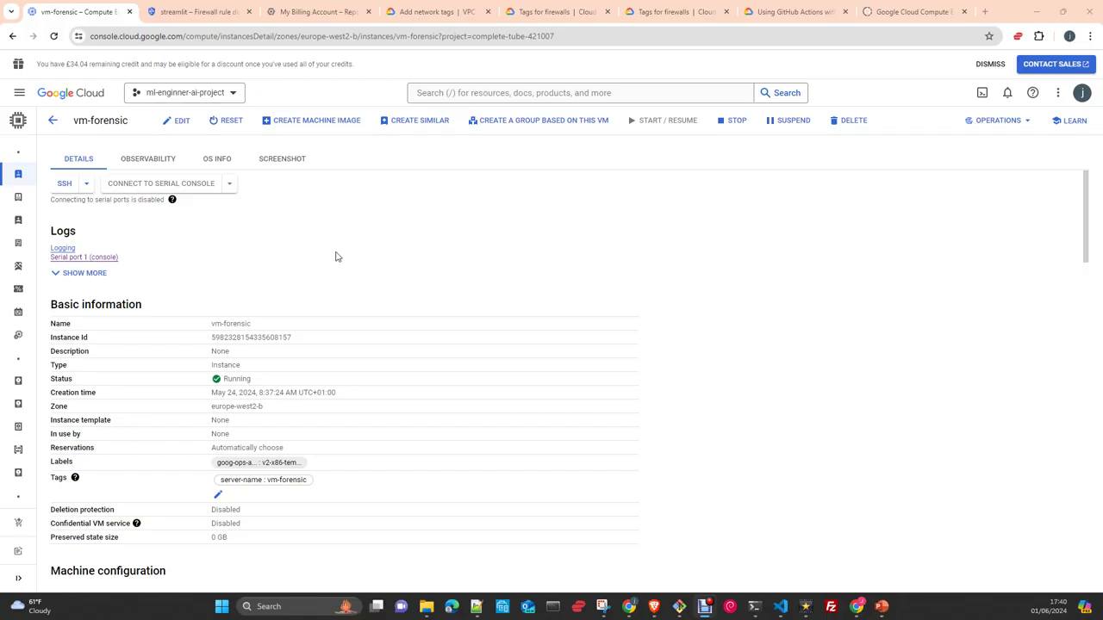
pyautogui.click(52, 120)
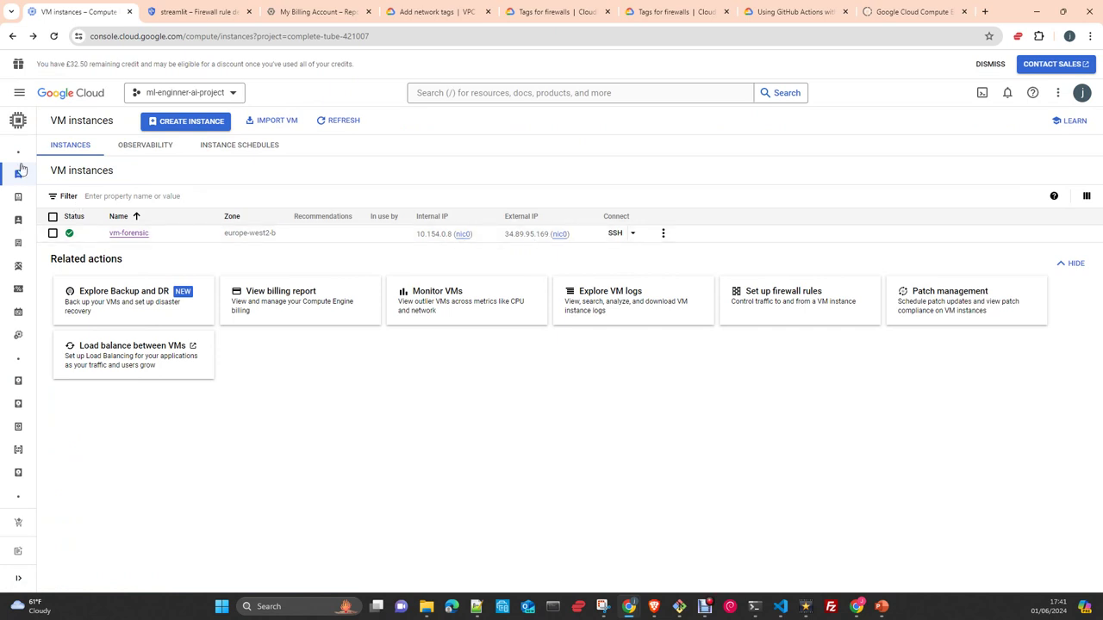
pyautogui.moveTo(23, 122)
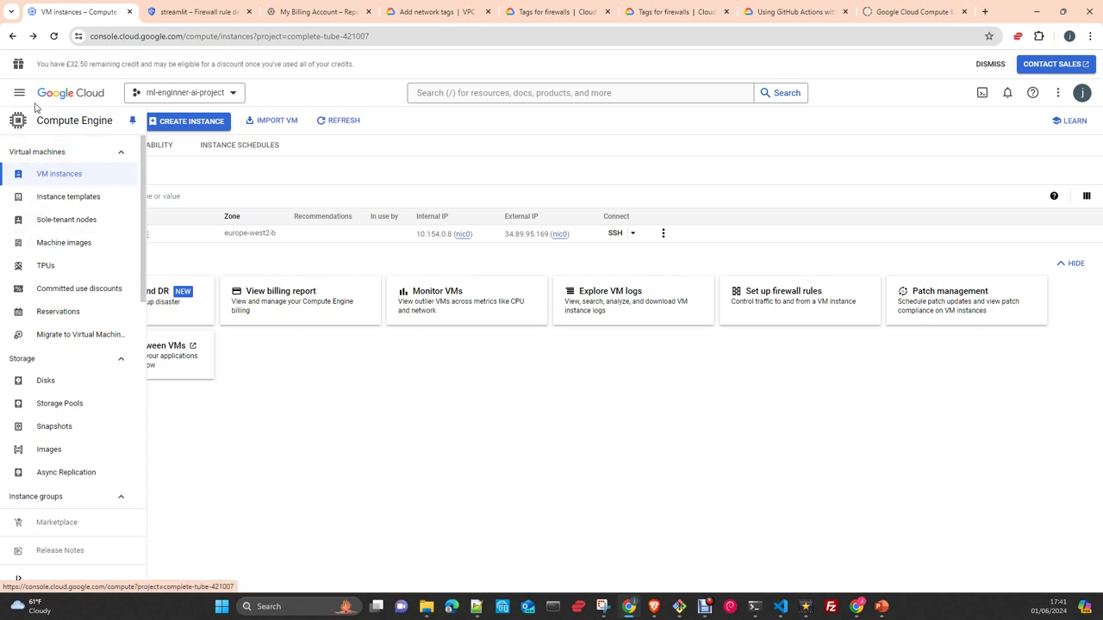
# - Go to VPC network > IP addresses and briefly check the internal 10.154.0.8 row's actions
pyautogui.click(19, 93)
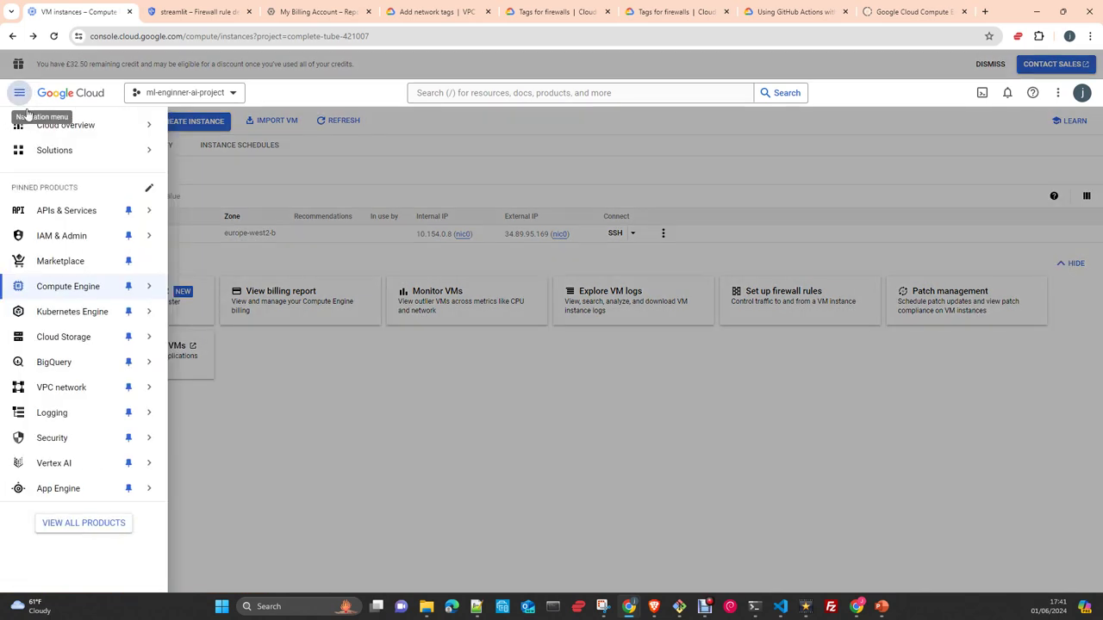
pyautogui.moveTo(50, 397)
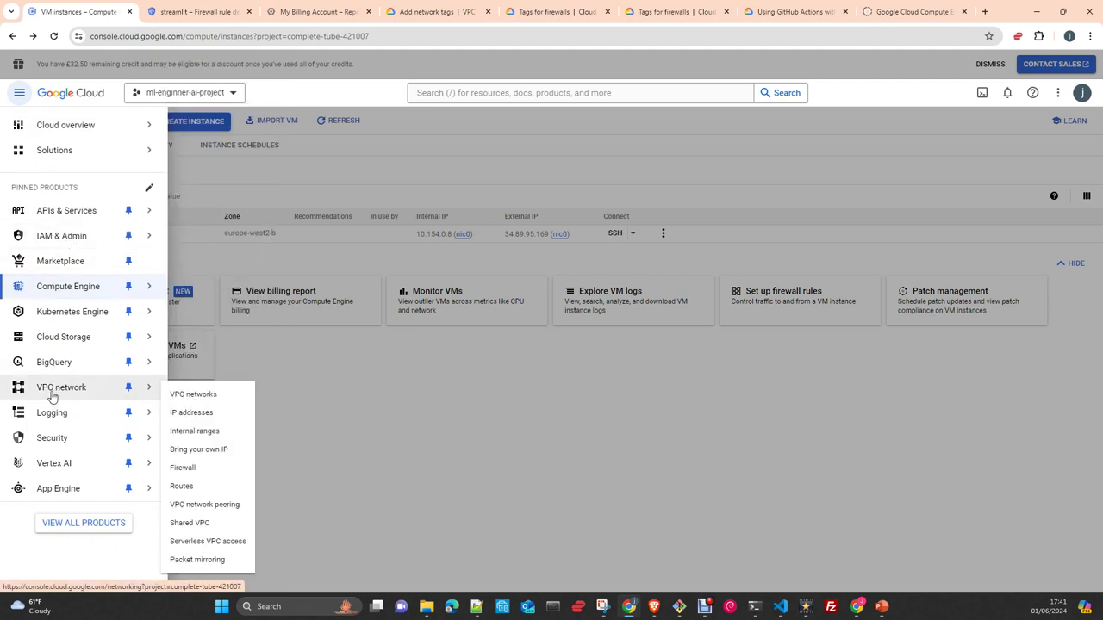
pyautogui.click(189, 413)
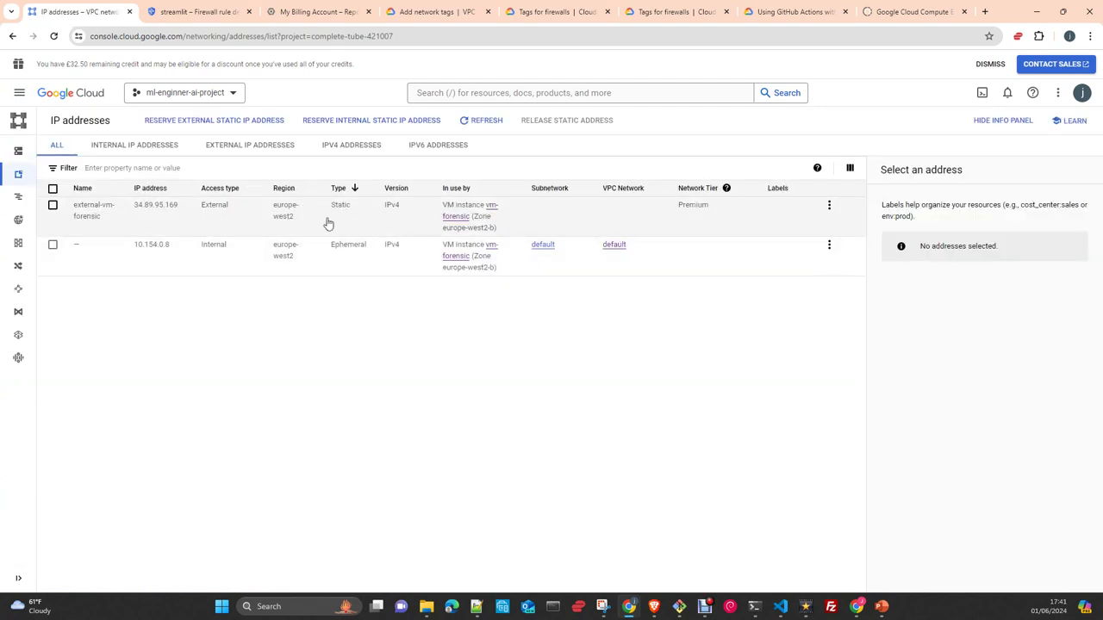
pyautogui.click(830, 247)
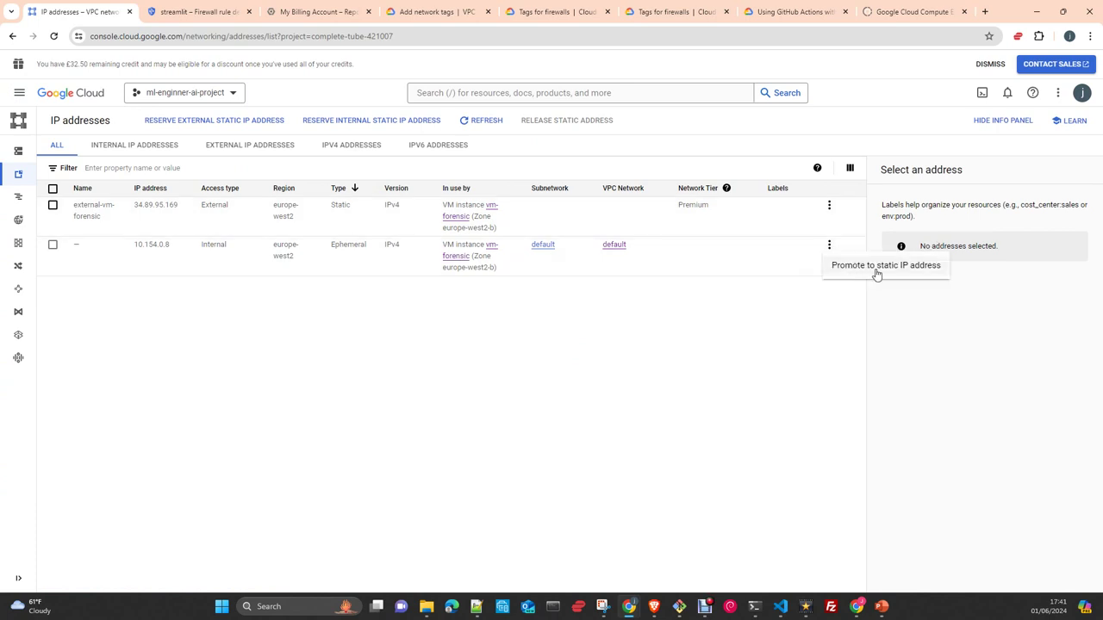
pyautogui.click(830, 211)
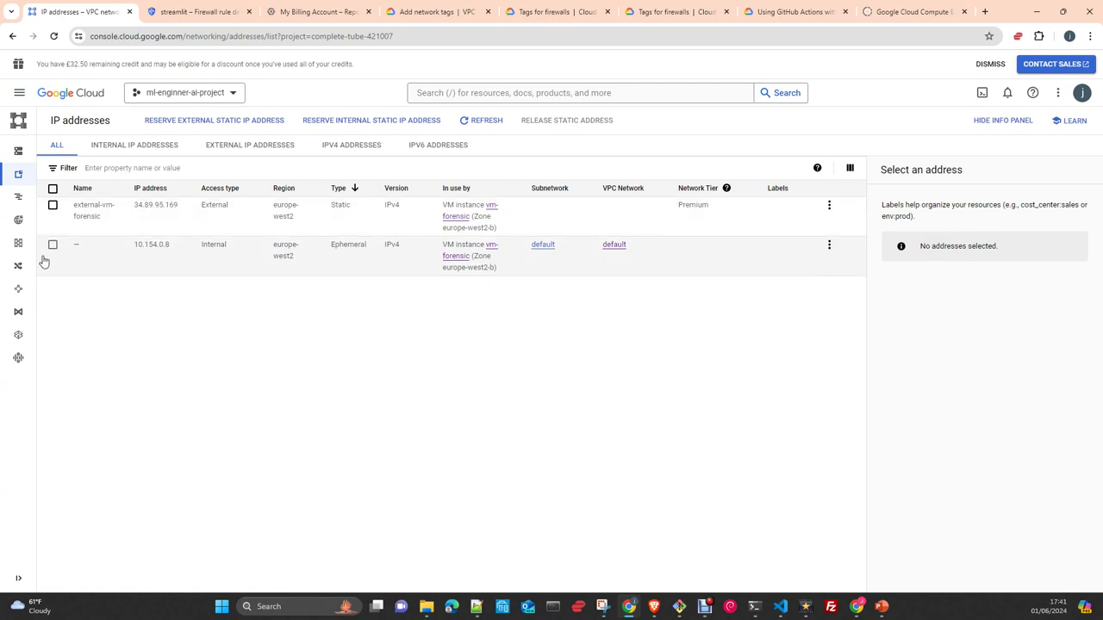
# - Go to VPC Firewall rules and open the streamlit rule allowing tcp:8501 from 0.0.0.0/0
pyautogui.moveTo(41, 177)
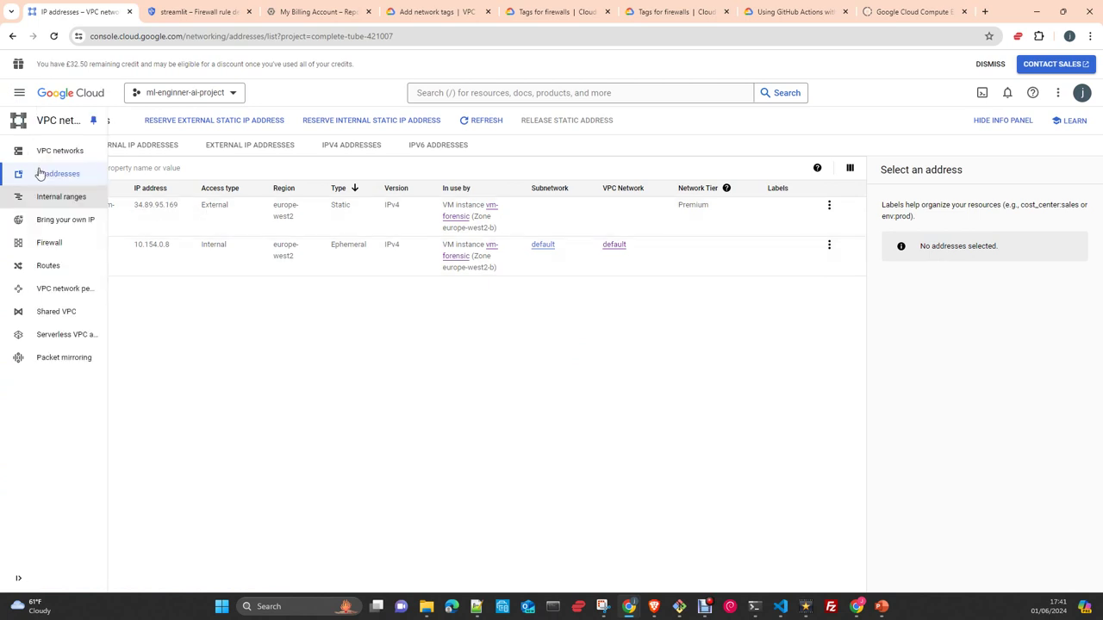
pyautogui.click(49, 247)
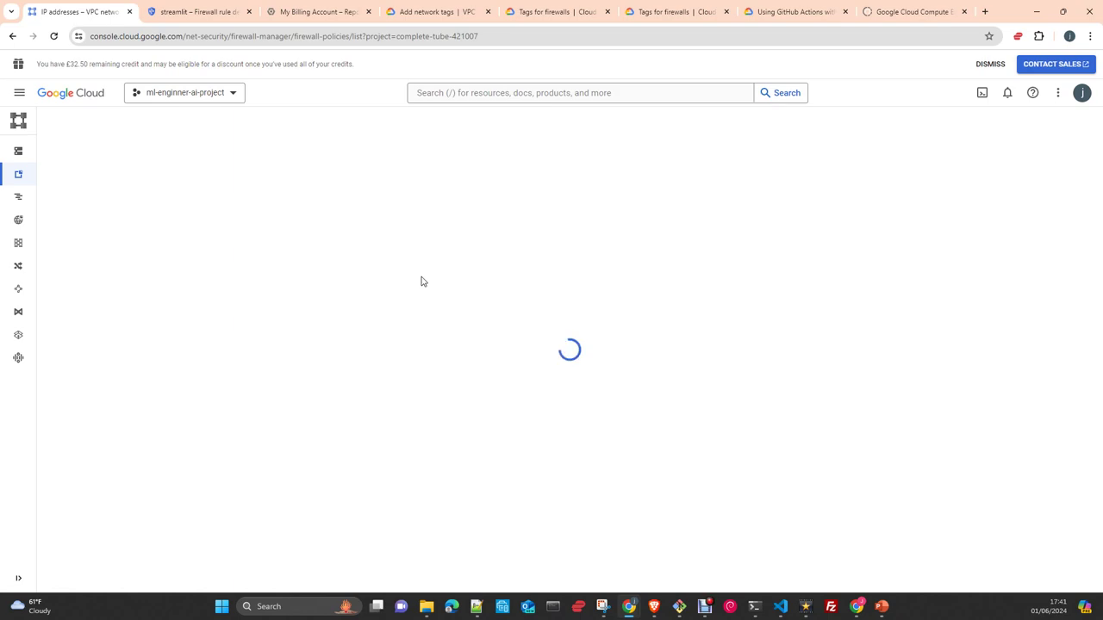
pyautogui.scroll(-5, 387, 310)
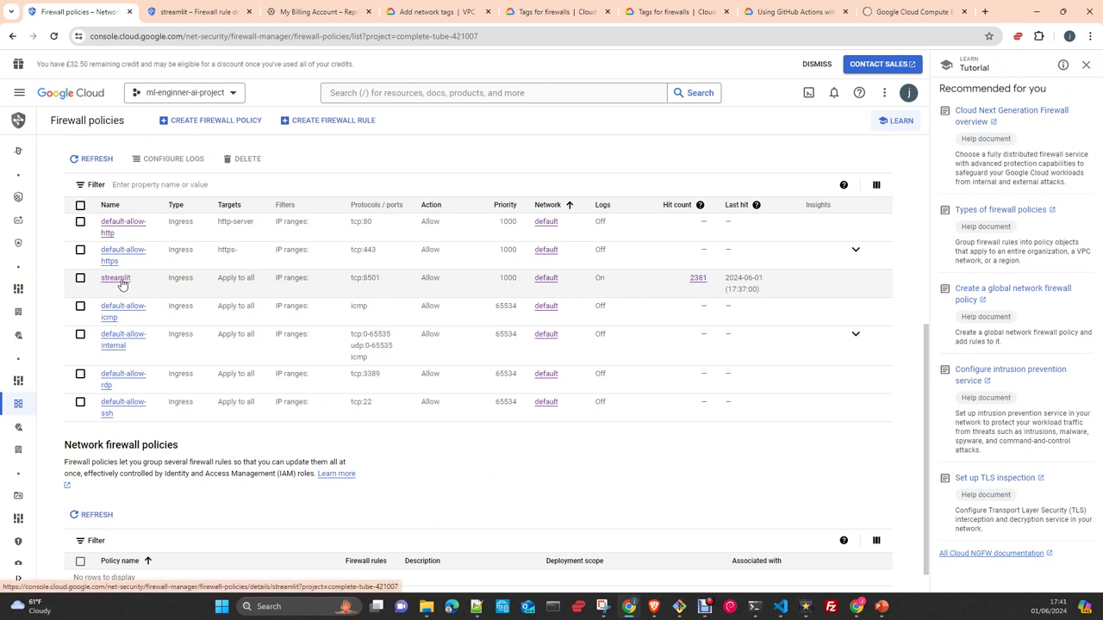
pyautogui.click(119, 279)
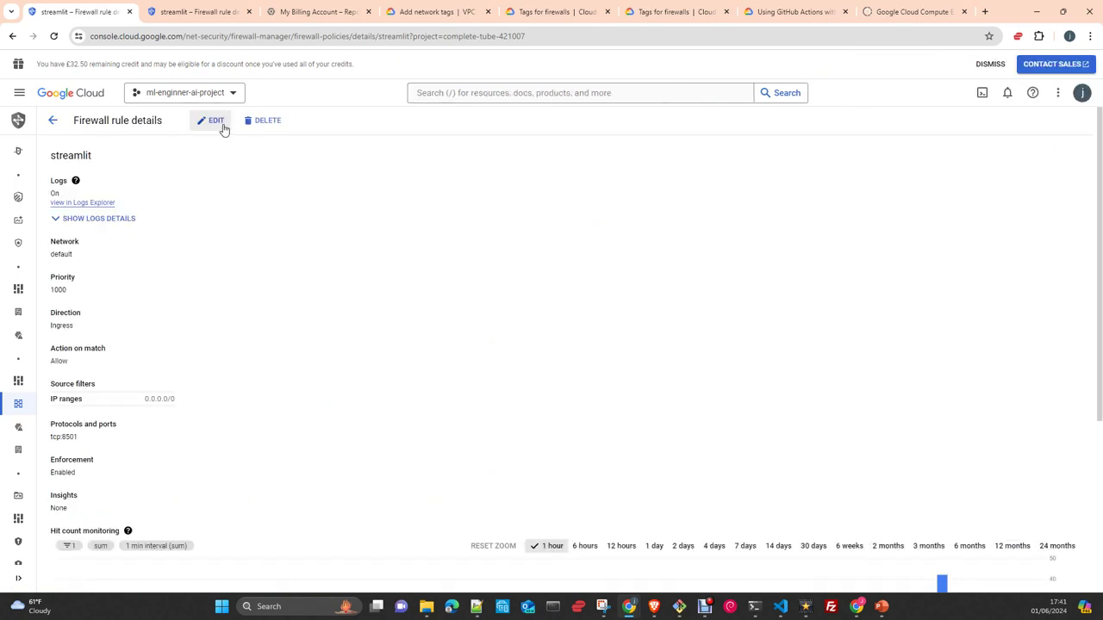
# - Edit the streamlit firewall rule, switch Logs to Off, and review the rest of the form
pyautogui.click(219, 127)
pyautogui.scroll(-1, 623, 287)
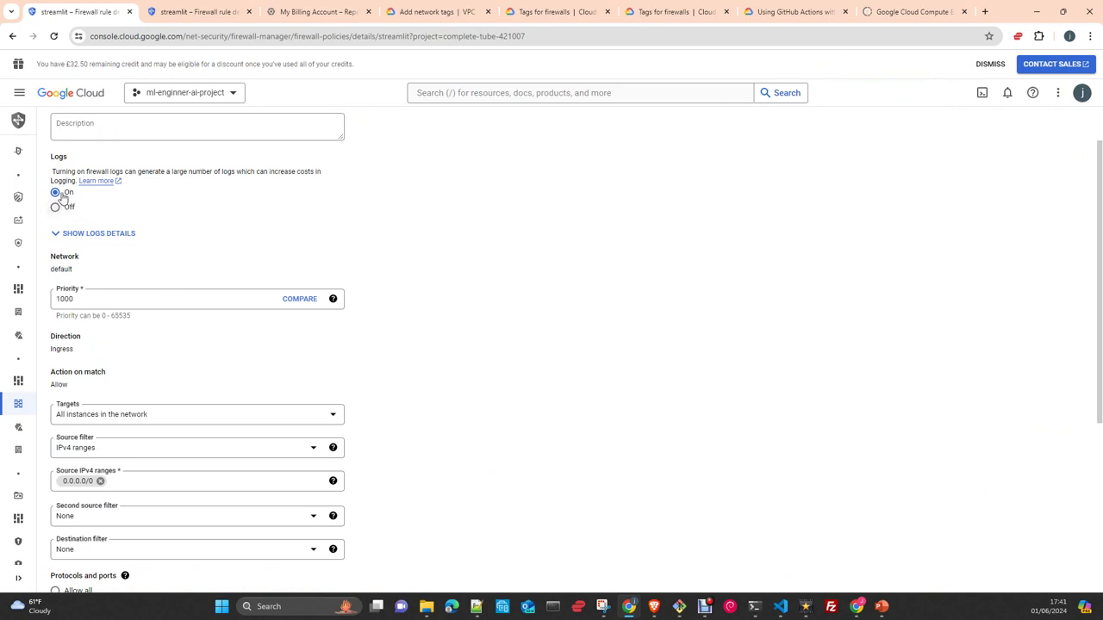
pyautogui.click(56, 208)
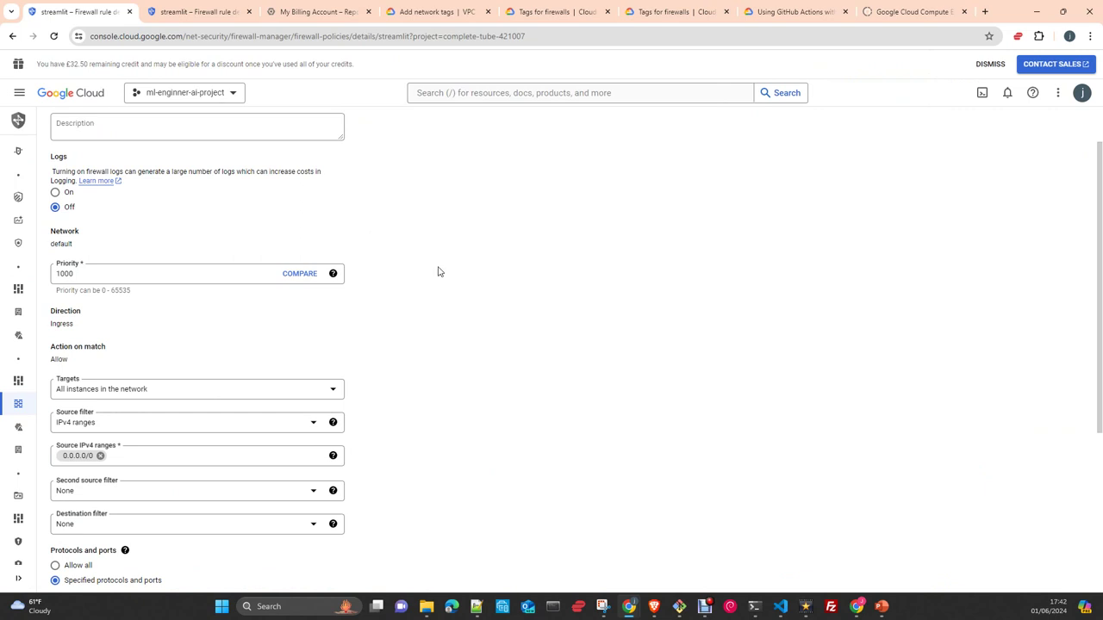
pyautogui.scroll(-1, 438, 272)
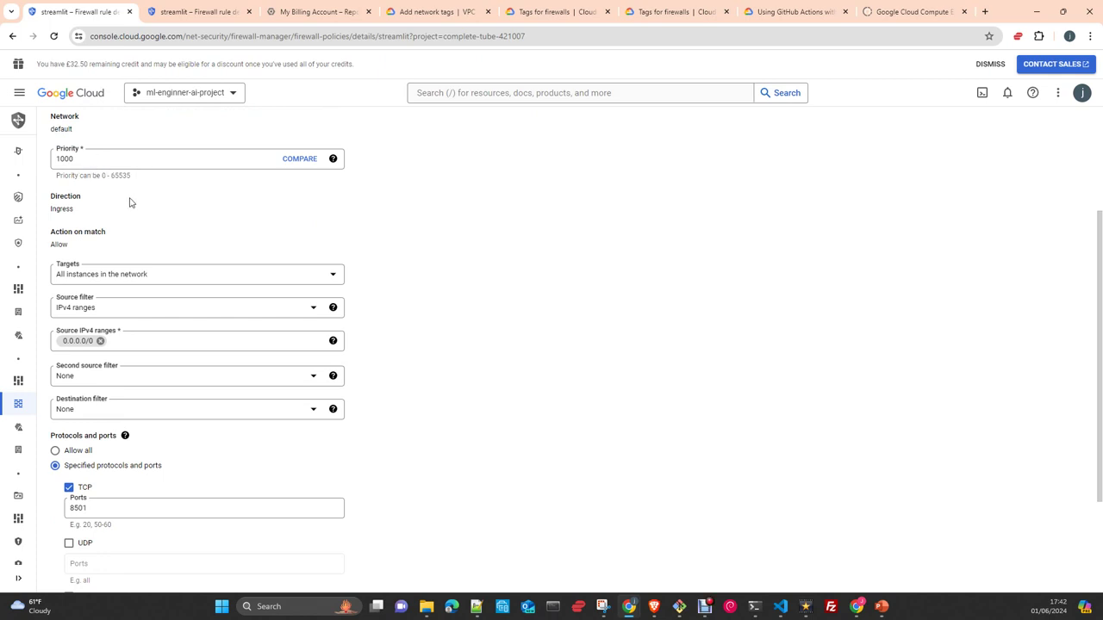
pyautogui.scroll(3, 158, 229)
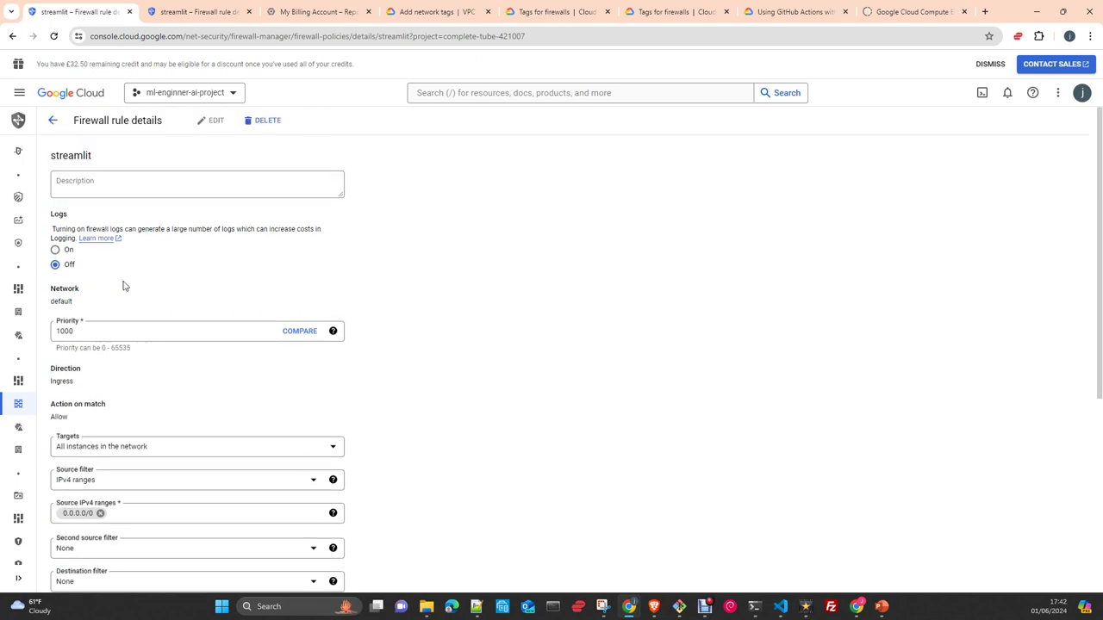
pyautogui.scroll(-2, 155, 304)
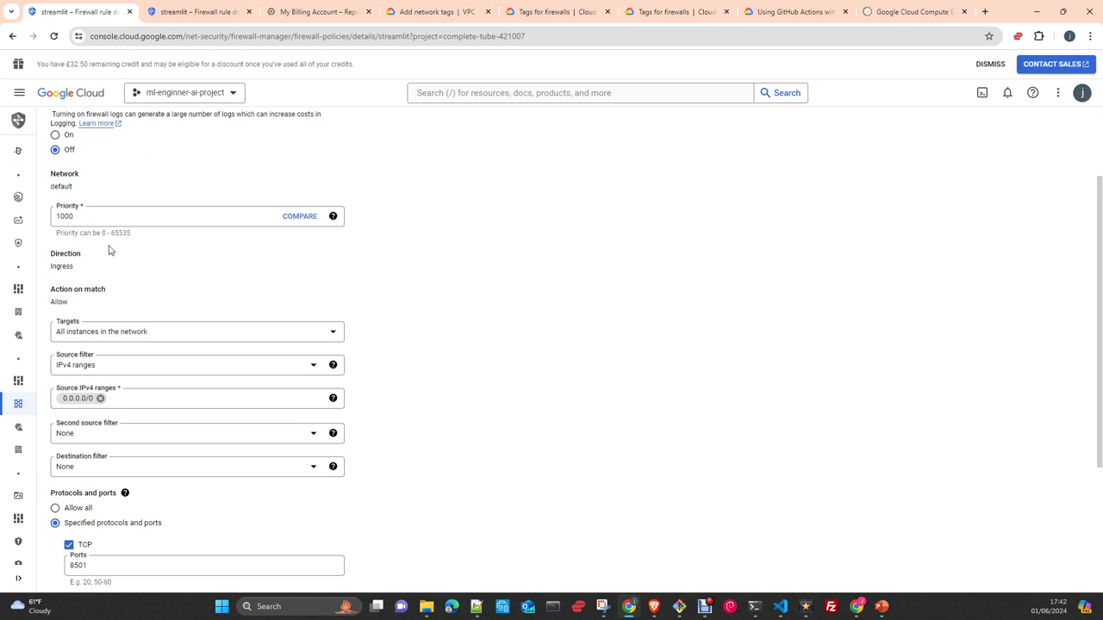
pyautogui.scroll(-1, 163, 285)
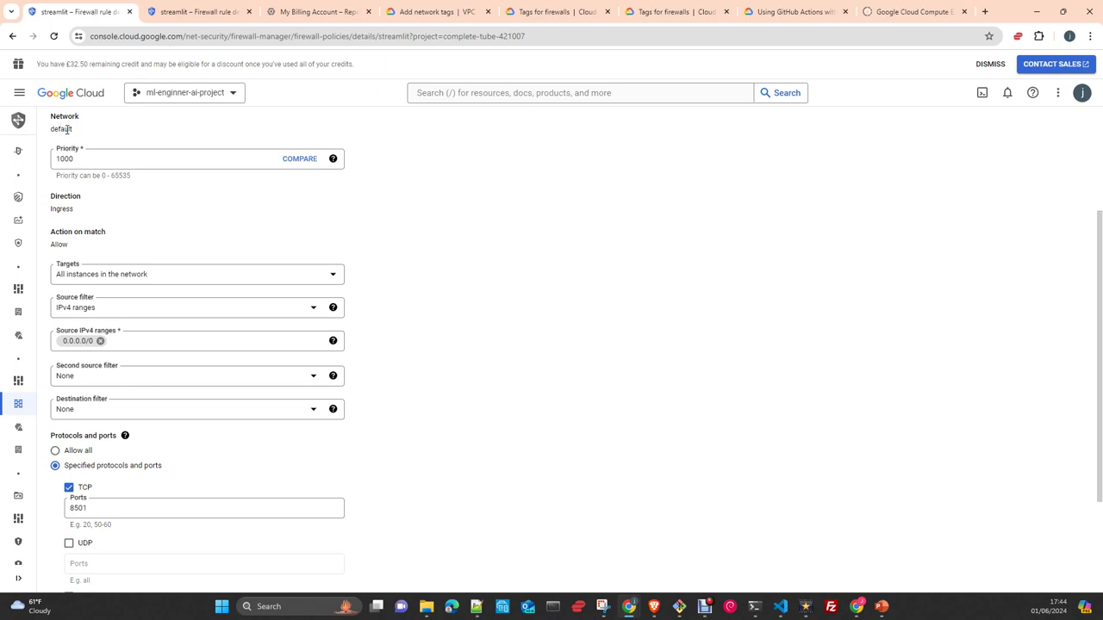
# - Check that the firewall rule's network is 'default'
pyautogui.scroll(1, 64, 131)
pyautogui.doubleClick(60, 186)
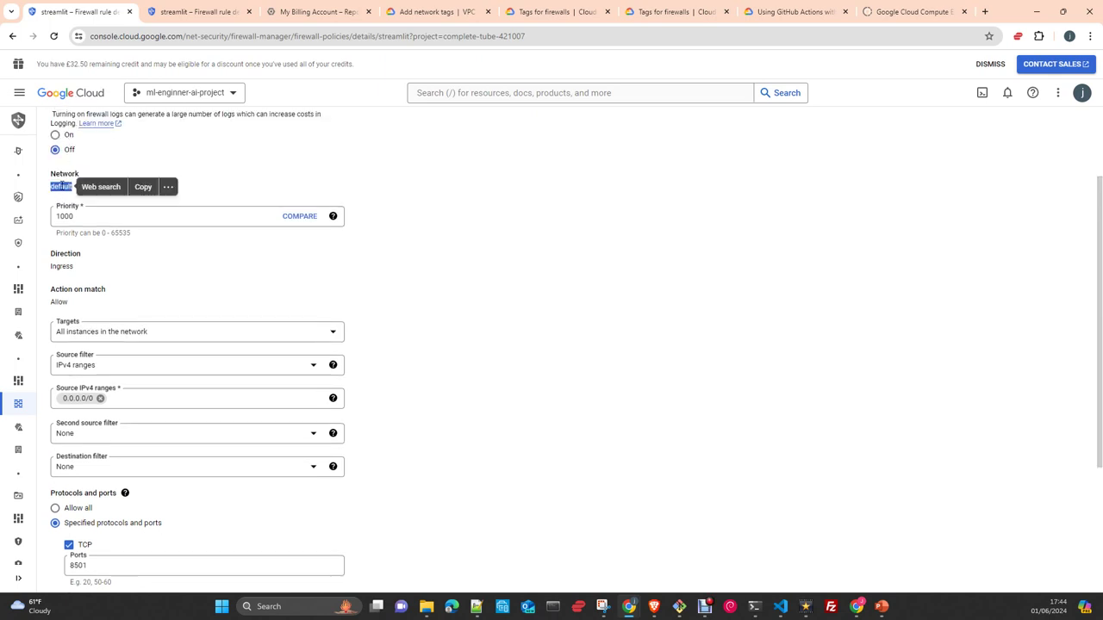
pyautogui.click(433, 234)
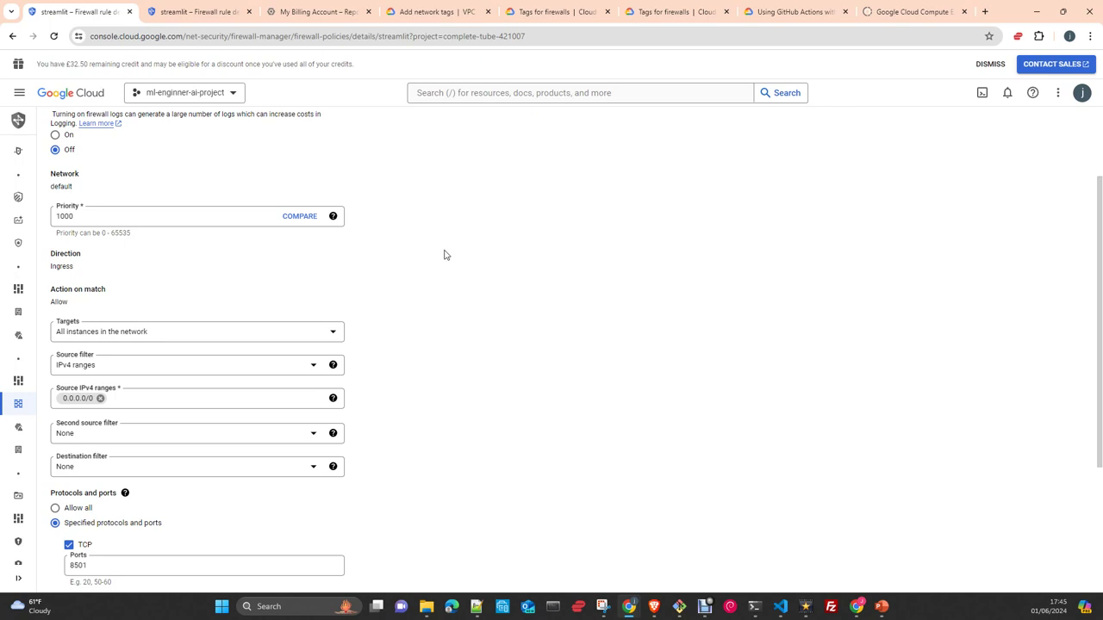
pyautogui.scroll(1, 462, 232)
pyautogui.scroll(2, 463, 232)
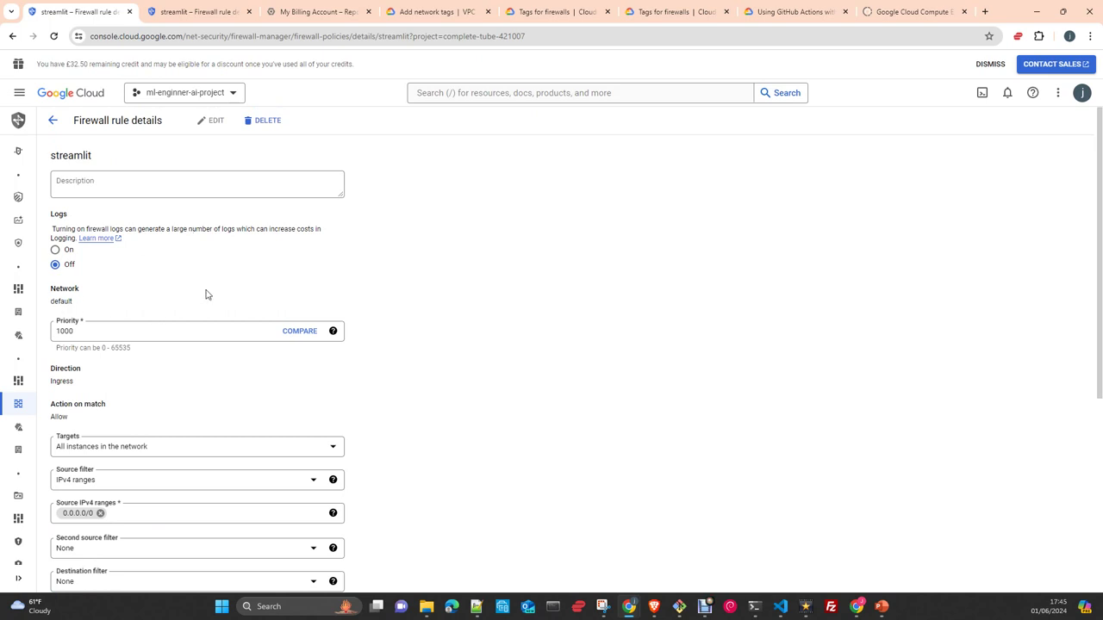
pyautogui.scroll(-1, 207, 295)
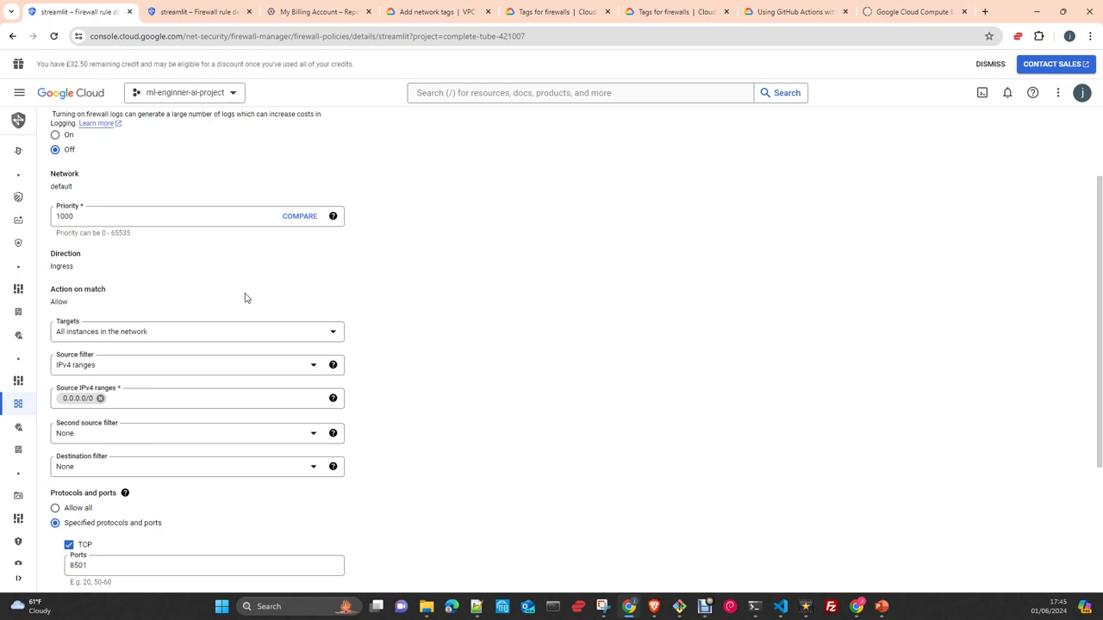
pyautogui.scroll(-1, 226, 300)
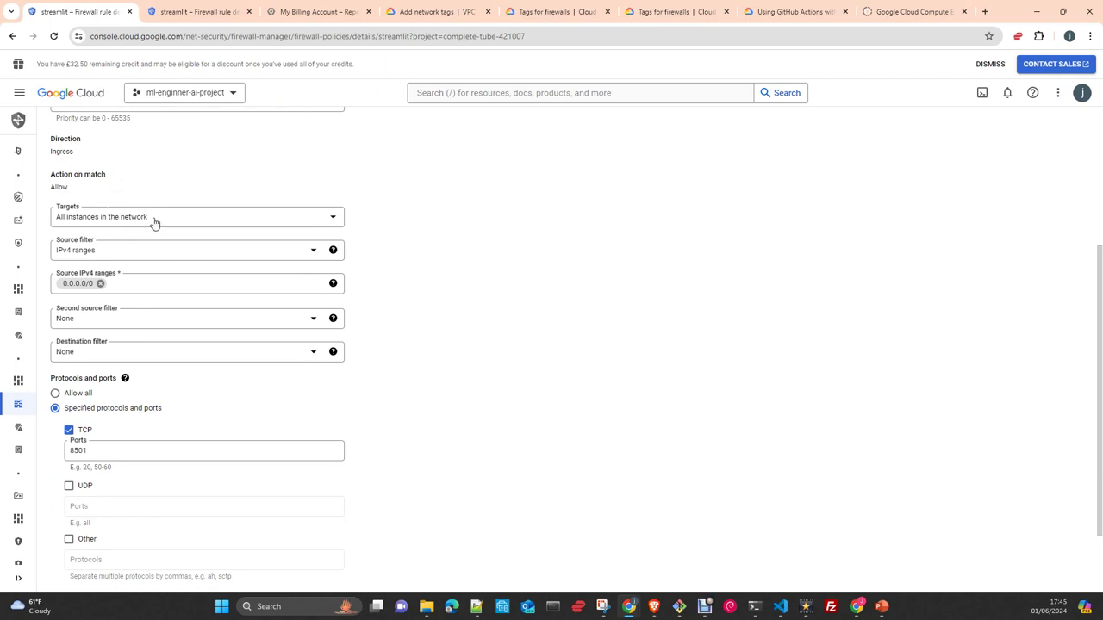
# - Keep targets as 'All instances in the network' and the source filter as 'IPv4 ranges', then view the destination filter options
pyautogui.click(154, 221)
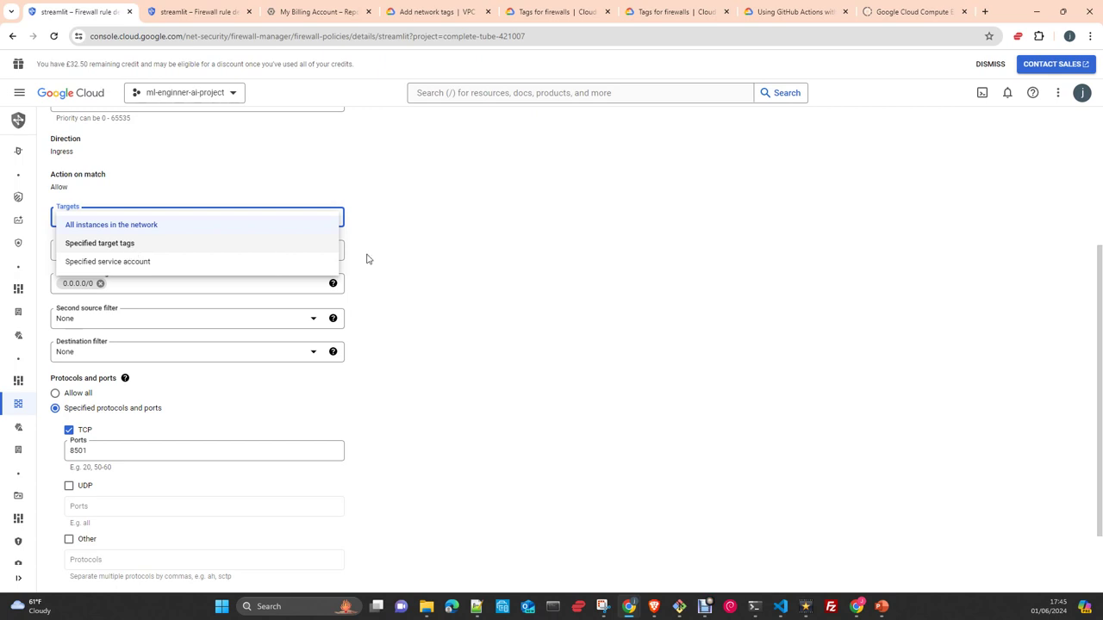
pyautogui.click(452, 266)
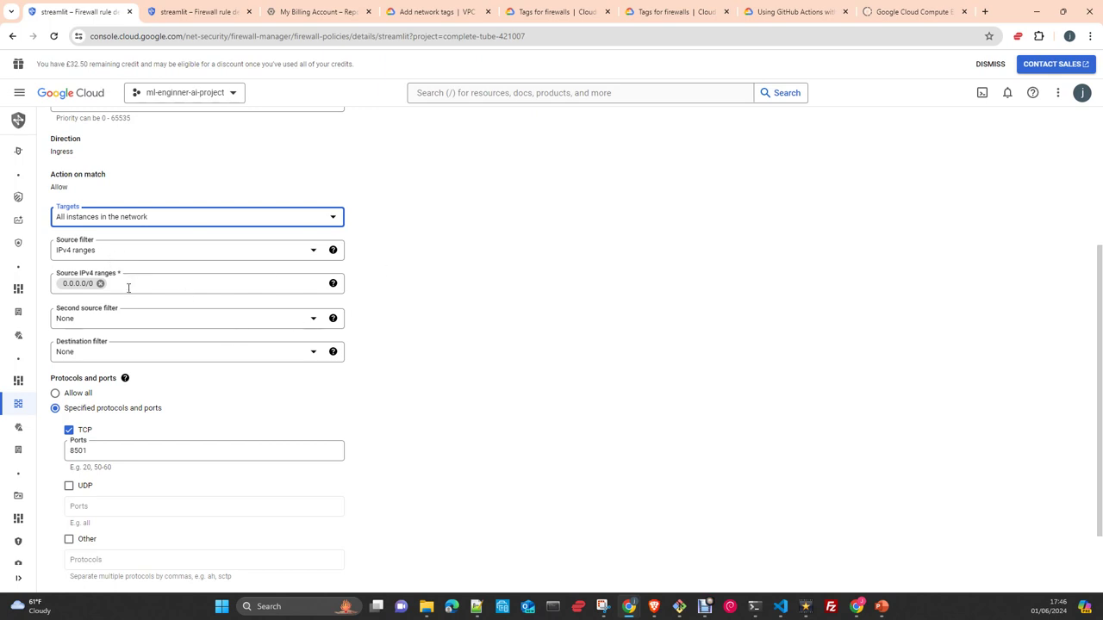
pyautogui.click(127, 256)
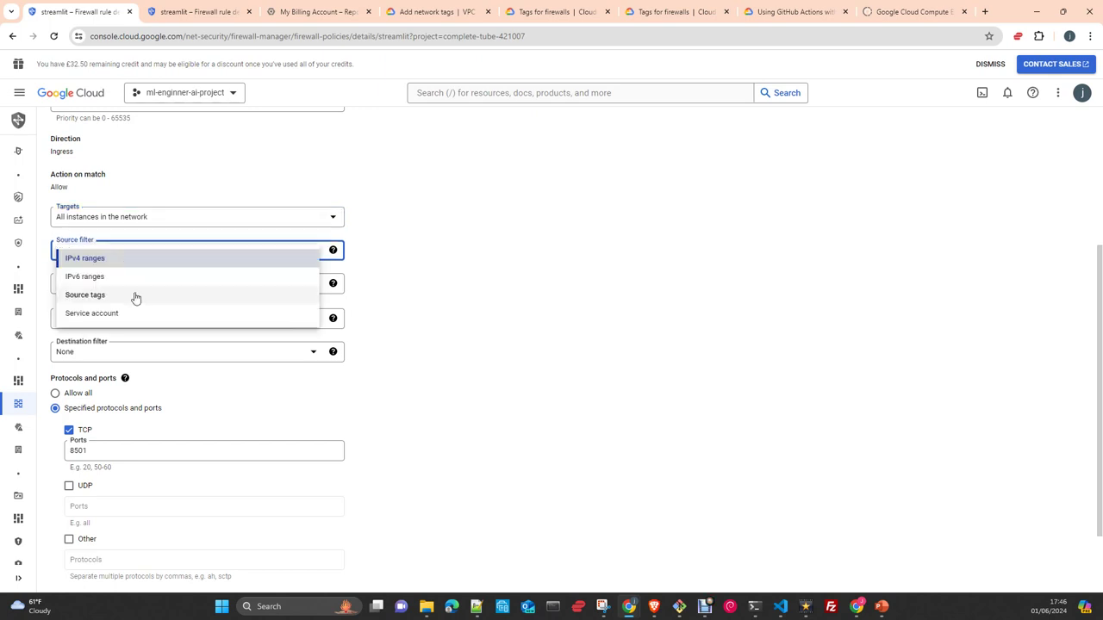
pyautogui.click(507, 285)
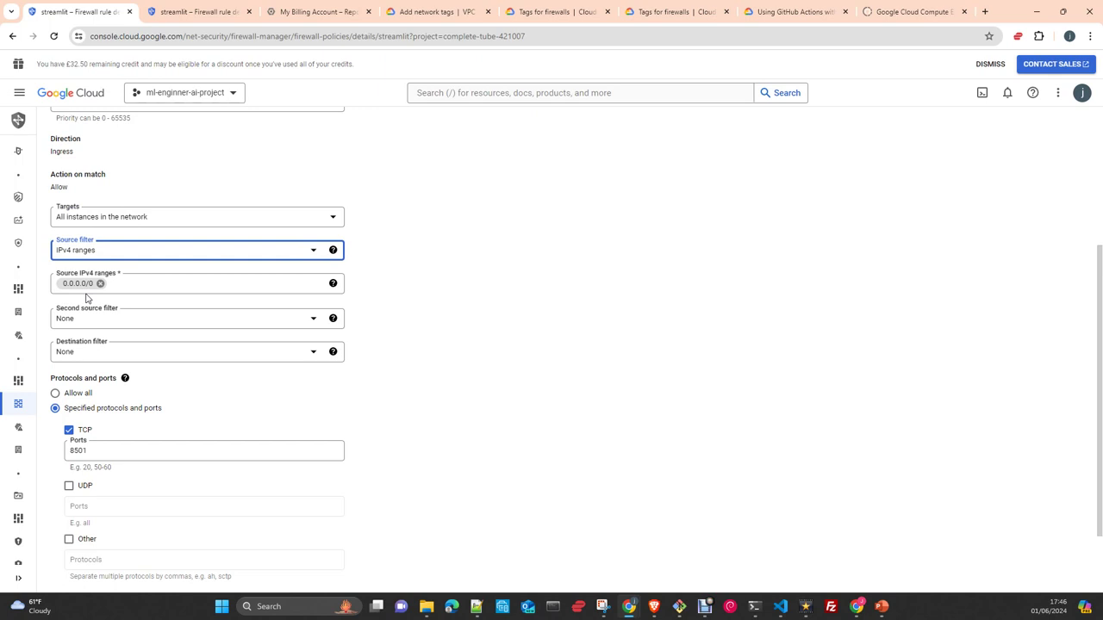
pyautogui.scroll(-1, 255, 311)
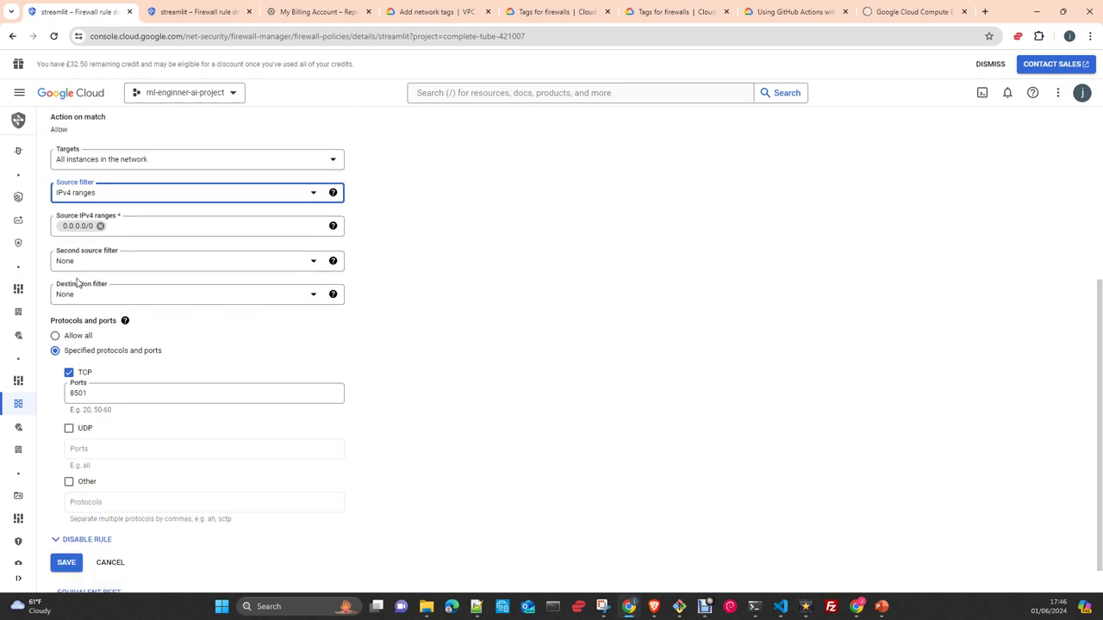
pyautogui.click(174, 301)
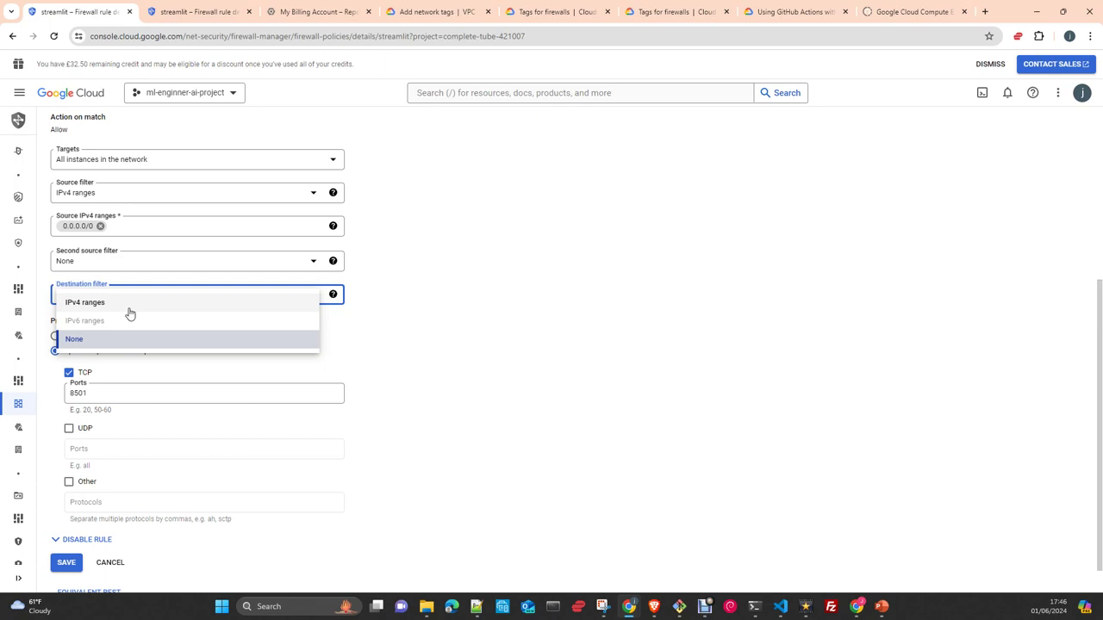
# - Briefly try 'IPv4 ranges' as the destination filter, then set it back to 'None'
pyautogui.click(129, 308)
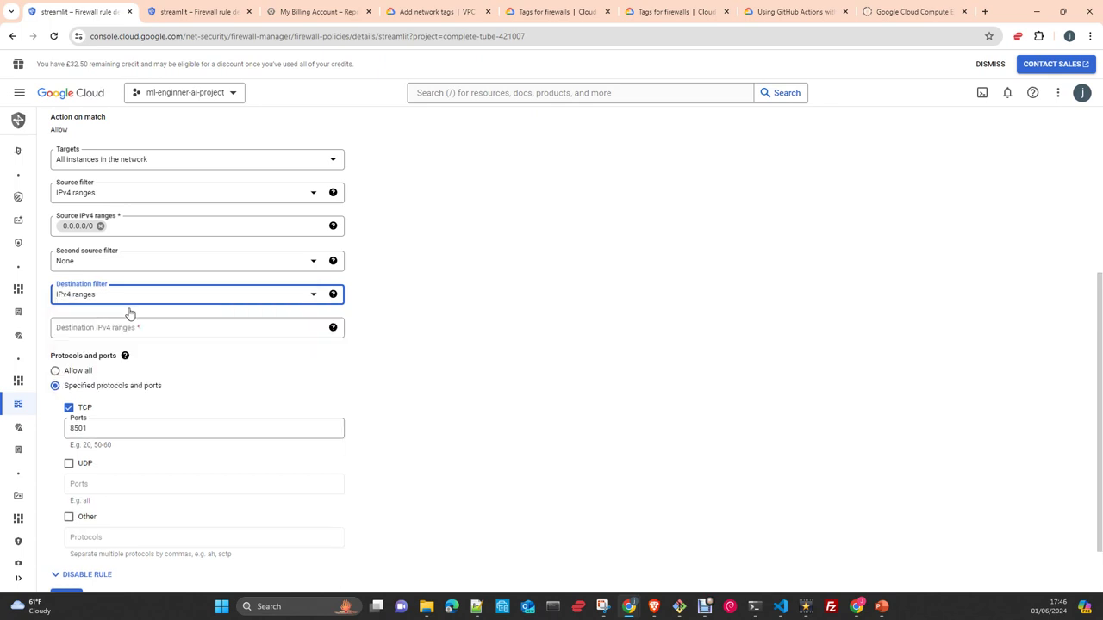
pyautogui.click(83, 332)
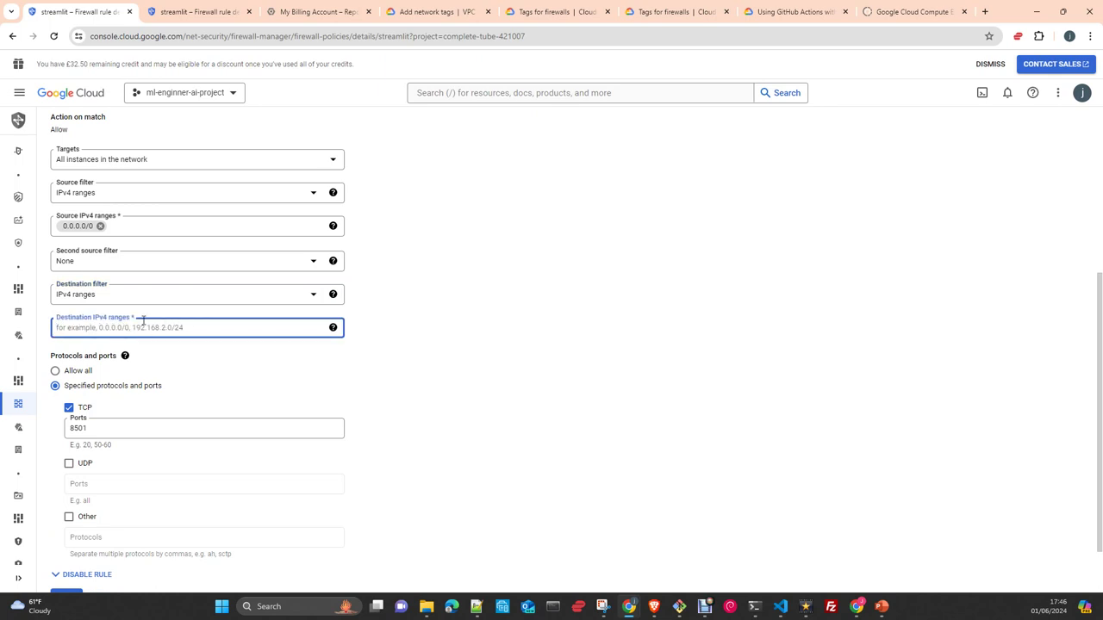
pyautogui.click(314, 294)
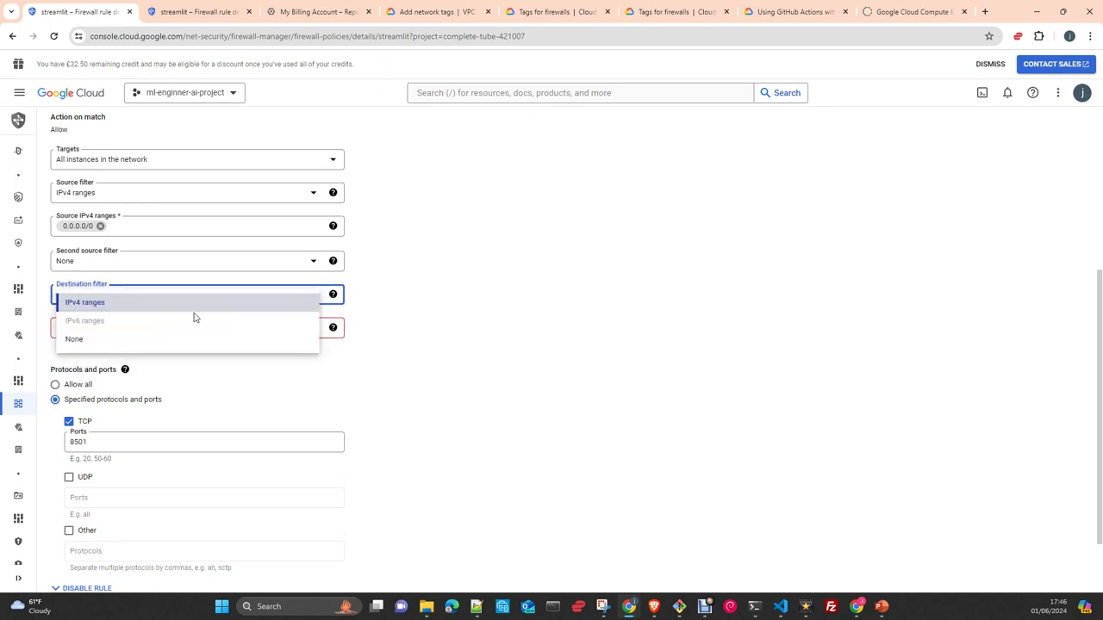
pyautogui.click(123, 339)
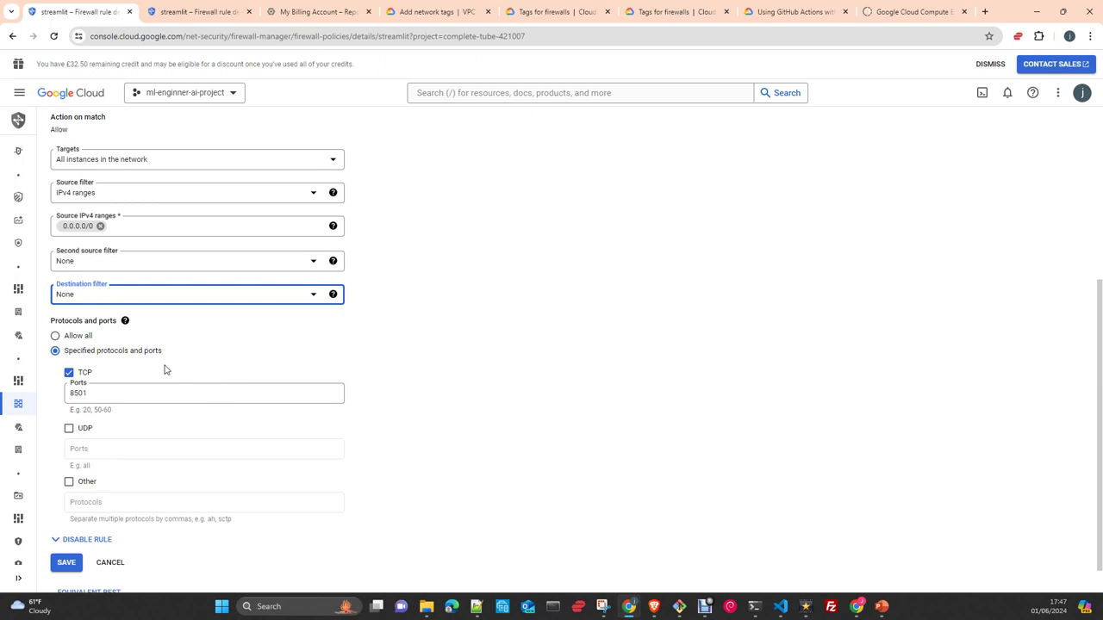
pyautogui.scroll(-1, 74, 324)
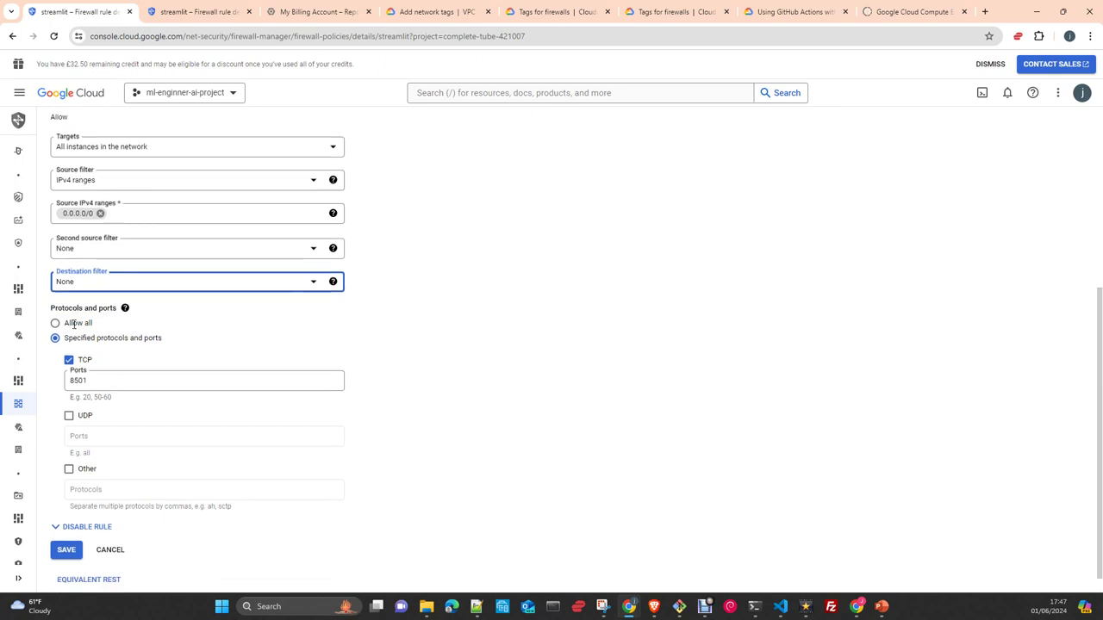
pyautogui.scroll(-1, 78, 332)
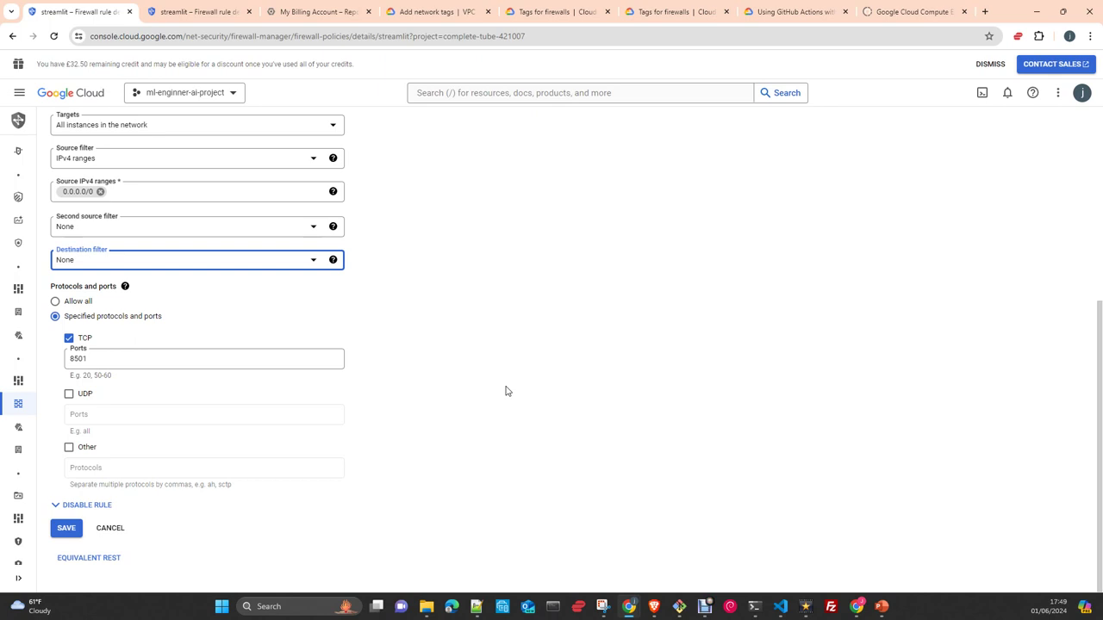
# - Save the streamlit rule, confirm it shows tcp:8501 in VPC firewall rules, then switch to the terminal
pyautogui.click(57, 531)
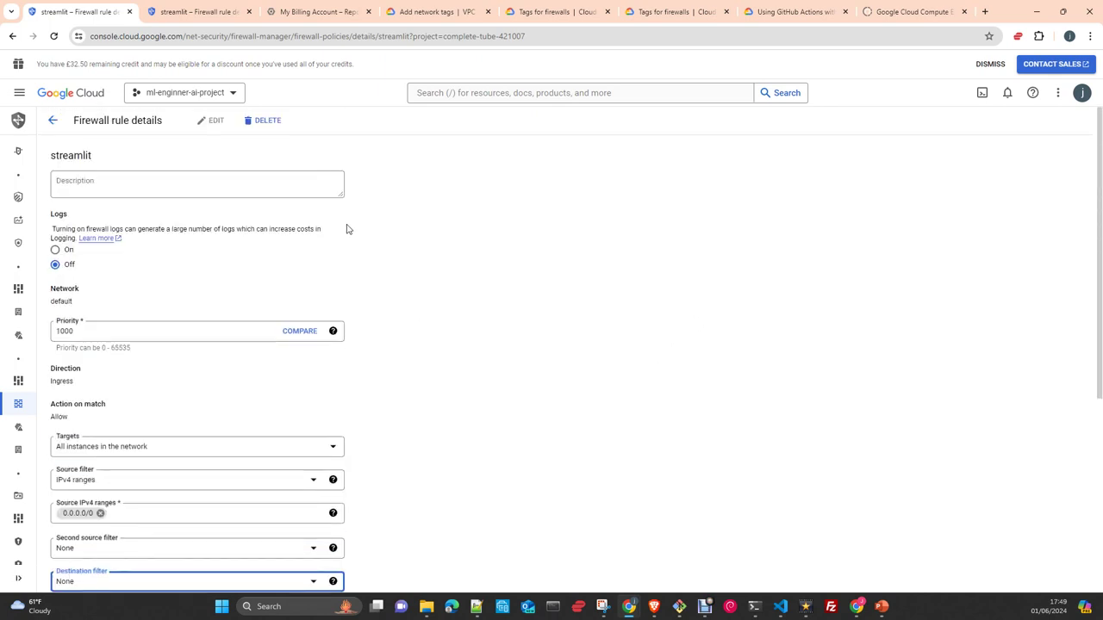
pyautogui.click(53, 120)
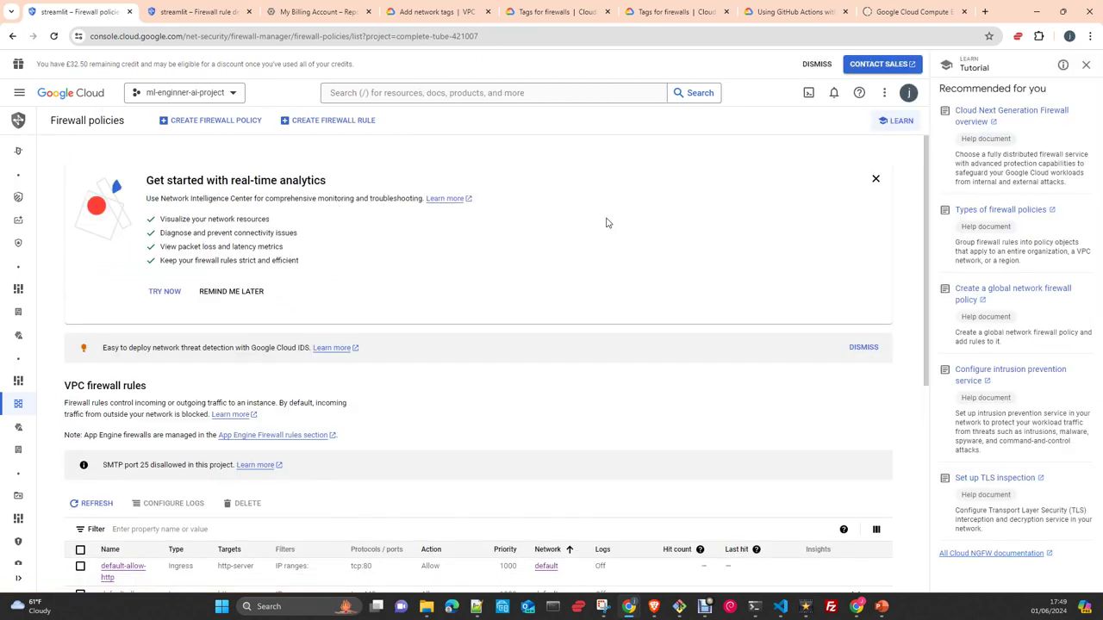
pyautogui.scroll(-4, 388, 403)
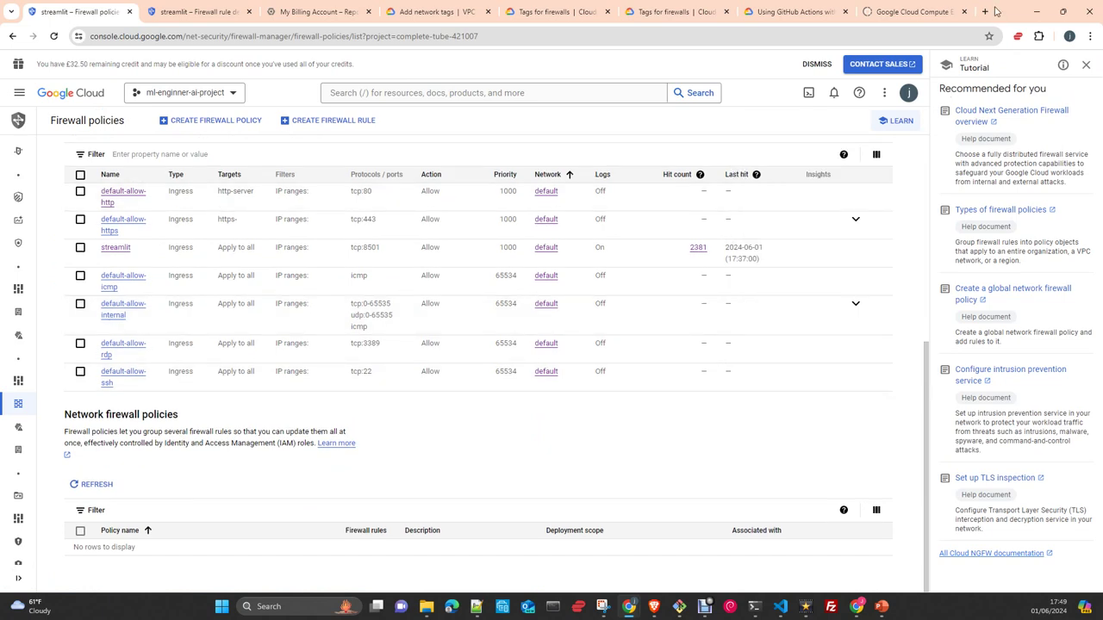
pyautogui.hotkey('alt', 'Tab')
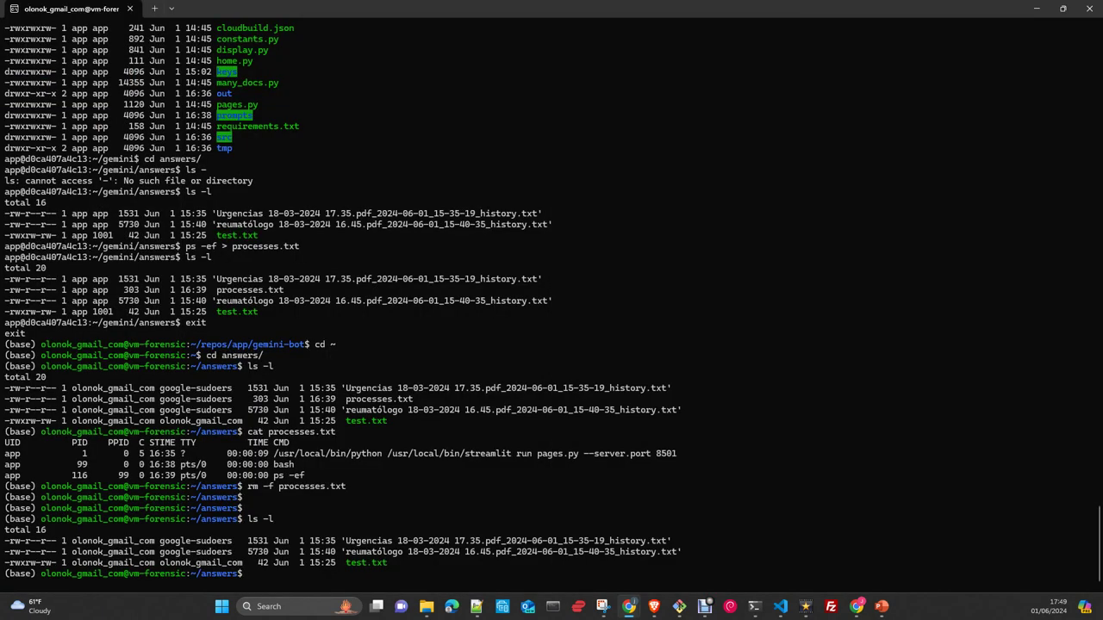